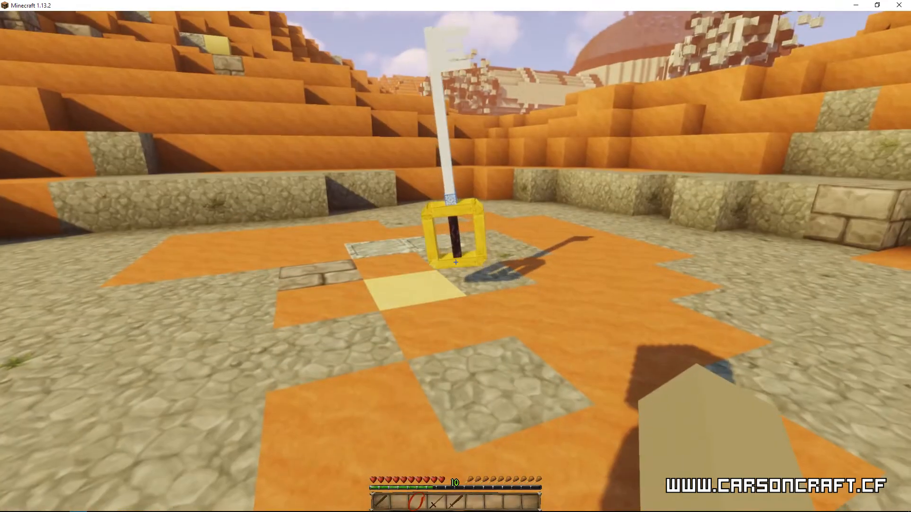
Step: Put the Infinity Gauntlet in the inventory with the command /mm i get InfinityGauntlet
type("/mm i ")
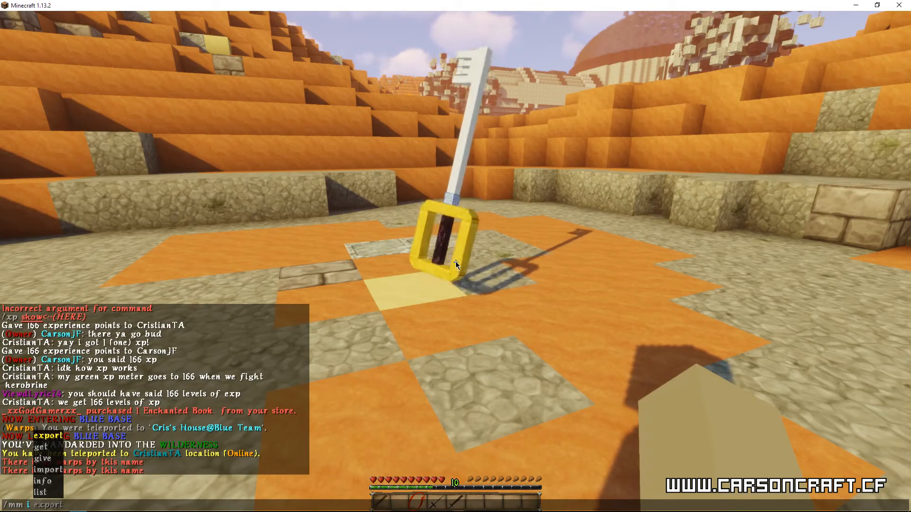
type("t")
key("BackSpace")
type("ge")
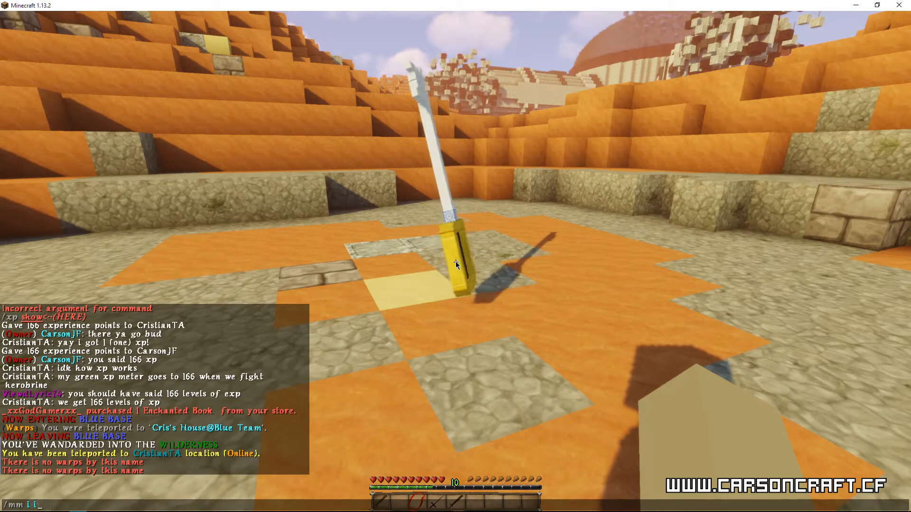
type("t InfinityGauntlet")
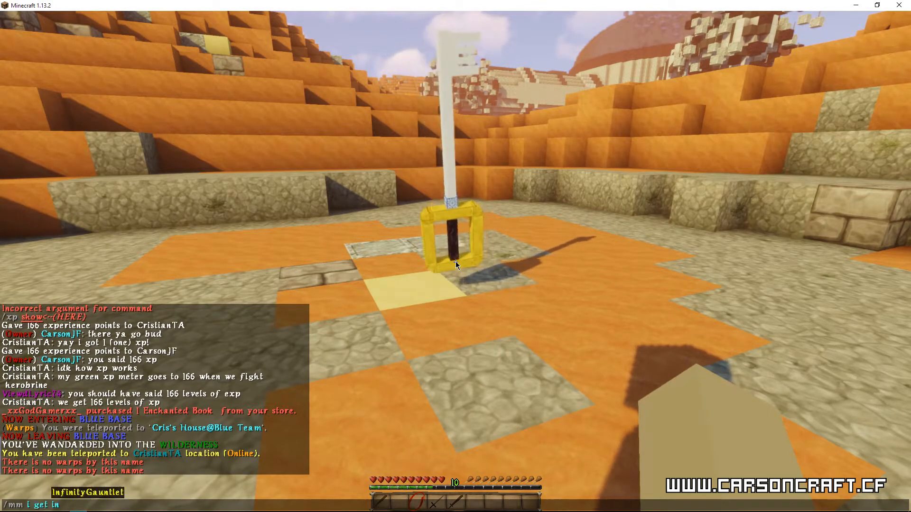
key("Return")
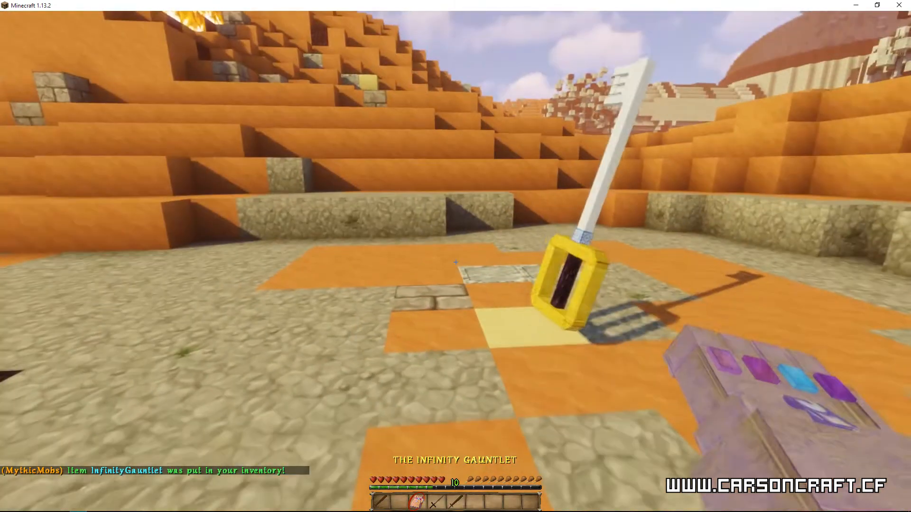
Step: Show the Infinity Gauntlet in the off hand, return it to the main hand, and walk towards the displayed items
key("f")
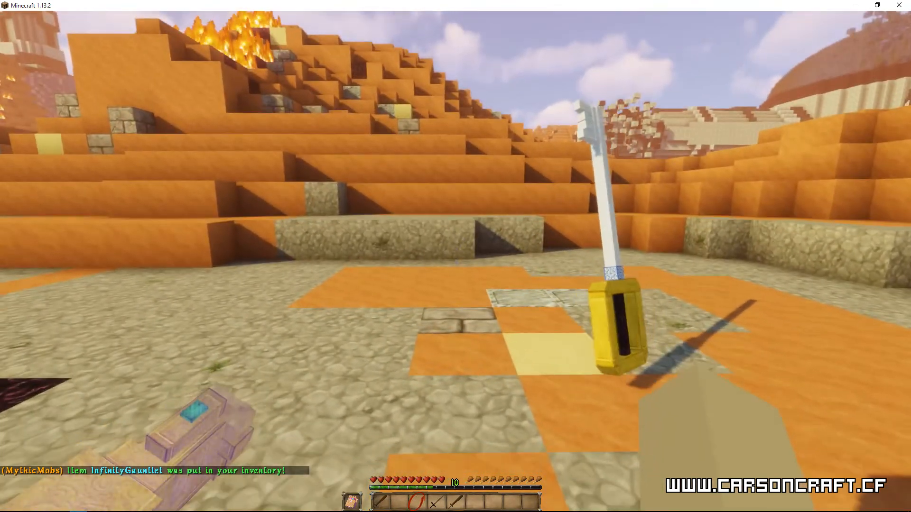
key("f")
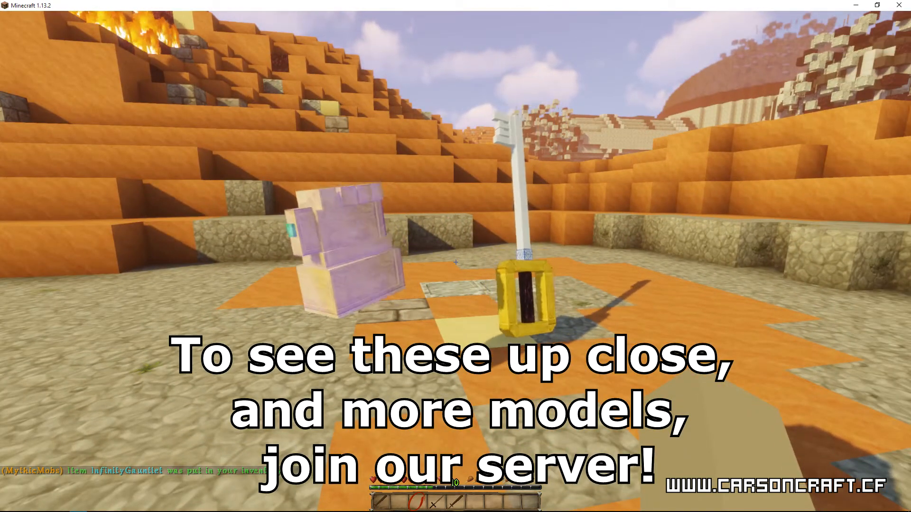
key("w")
Step: Compare the Tutorial Sword and the Wooden Sword by holding each one in turn
scroll(455, 262, "down", 1)
scroll(456, 262, "down", 1)
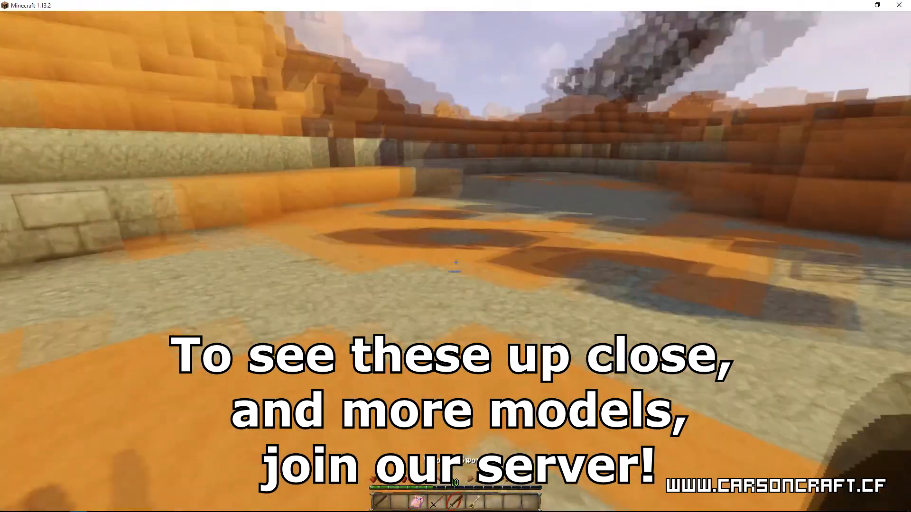
scroll(456, 262, "up", 1)
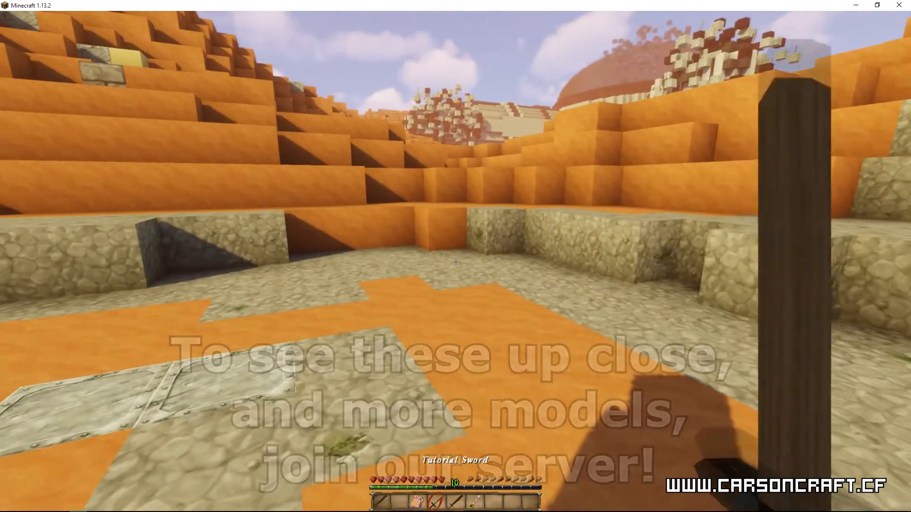
scroll(456, 262, "down", 1)
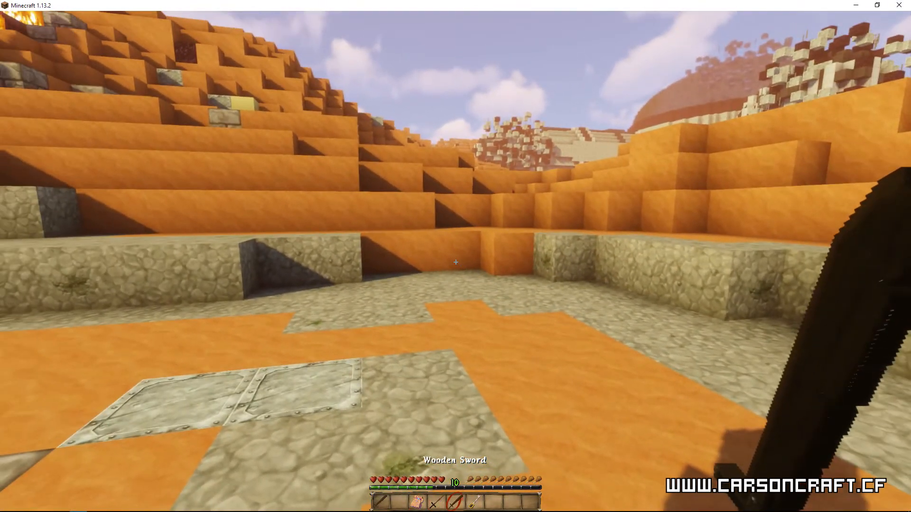
Step: Switch to the front-facing third-person view and compare the swords in the character's hand, finishing on an empty slot
key("F5")
key("F5")
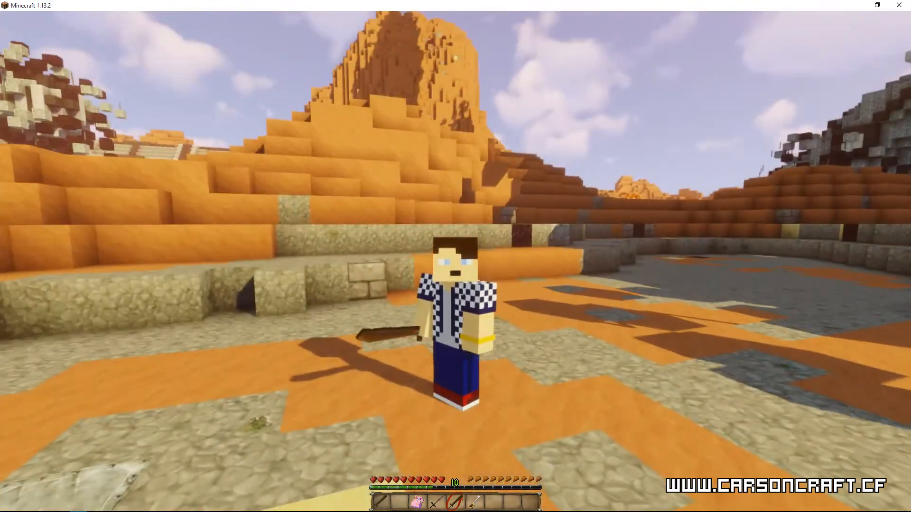
scroll(455, 257, "up", 1)
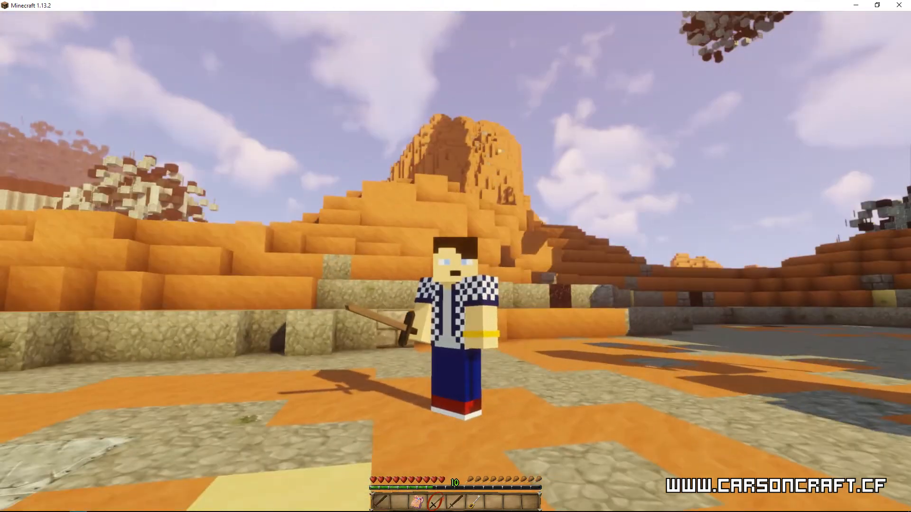
scroll(455, 256, "down", 2)
scroll(455, 256, "down", 1)
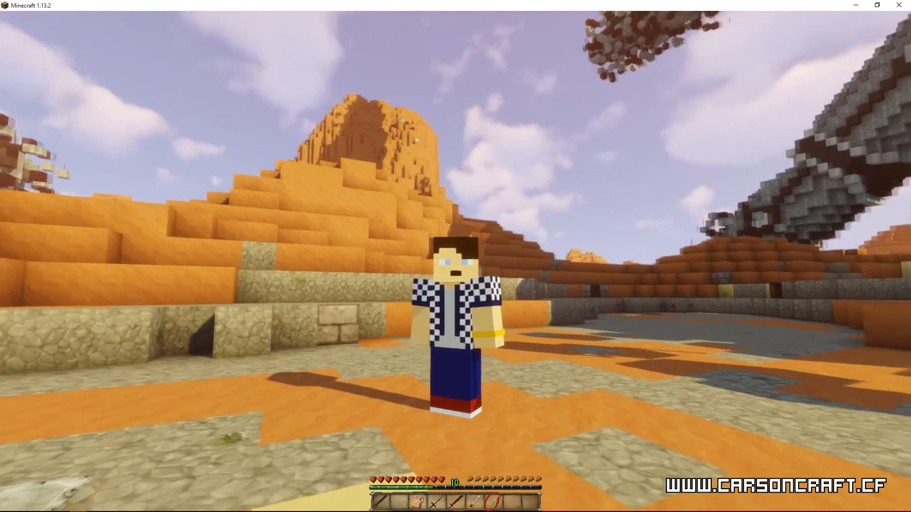
key("t")
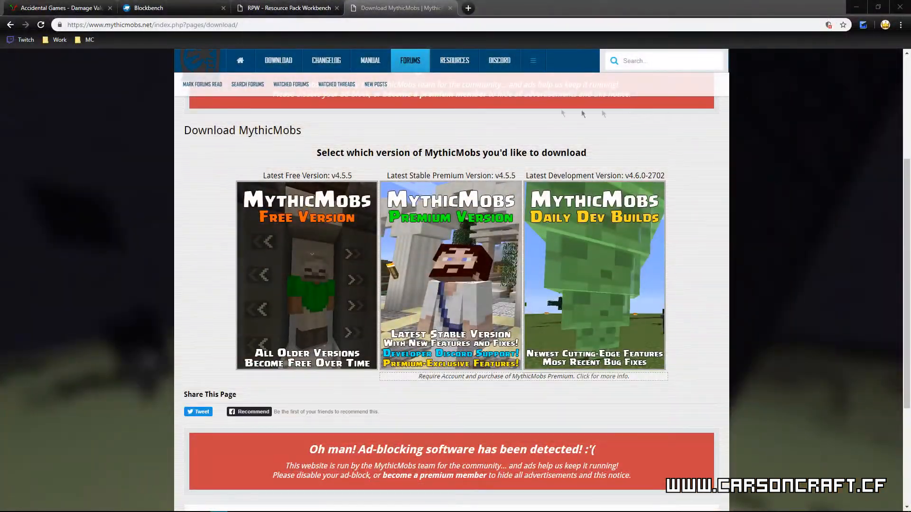
Step: Examine the Blockbench website in the browser, including its downloads per operating system and its feature overview
left_click(167, 9)
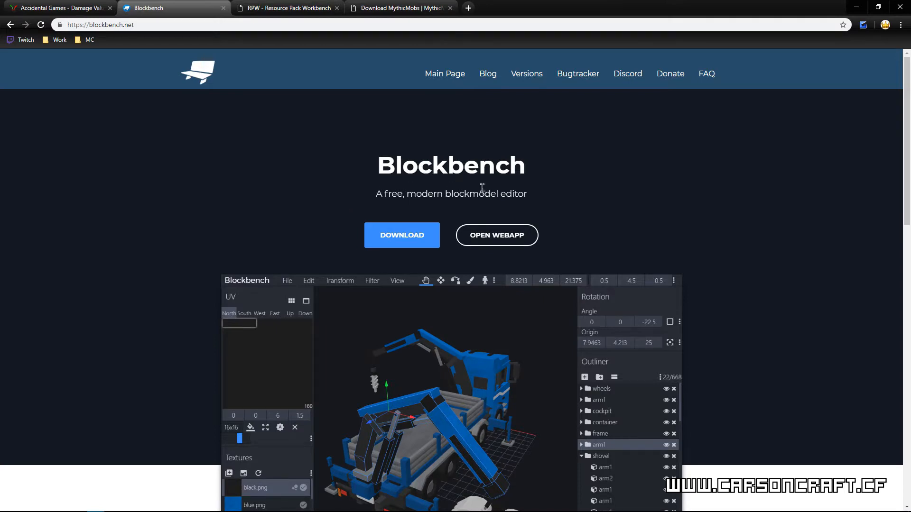
scroll(479, 282, "down", 3)
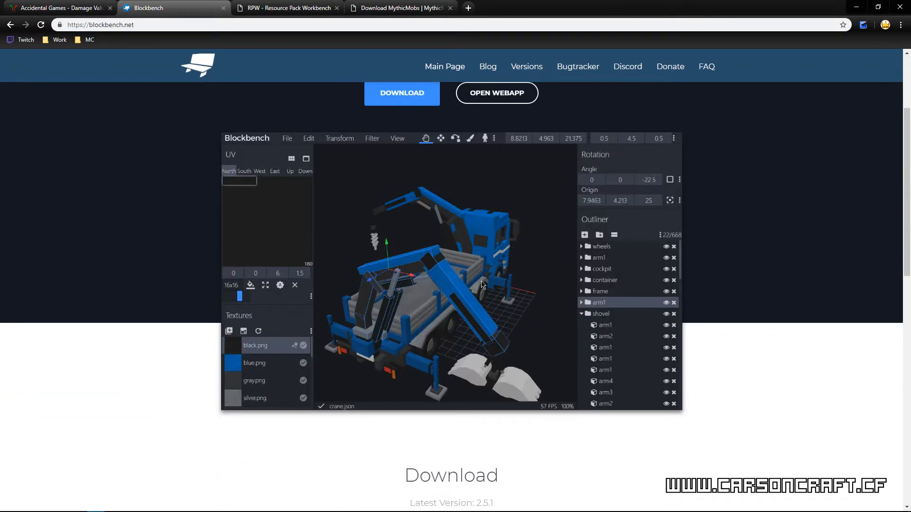
scroll(483, 285, "down", 1)
scroll(477, 313, "down", 1)
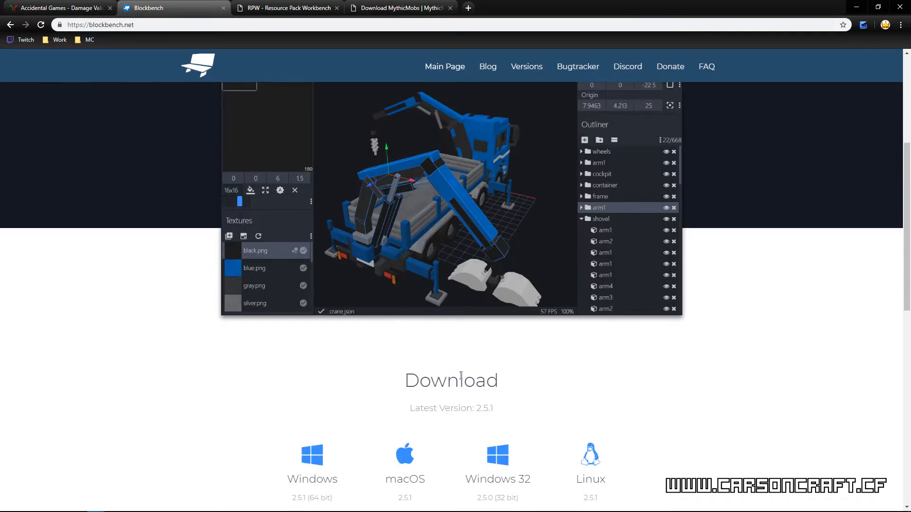
scroll(461, 375, "up", 4)
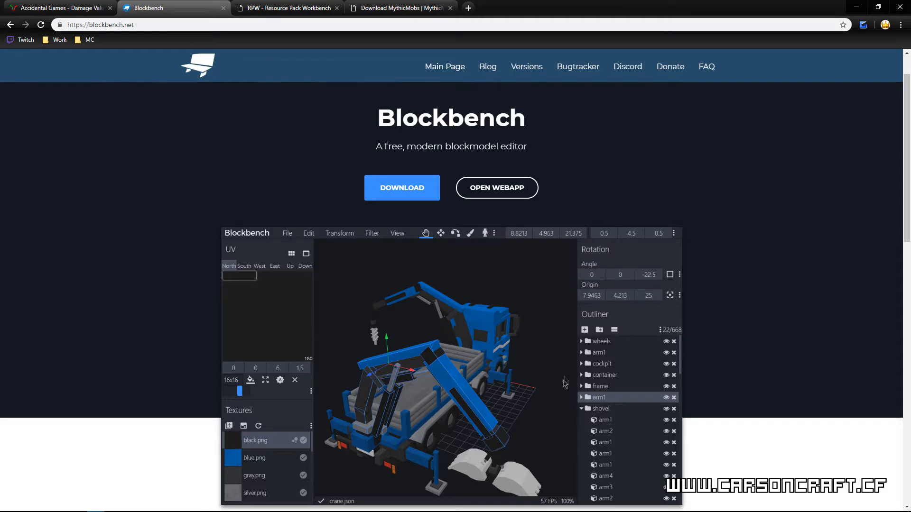
scroll(558, 397, "down", 2)
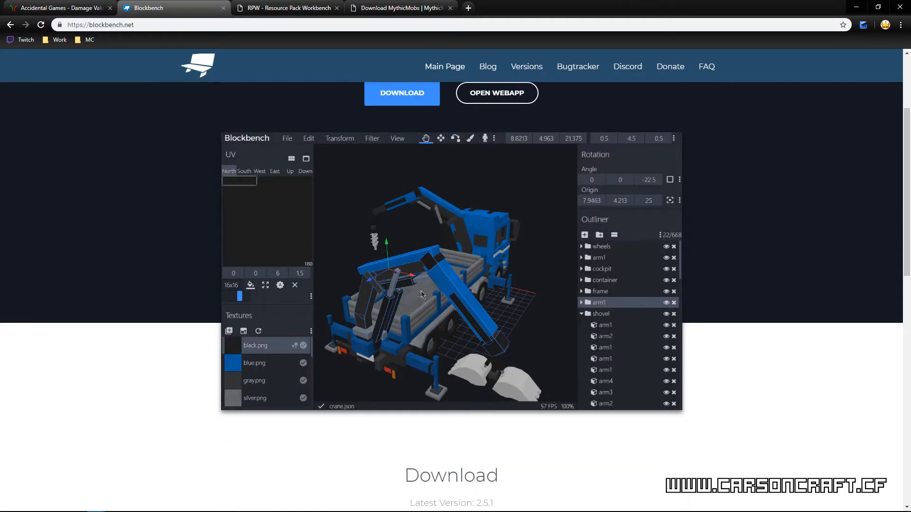
scroll(411, 306, "down", 6)
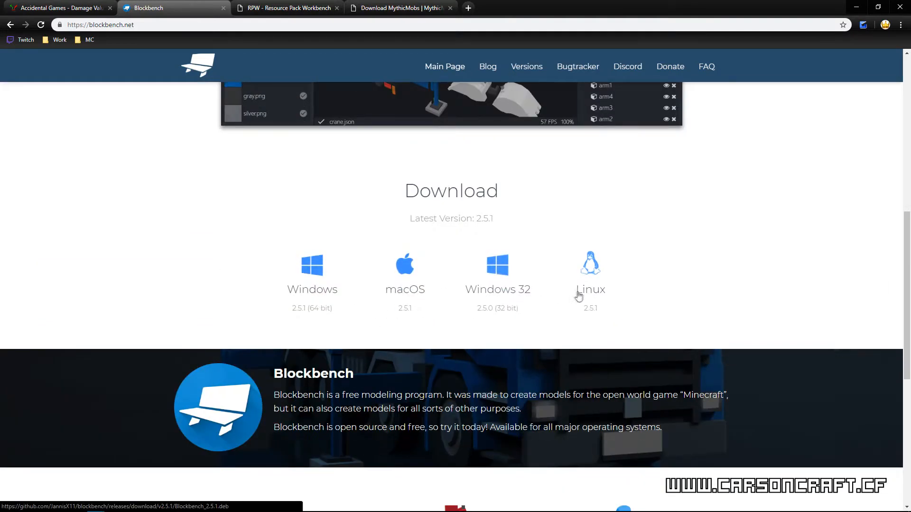
scroll(587, 299, "down", 2)
scroll(545, 320, "down", 3)
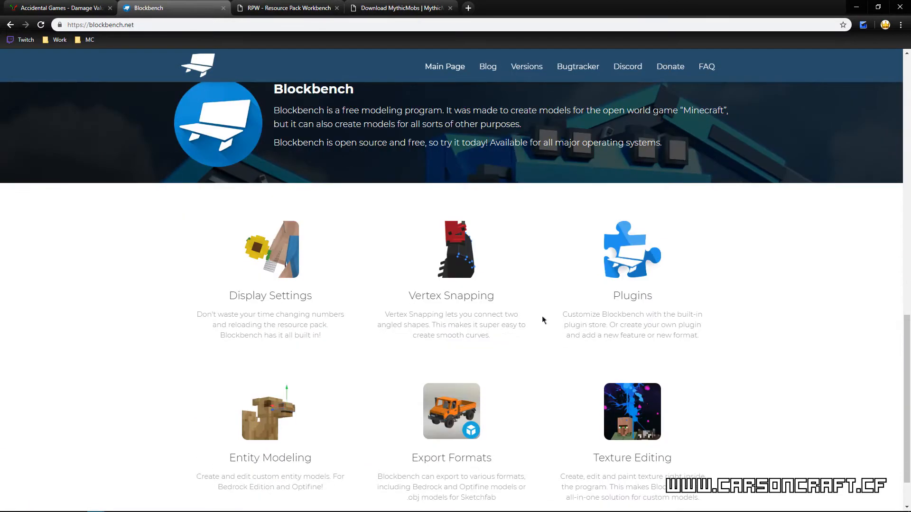
scroll(536, 319, "down", 1)
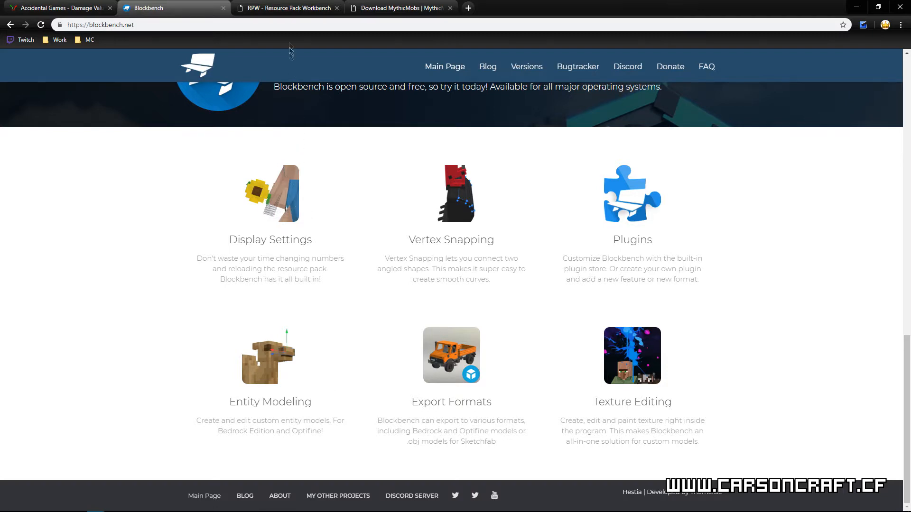
Step: Examine the Resource Pack Workbench website, including its feature list, screenshot and the Get RPW download versions
left_click(268, 5)
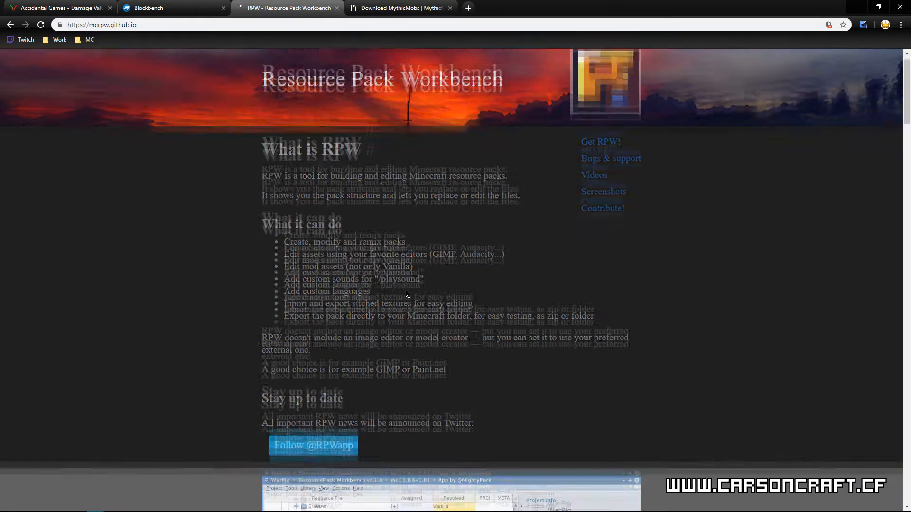
scroll(408, 276, "down", 3)
scroll(406, 291, "down", 3)
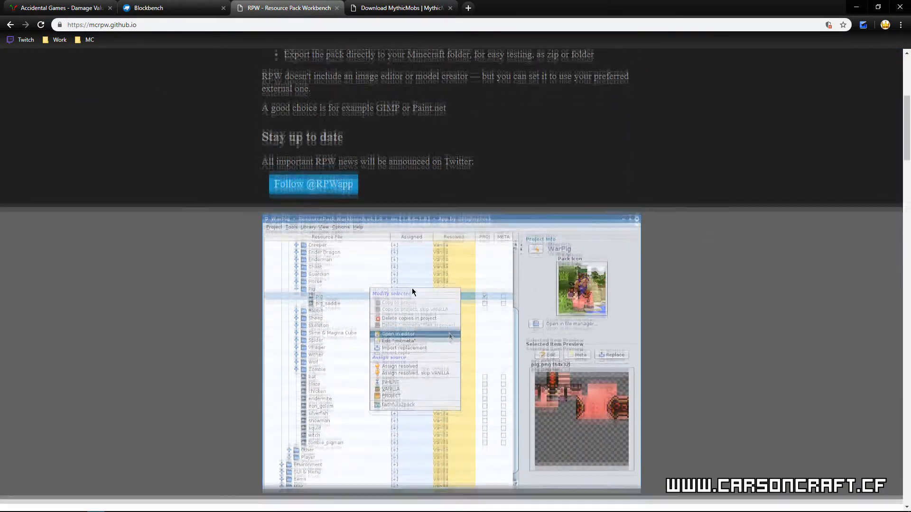
scroll(421, 290, "down", 1)
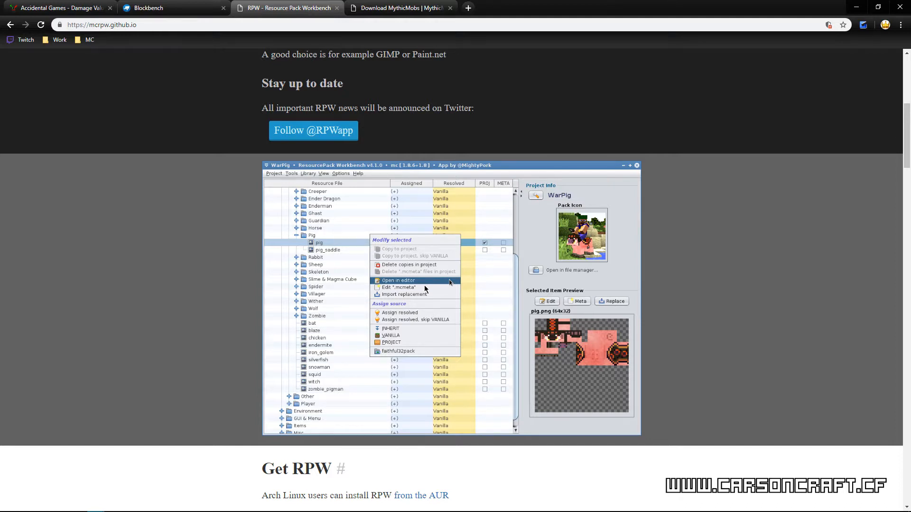
scroll(503, 303, "down", 4)
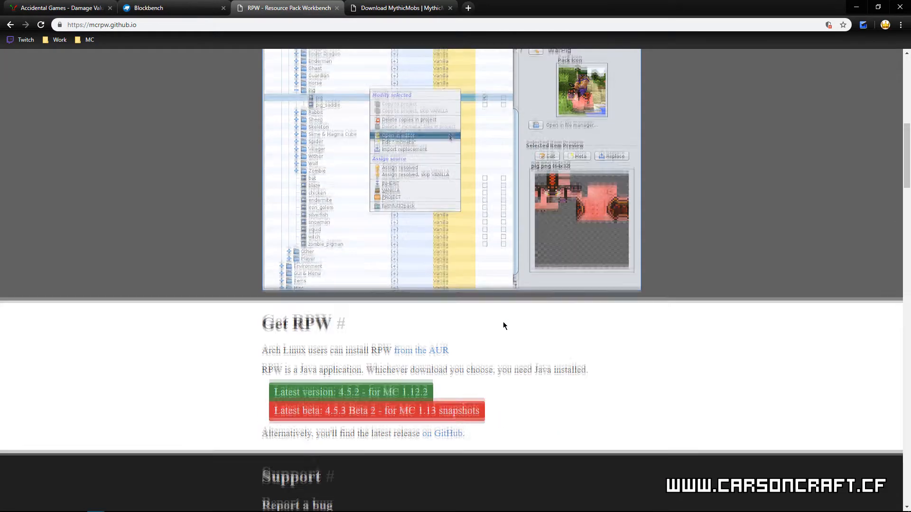
scroll(504, 327, "up", 2)
scroll(503, 330, "up", 3)
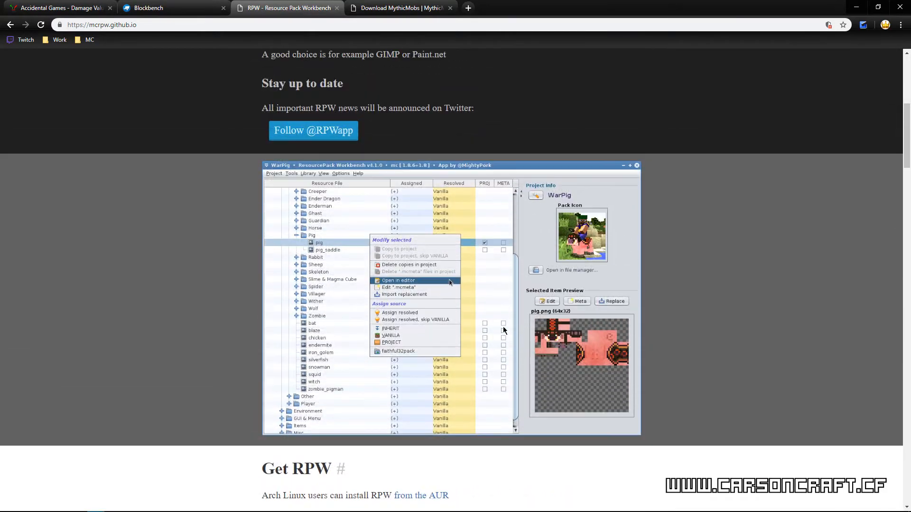
scroll(504, 331, "up", 2)
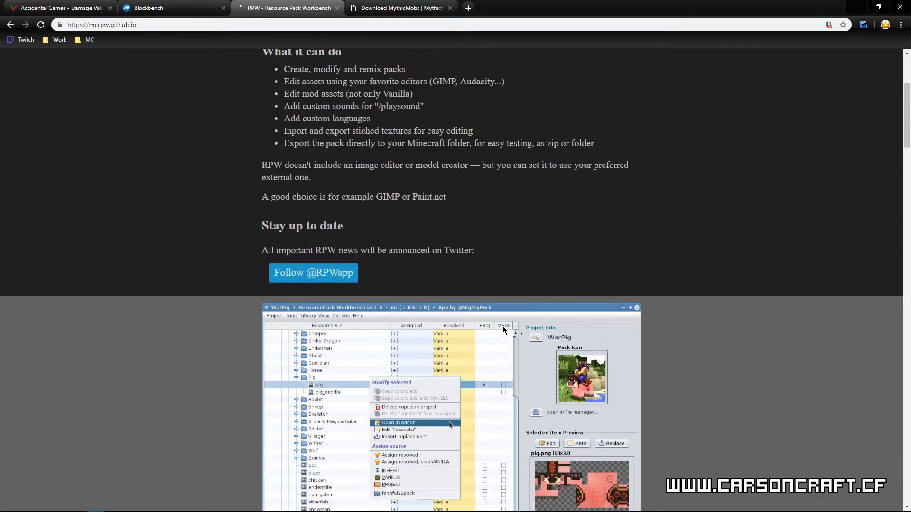
scroll(516, 327, "down", 8)
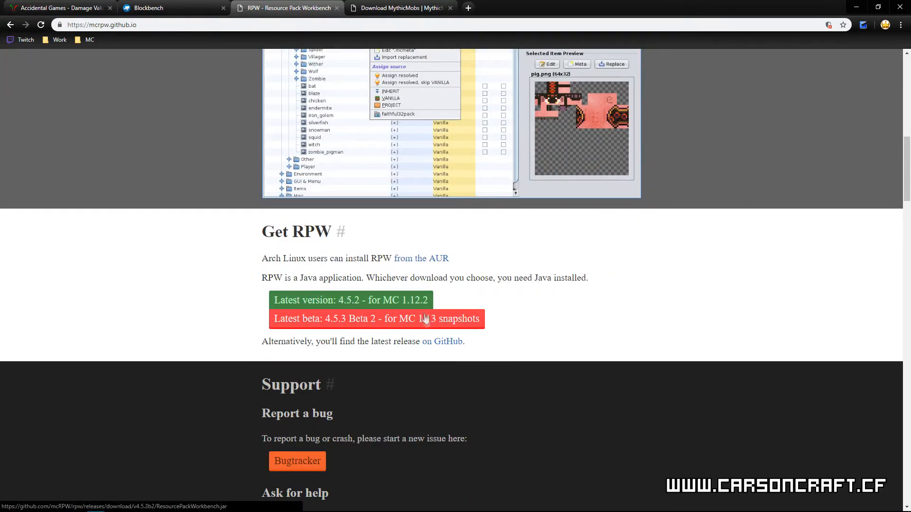
scroll(434, 318, "up", 1)
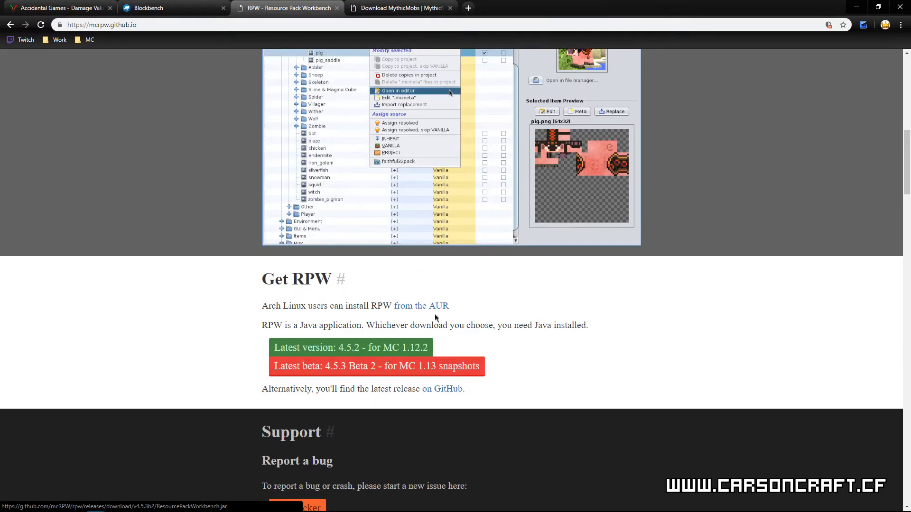
scroll(437, 308, "up", 7)
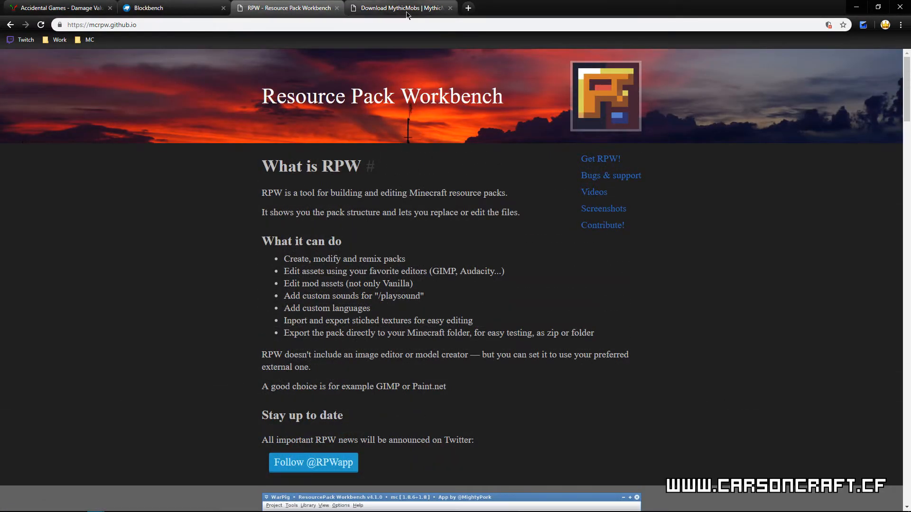
Step: Review the MythicMobs download page and the diamond_hoe code in the Damage Value Model Generator, and minimize the browser
left_click(407, 13)
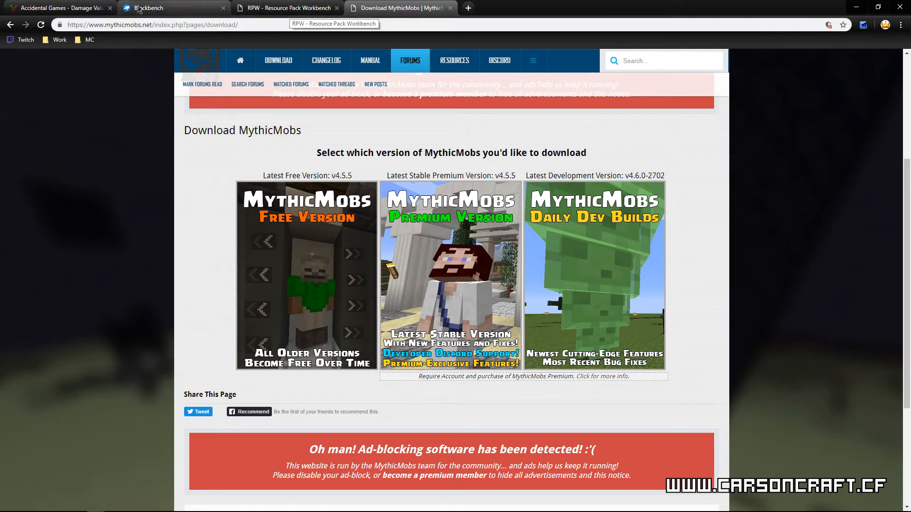
left_click(82, 9)
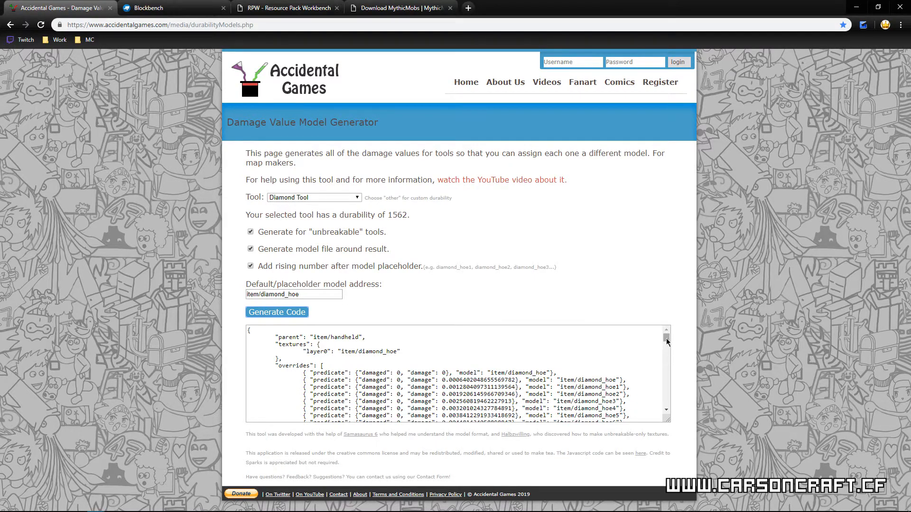
left_click_drag(667, 340, 665, 407)
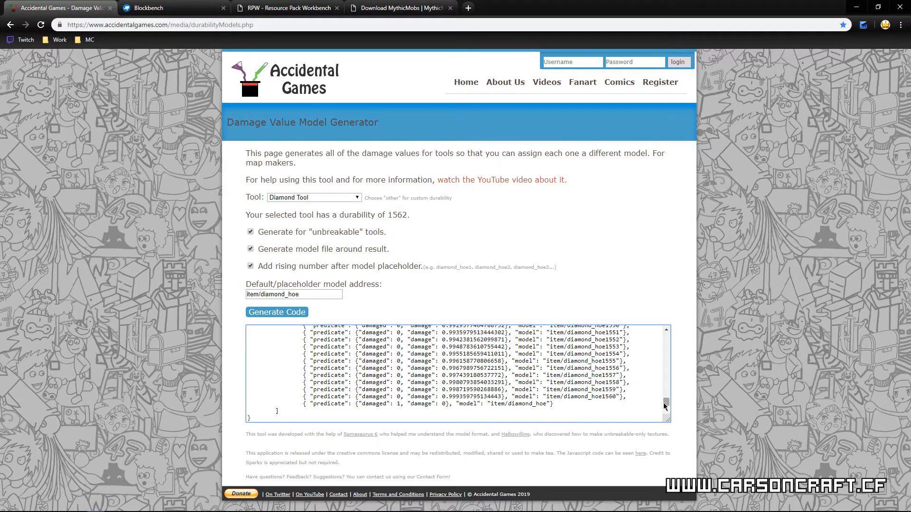
left_click_drag(667, 404, 665, 317)
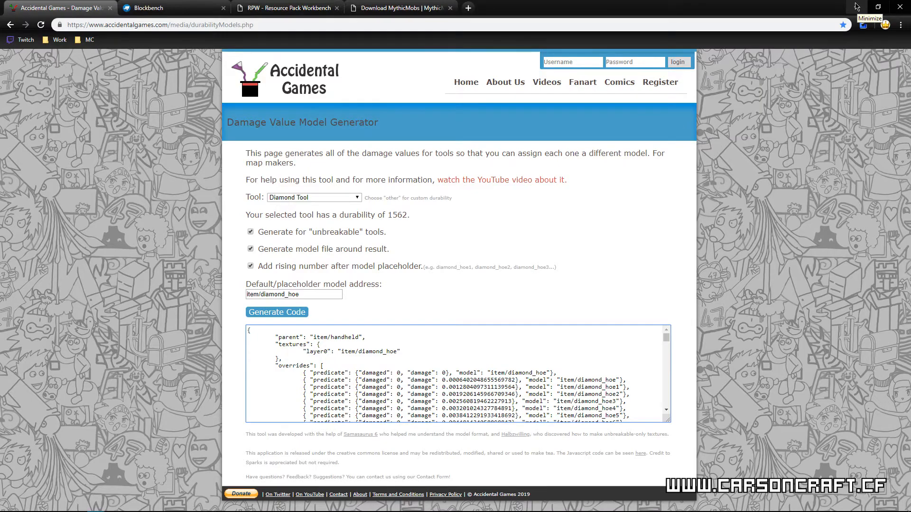
left_click(857, 6)
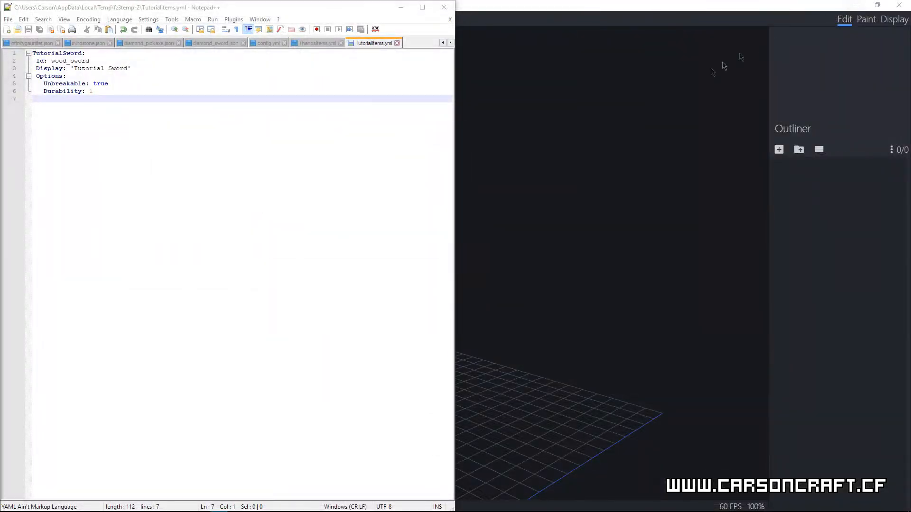
Step: Switch to Blockbench and open the default texture path option in the Defaults settings
left_click(601, 118)
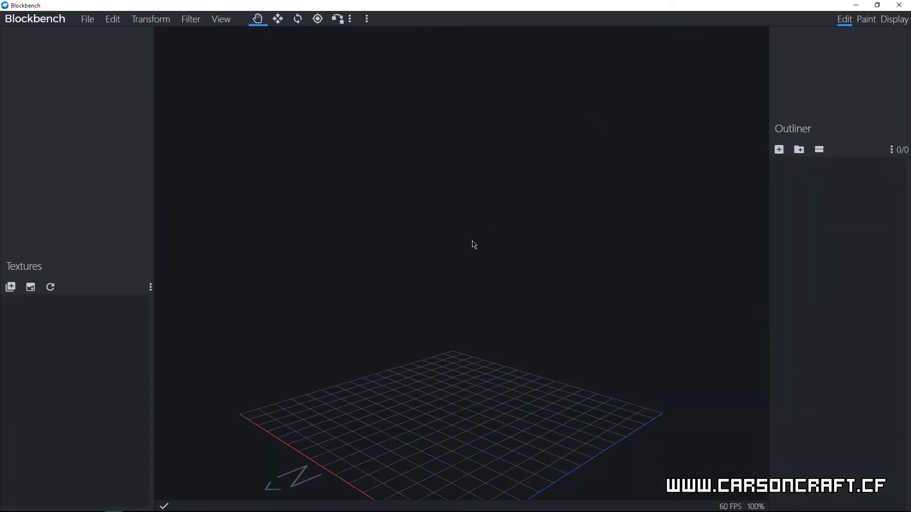
left_click_drag(483, 310, 471, 339)
left_click_drag(467, 339, 484, 307)
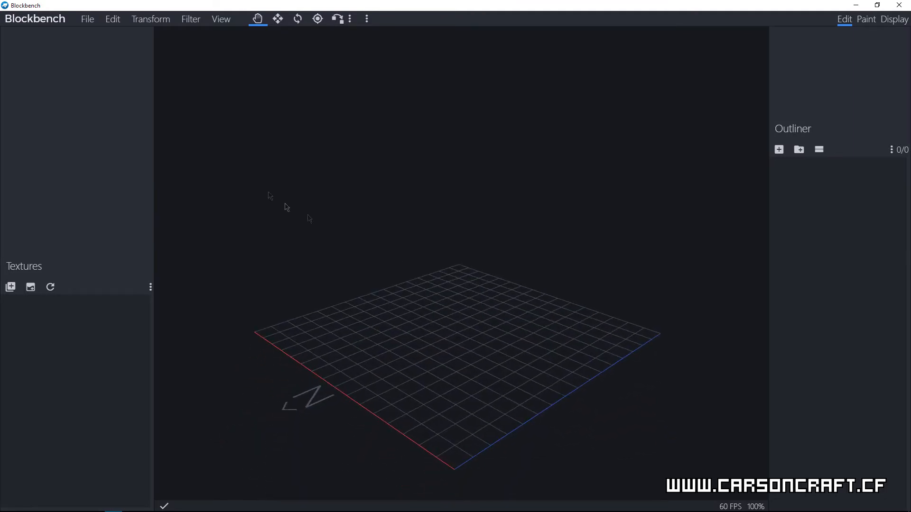
left_click(88, 19)
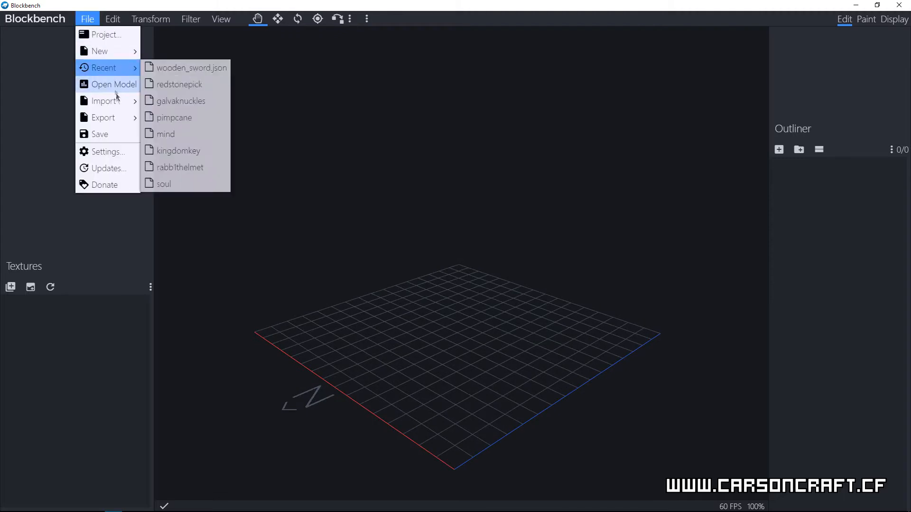
left_click(109, 152)
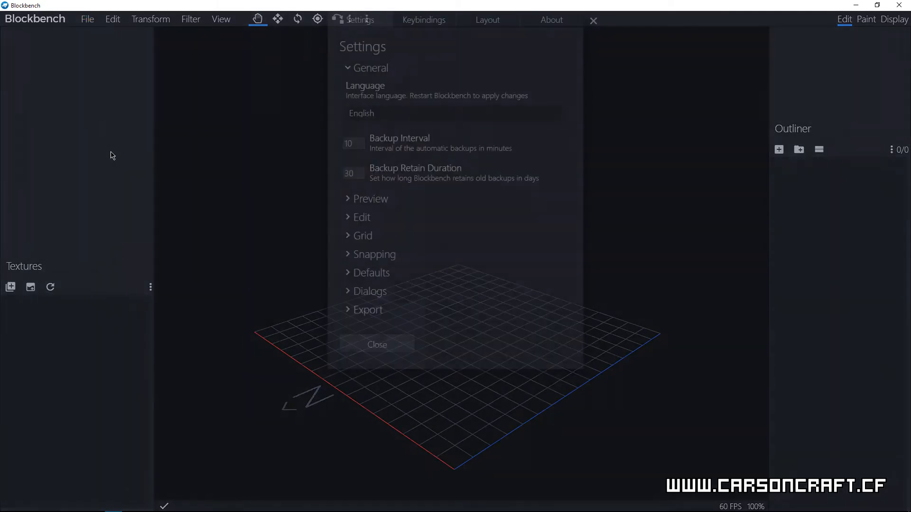
left_click(350, 274)
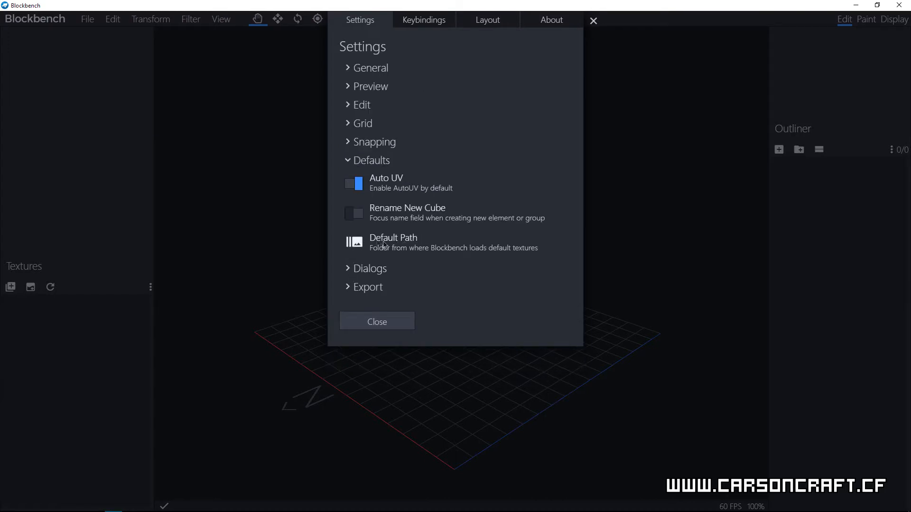
left_click(356, 242)
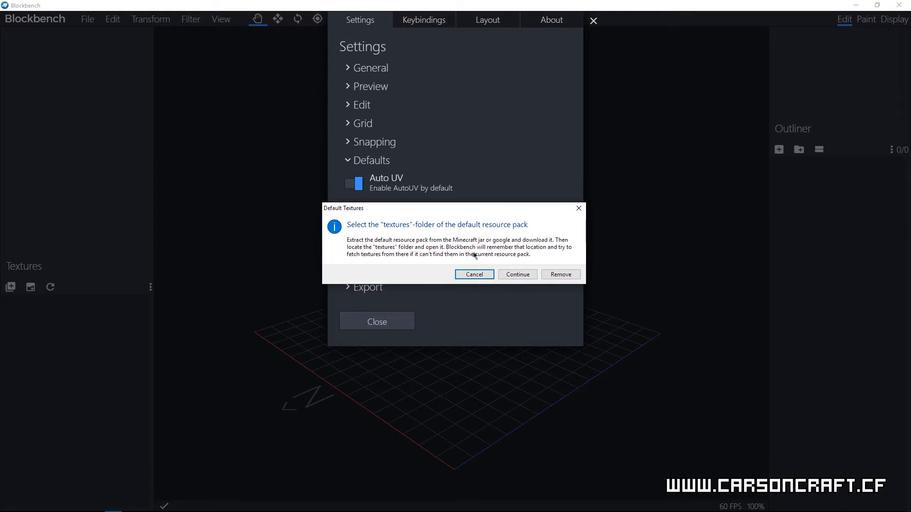
Step: Set the default textures folder to the textures folder inside 1.13.2 Assets, 1.13.2, assets, minecraft, and close the settings
left_click(519, 275)
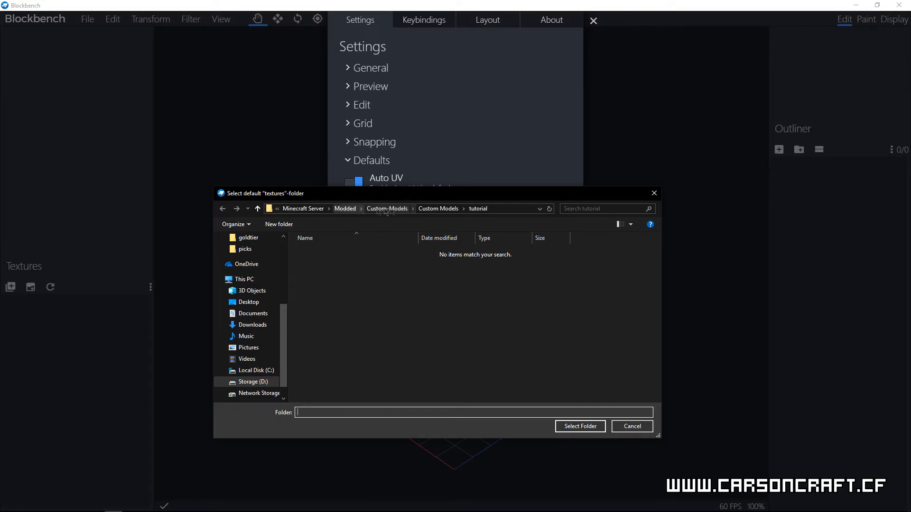
left_click(431, 209)
left_click(405, 209)
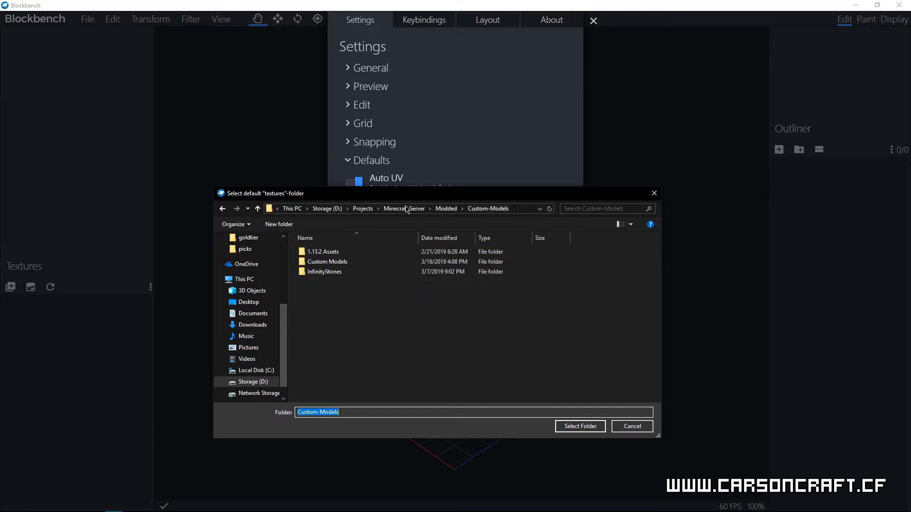
left_click(351, 253)
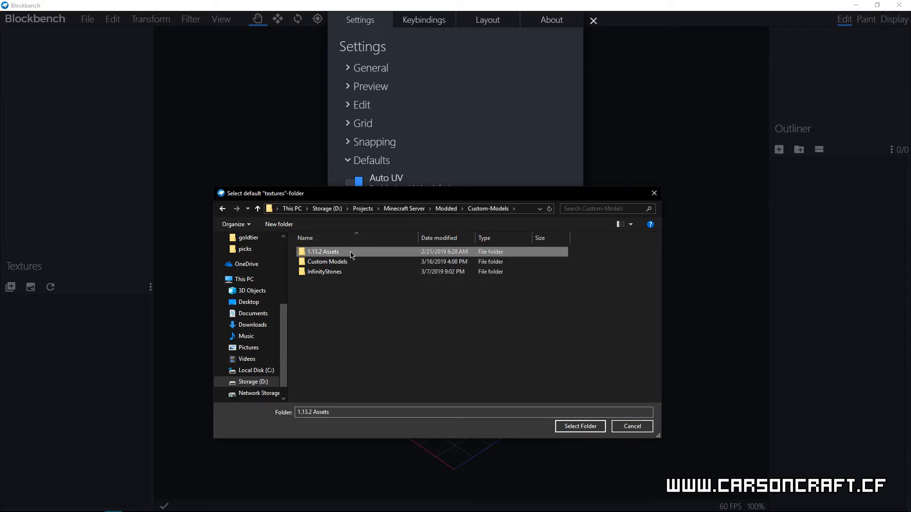
double_click(351, 254)
double_click(351, 255)
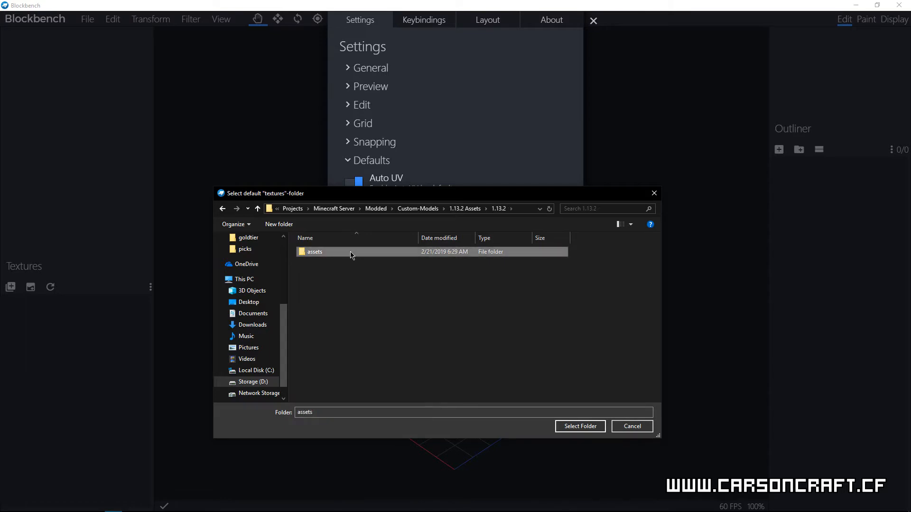
double_click(351, 254)
double_click(351, 255)
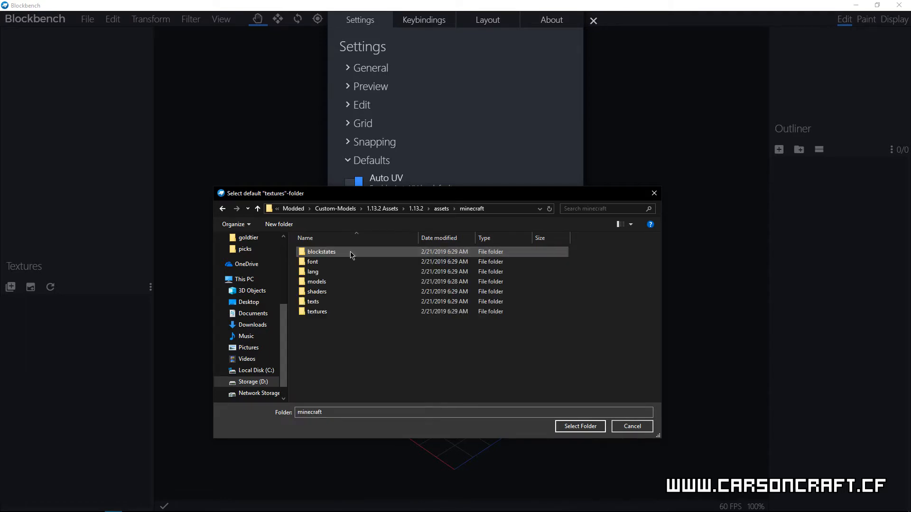
left_click(328, 313)
left_click(580, 427)
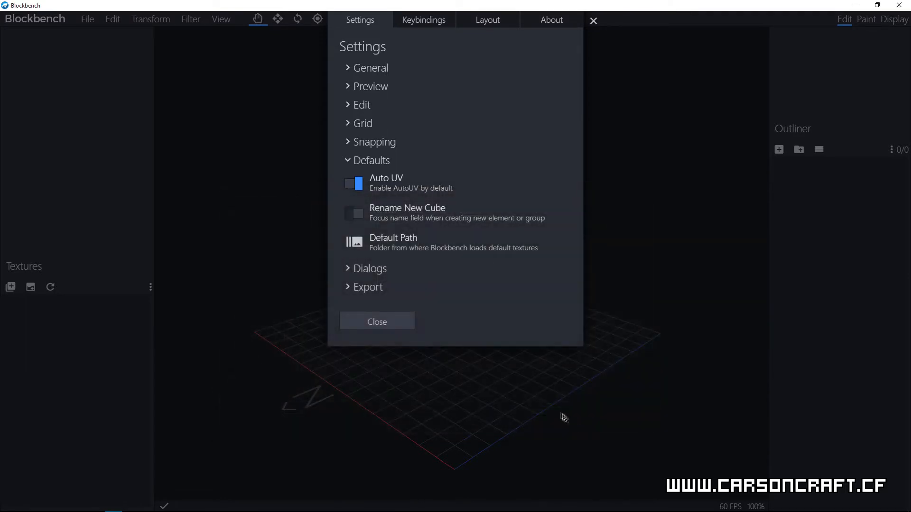
left_click(390, 324)
Step: Add a cube and centre it on the grid at position X 7.5 and Z 7.5
mouse_move(463, 347)
left_mouse_down()
mouse_move(454, 338)
mouse_move(484, 352)
mouse_move(456, 341)
left_mouse_up()
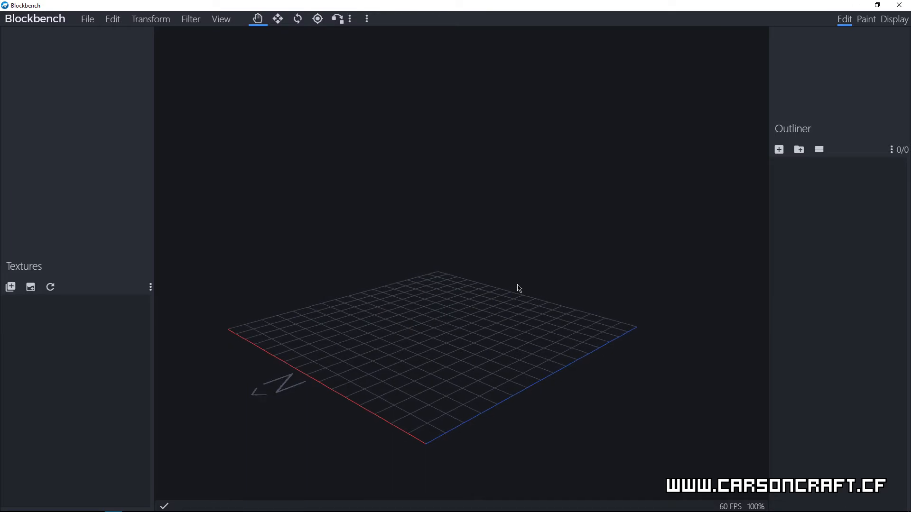
left_click(778, 150)
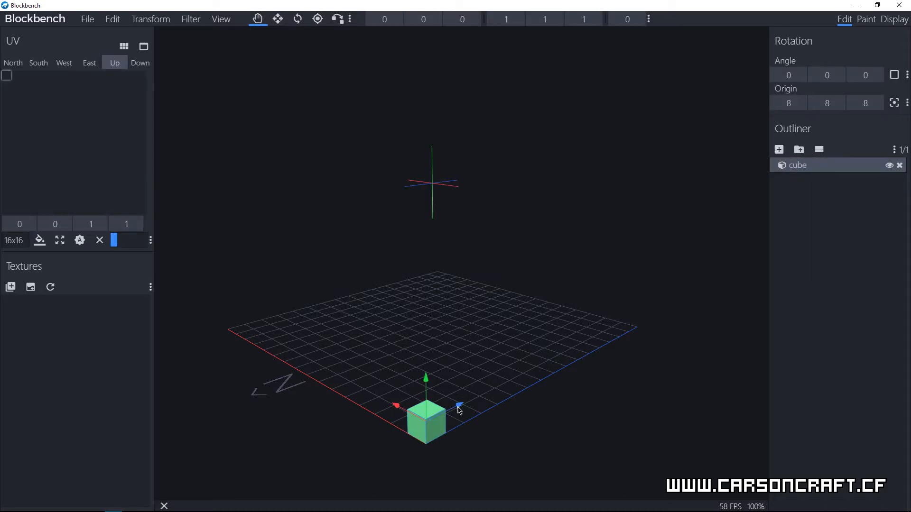
right_click_drag(498, 345, 522, 347)
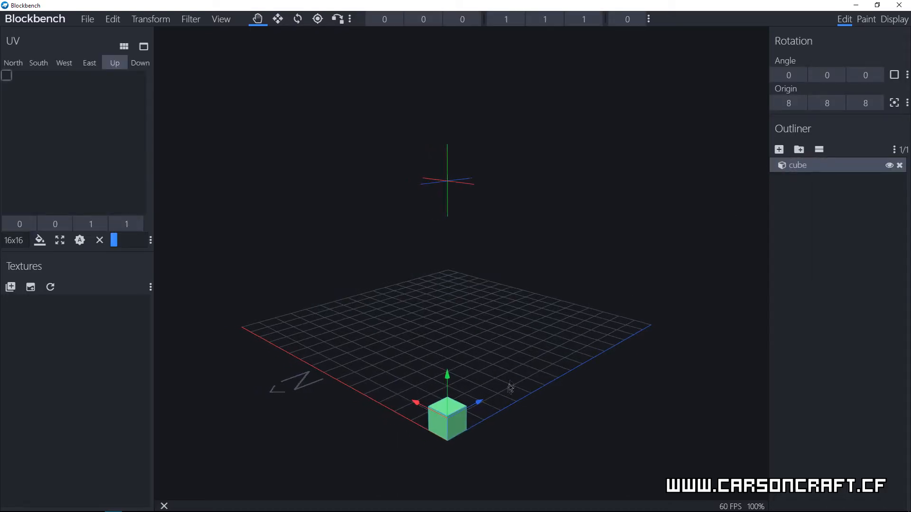
left_click_drag(482, 407, 458, 303)
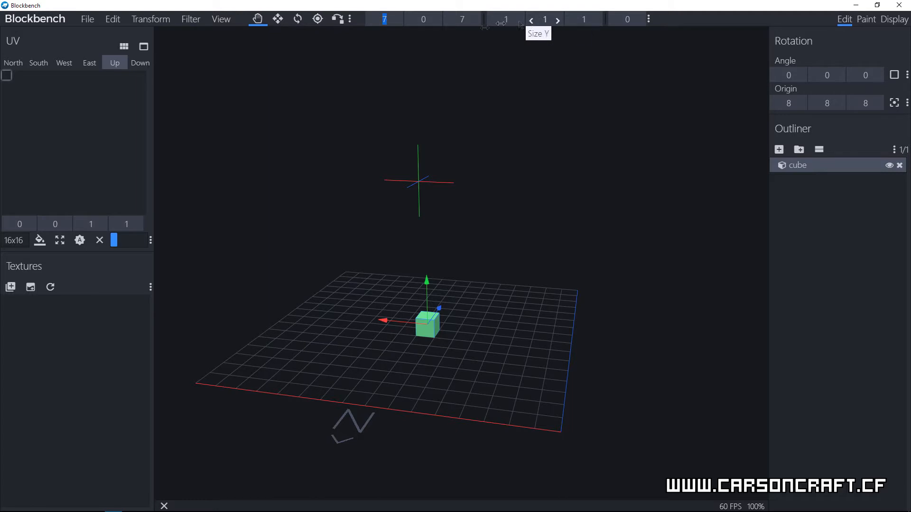
type("7.5")
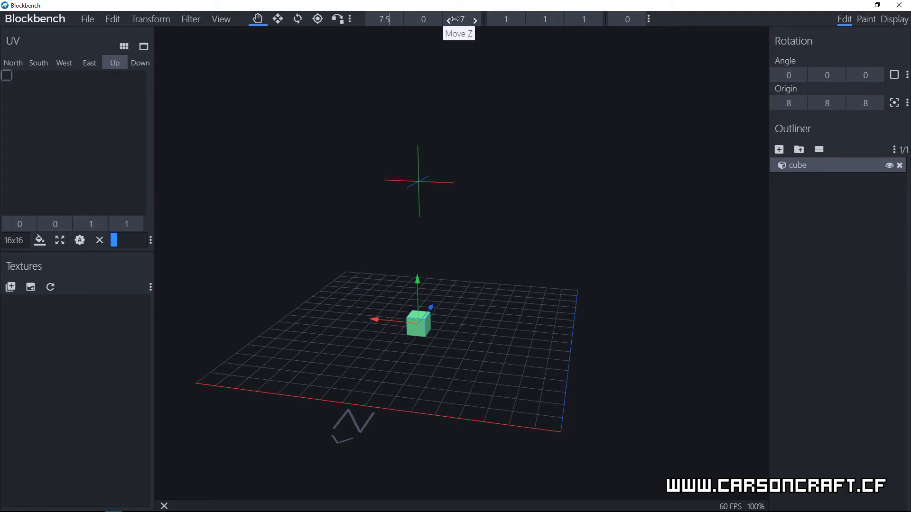
left_click(466, 20)
type("7.5")
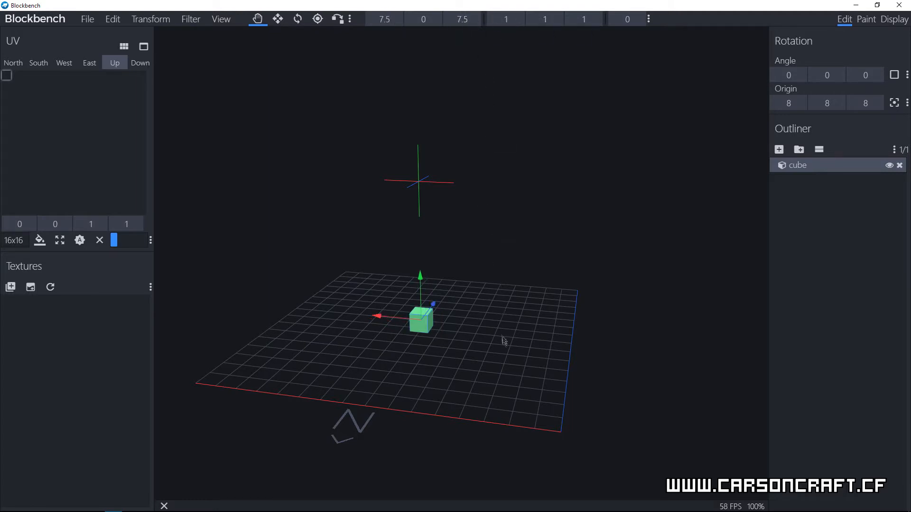
Step: Examine the centred cube from several angles and review the viewport's screenshot, background, perspective and quad view options
left_click_drag(501, 348, 418, 350)
scroll(429, 355, "up", 2)
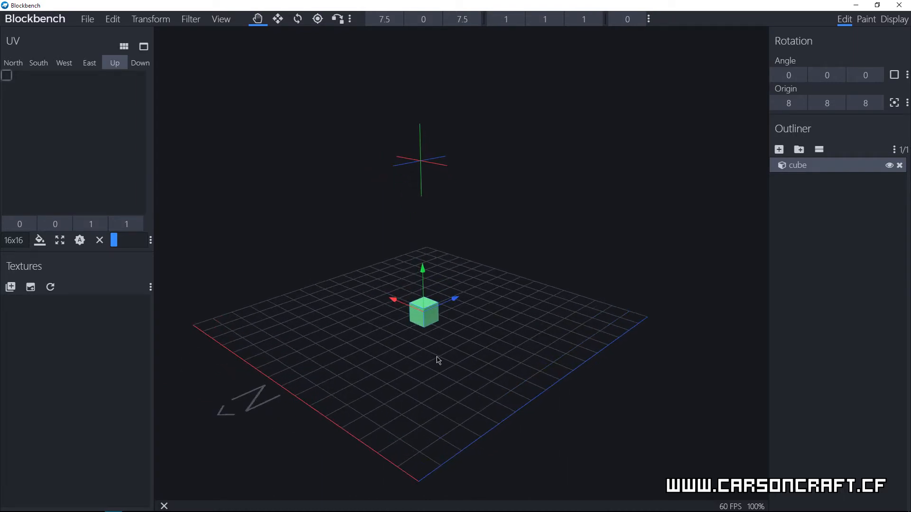
left_click_drag(453, 372, 481, 330)
scroll(449, 339, "down", 1)
right_click(280, 247)
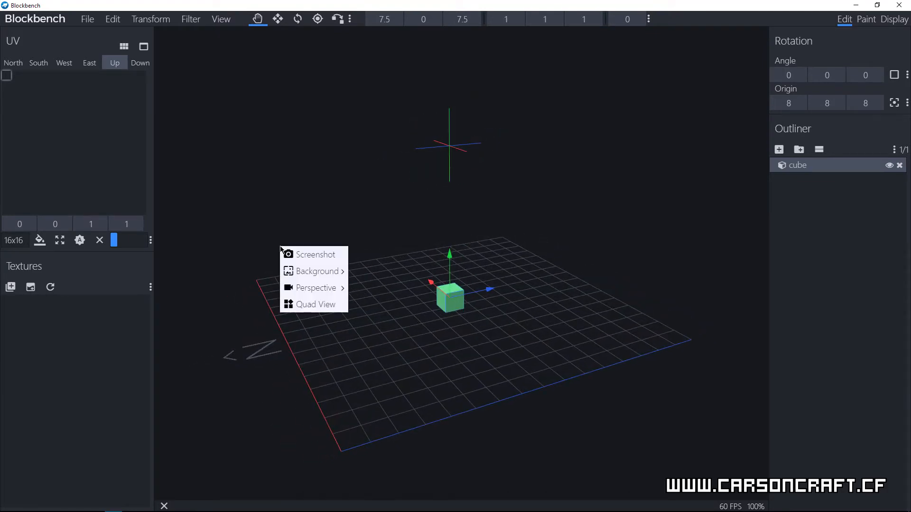
mouse_move(331, 288)
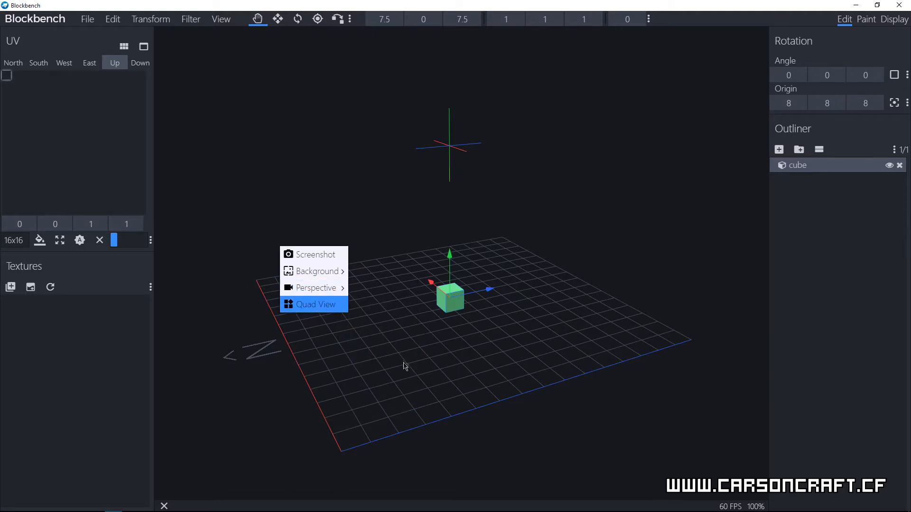
left_click_drag(431, 379, 458, 372)
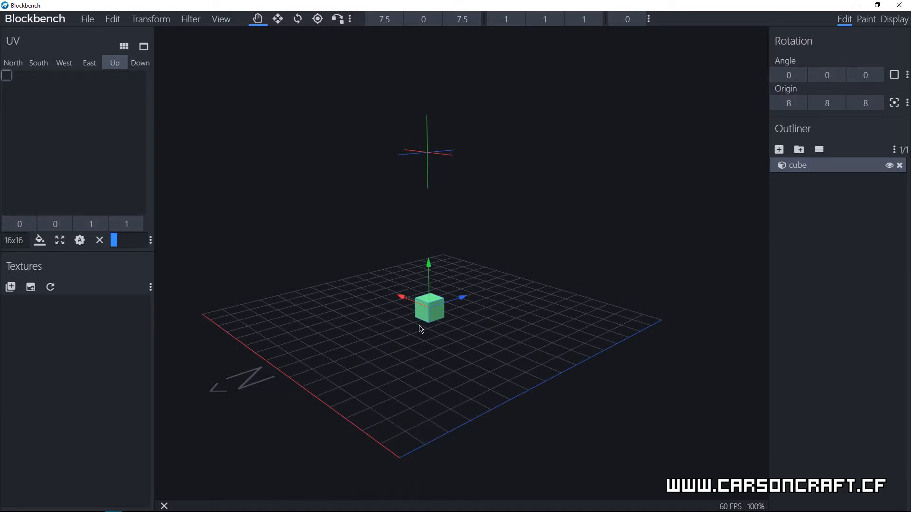
scroll(420, 343, "up", 5)
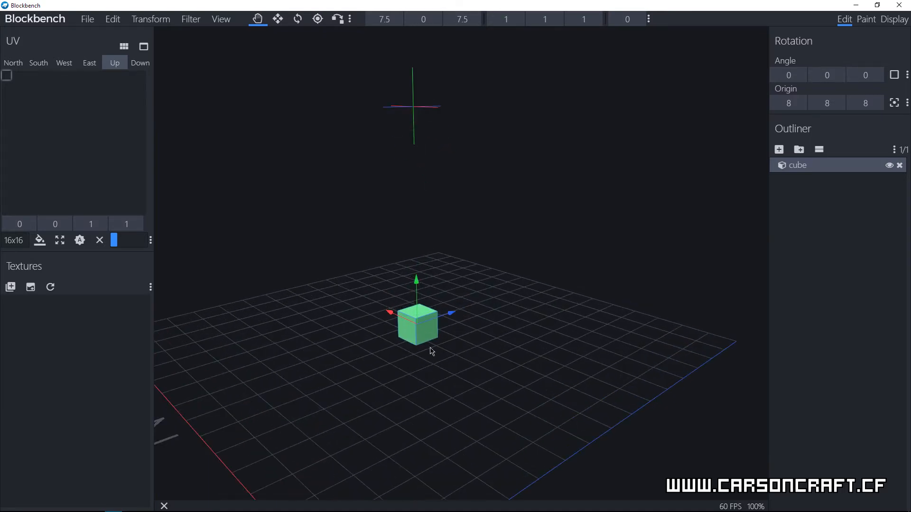
left_click_drag(474, 399, 531, 370)
left_click_drag(483, 408, 492, 375)
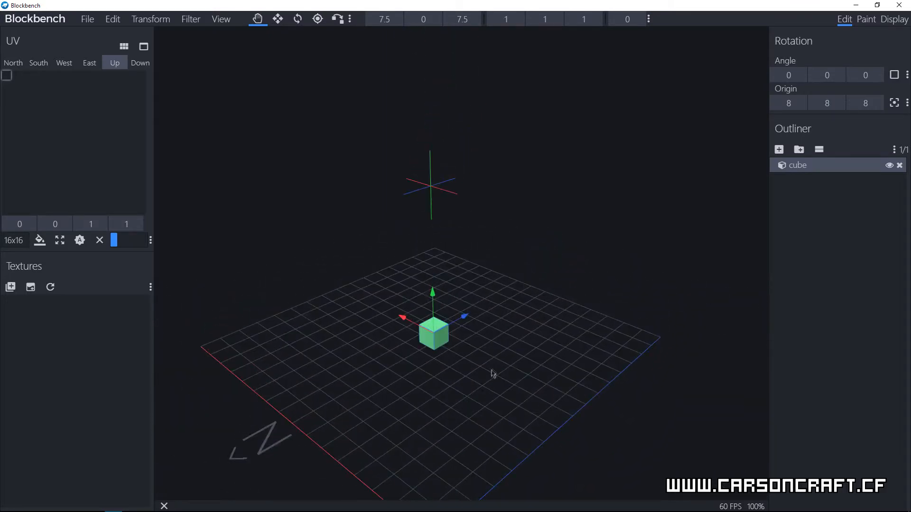
Step: Resize the cube into a thin upright bar with size X 0.5, Y 4 and Z 0.5
left_click(559, 25)
left_click(558, 26)
left_click(558, 22)
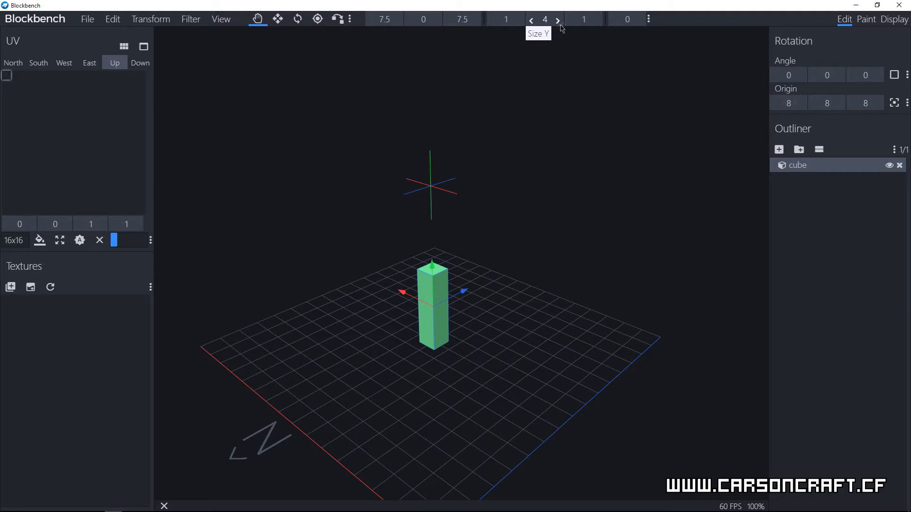
left_click(493, 22, "ctrl")
left_click(494, 22, "ctrl")
left_click(493, 23, "ctrl")
left_click(494, 23, "ctrl")
left_click(494, 23, "ctrl")
left_click(571, 21, "ctrl")
left_click(571, 22, "ctrl")
left_click(571, 21, "ctrl")
left_click(571, 21, "ctrl")
left_click(571, 22, "ctrl")
left_click(571, 21, "ctrl")
left_click(597, 21, "ctrl")
left_click_drag(534, 369, 516, 323)
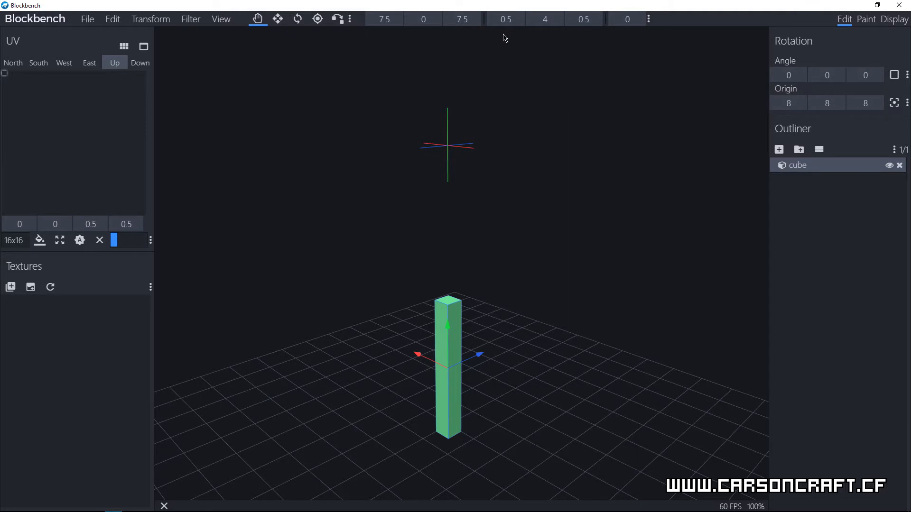
left_click(492, 21, "shift")
left_click(521, 22, "shift")
Step: Recentre the thin bar on the grid by moving it to X 7.75 and Z 7.75
left_click_drag(536, 350, 604, 427)
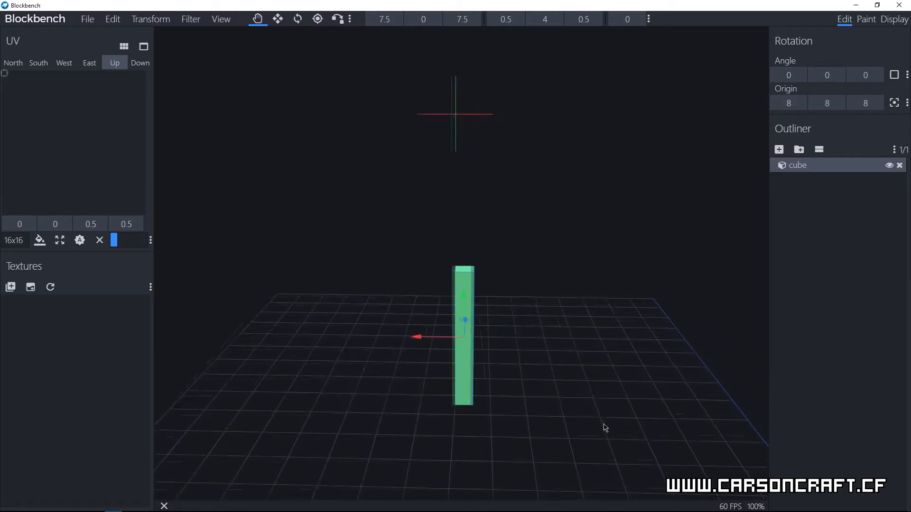
left_click(398, 21, "shift")
left_click(399, 21, "shift")
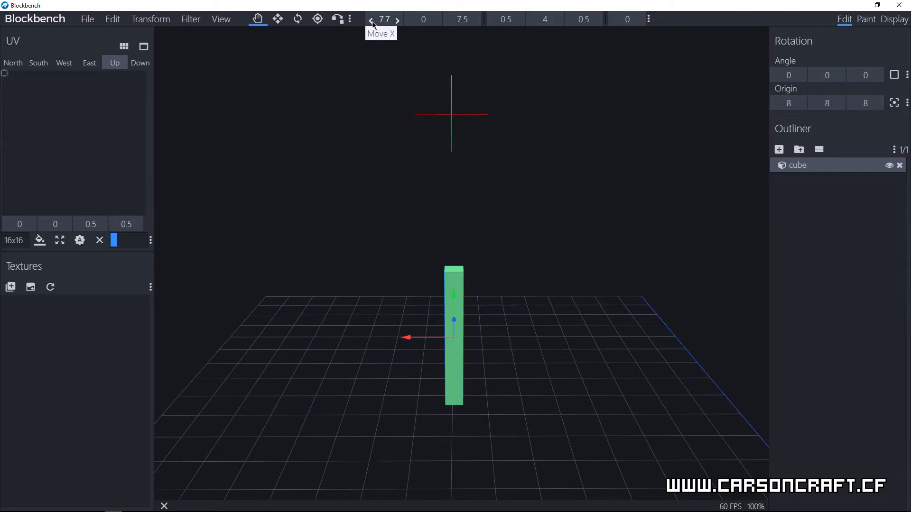
left_click(372, 21, "shift")
left_click(372, 21, "shift")
left_click(398, 21, "shift")
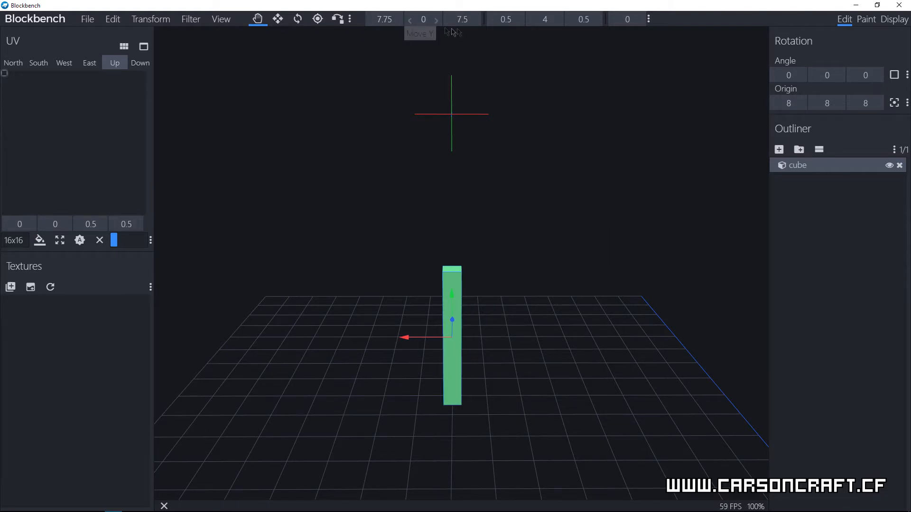
left_click(474, 21, "shift")
left_click_drag(572, 315, 501, 366)
scroll(515, 345, "down", 7)
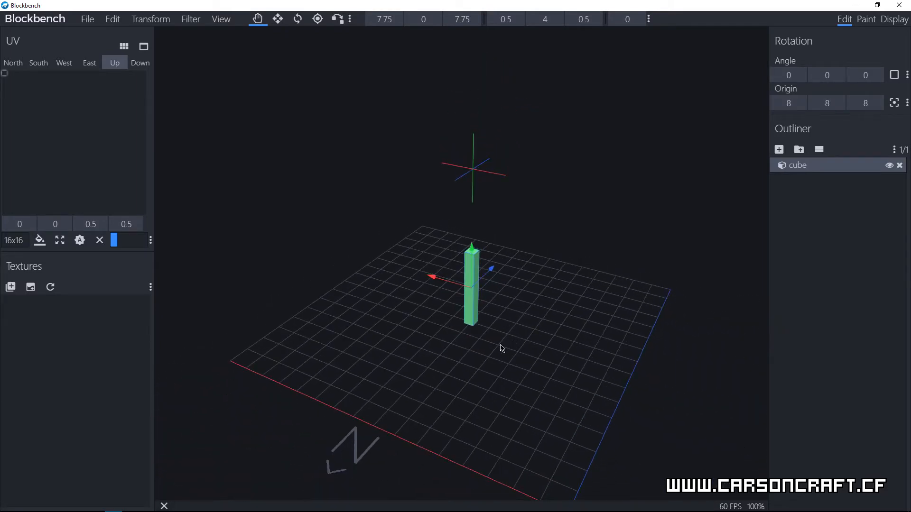
left_click_drag(504, 362, 459, 348)
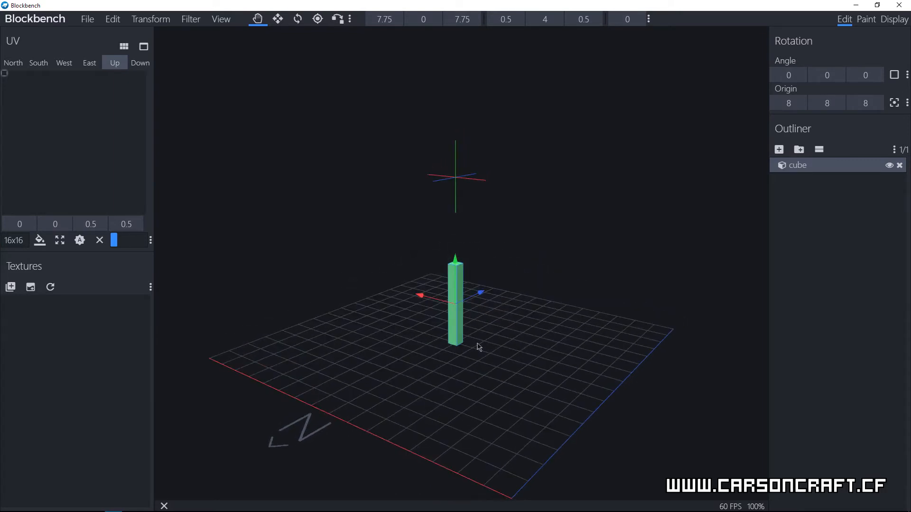
Step: Add a second cube and place it around the base of the bar at X 7.5 and Z 7.5
scroll(480, 346, "up", 3)
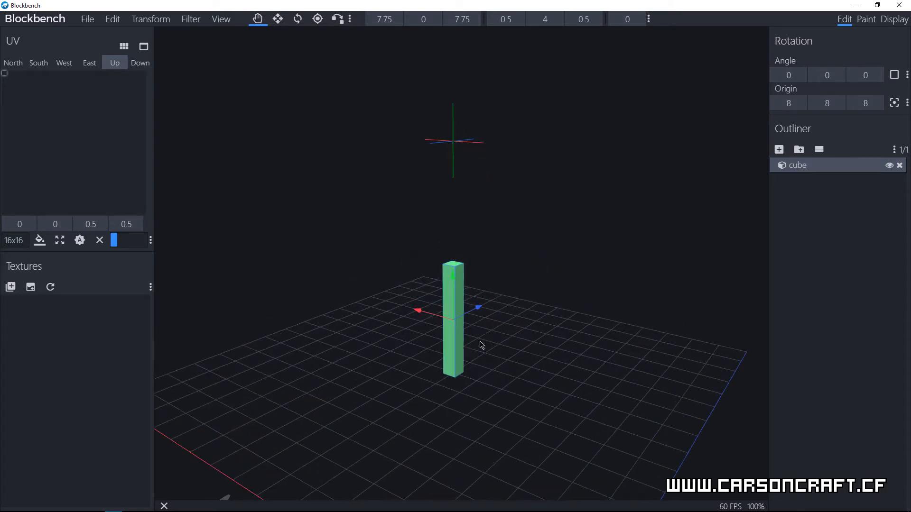
left_click(778, 149)
scroll(644, 385, "down", 3)
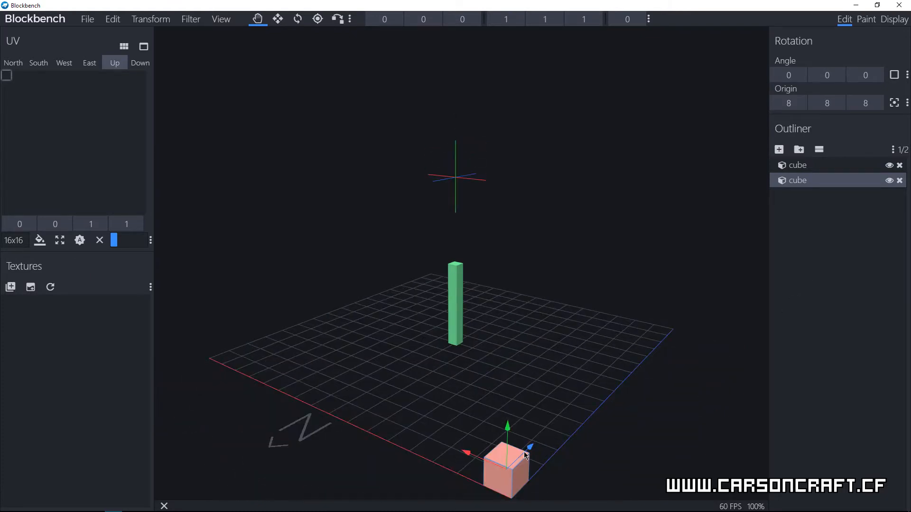
left_click_drag(385, 19, 459, 24)
left_click(466, 21)
type("7")
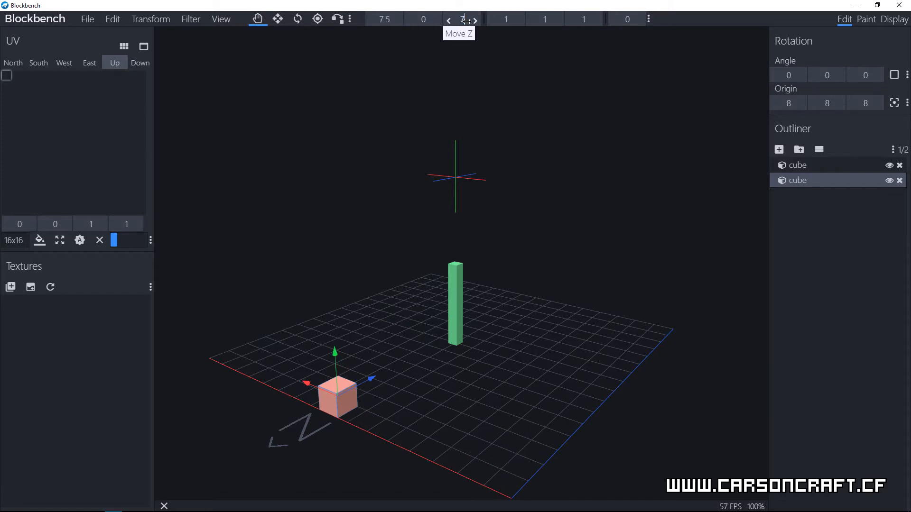
type(".5")
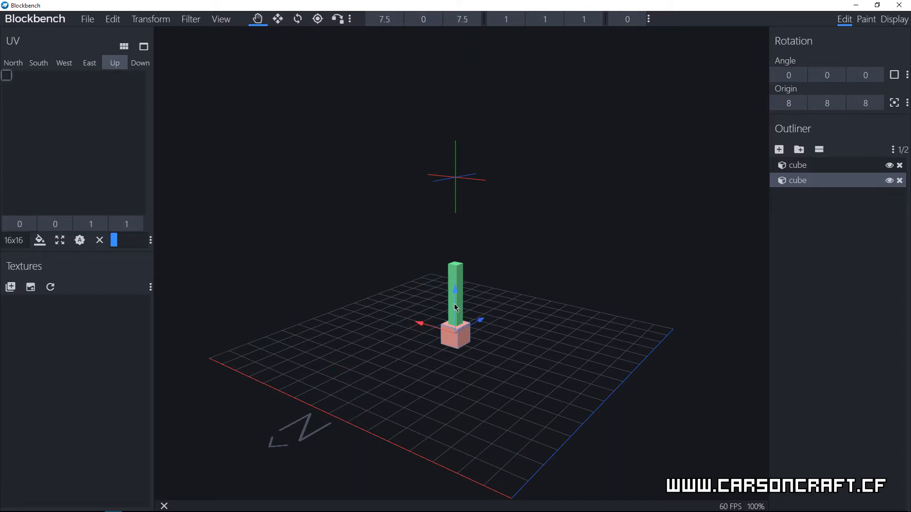
Step: Raise the second cube to Y 3.6 at the upper end of the bar and widen it to size X 3
left_click_drag(455, 307, 454, 233)
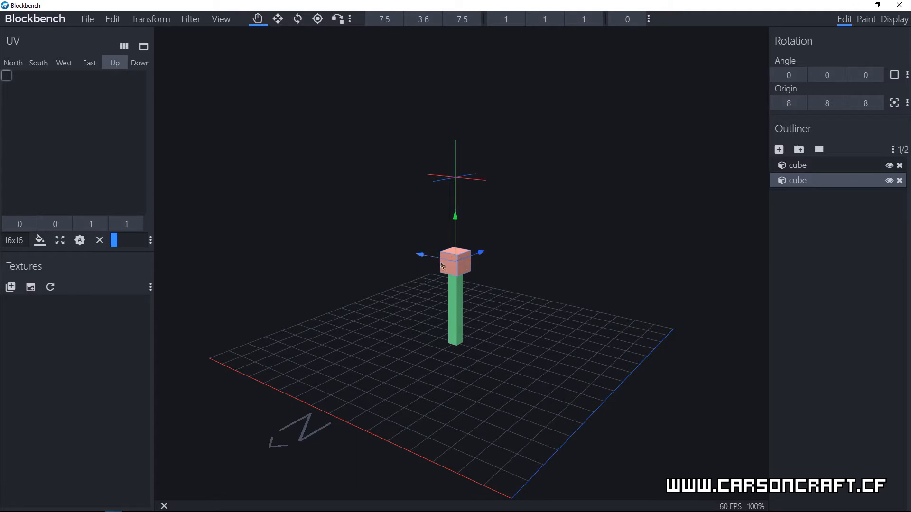
left_click_drag(503, 298, 452, 279)
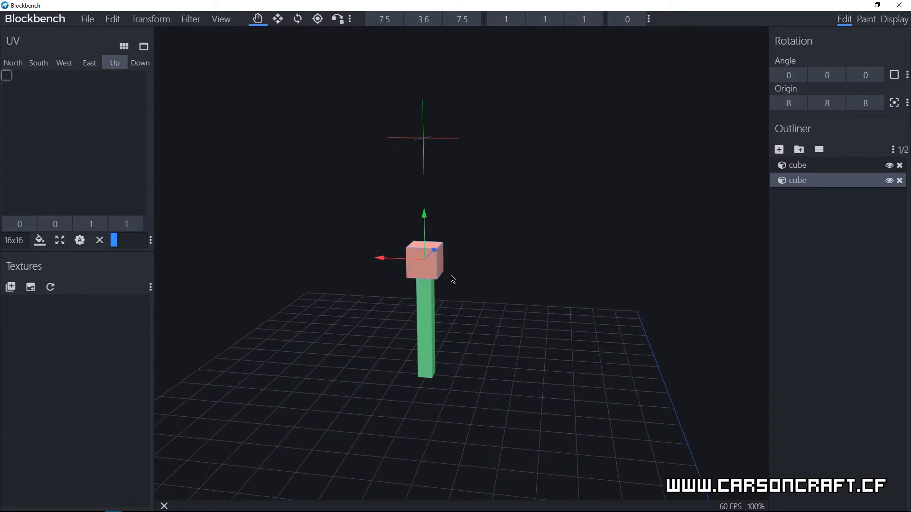
left_click(521, 25, "shift")
left_click(521, 25, "shift")
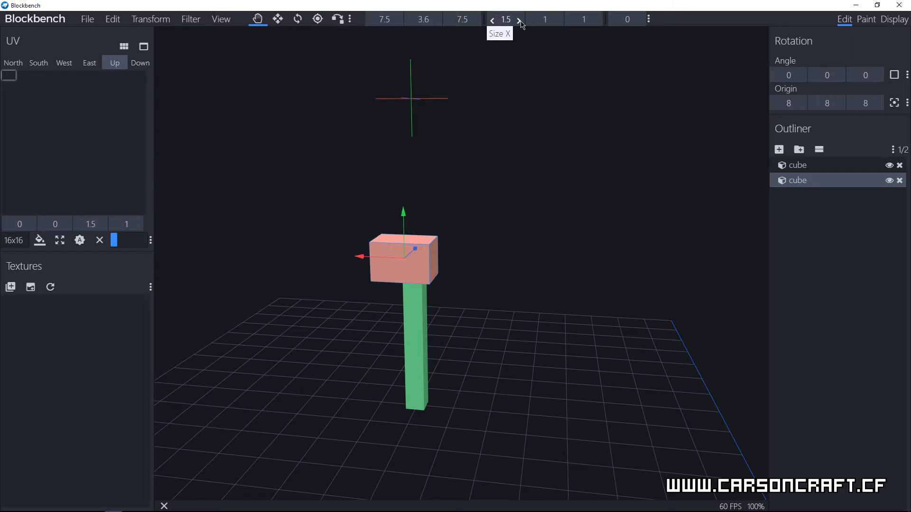
left_click(521, 25, "shift")
left_click(521, 25, "shift")
left_click(520, 25, "shift")
left_click(521, 26, "shift")
left_click(520, 26, "shift")
left_click(520, 26, "shift")
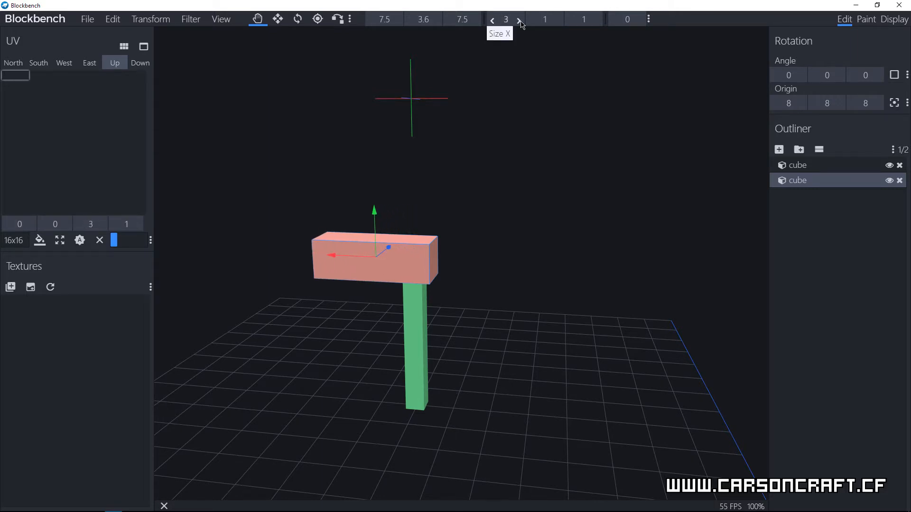
Step: Centre the widened crosspiece over the bar at X 6.5 and flatten it to size Y 0.6
left_click_drag(339, 256, 372, 258)
left_click_drag(484, 325, 612, 303)
left_click(535, 23, "ctrl")
left_click(535, 23, "ctrl")
left_click(535, 22, "ctrl")
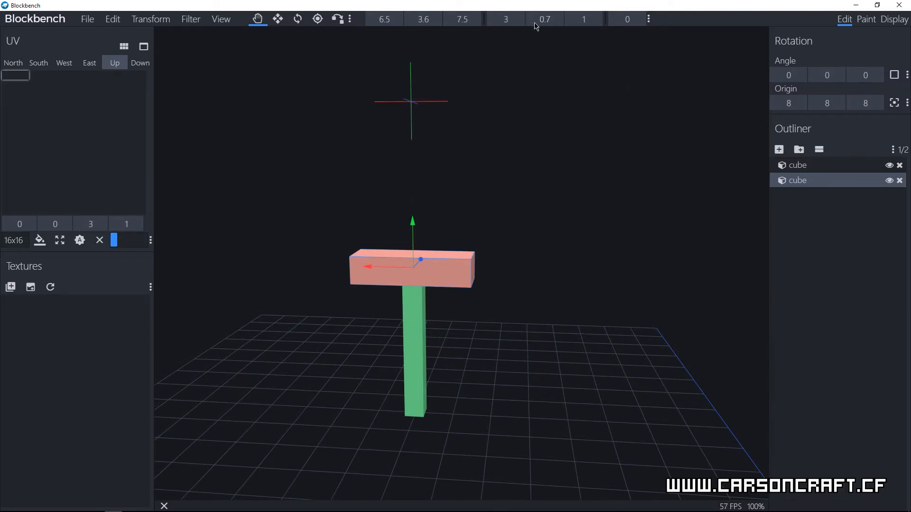
left_click(535, 23, "ctrl")
Step: Duplicate the flat crosspiece and raise the copy on top of it to Y 4.1
left_click_drag(559, 319, 461, 339)
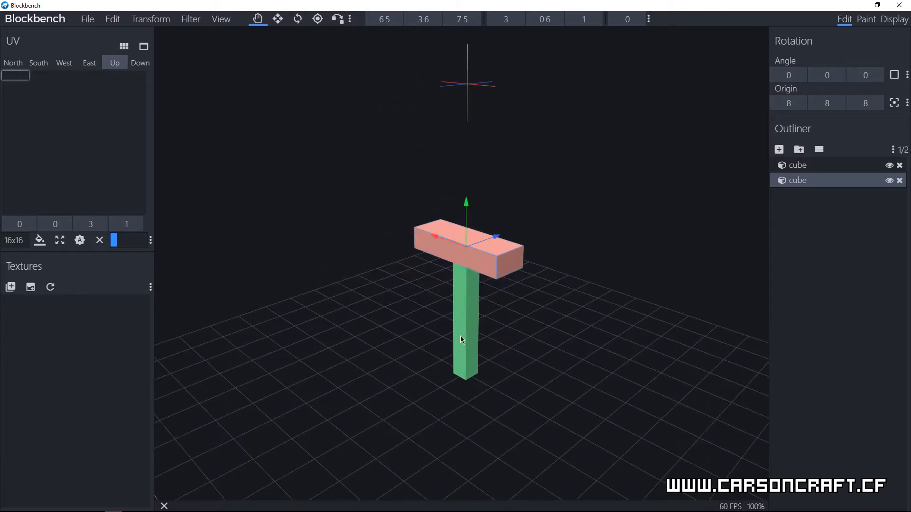
left_click_drag(520, 300, 526, 294)
scroll(545, 267, "down", 6)
scroll(547, 268, "down", 2)
left_click_drag(553, 279, 568, 267)
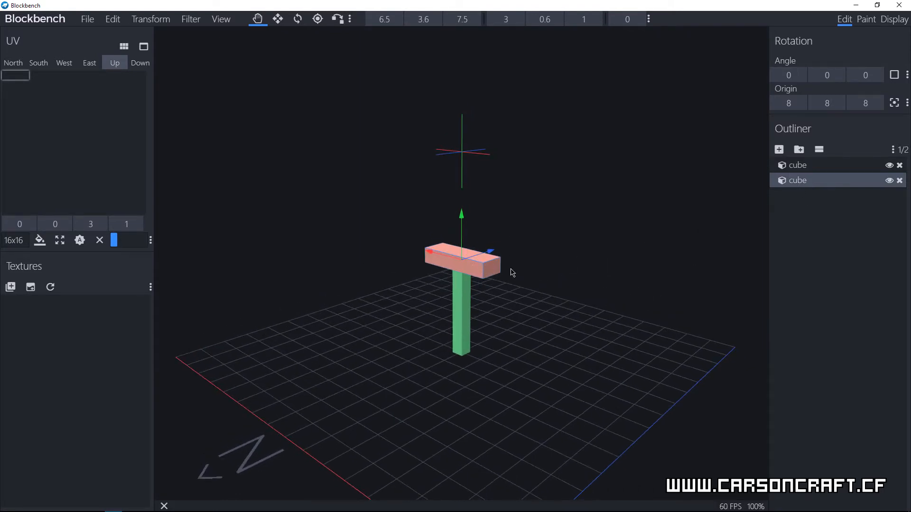
right_click(796, 188)
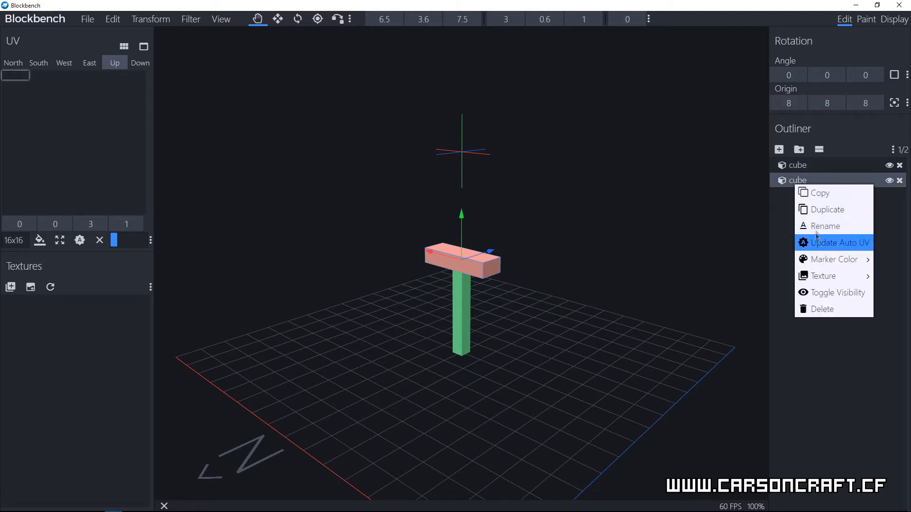
left_click(816, 209)
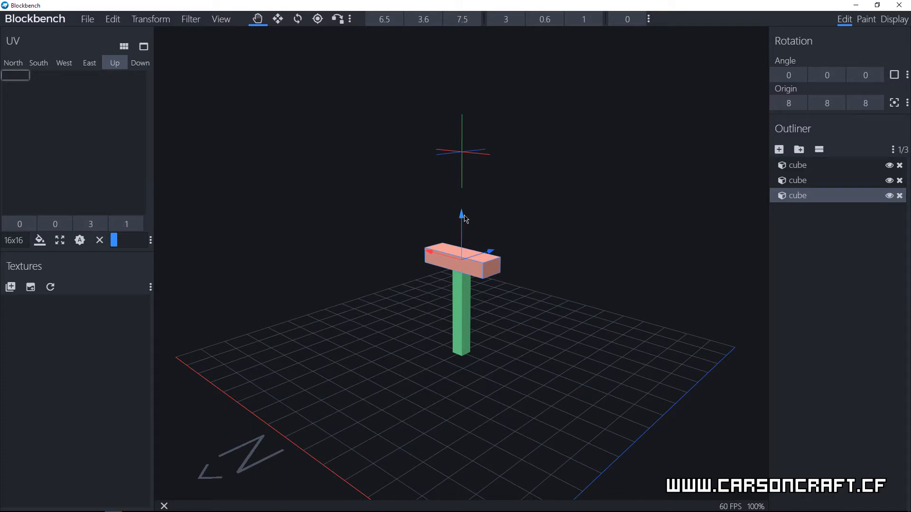
mouse_move(466, 219)
left_mouse_down()
mouse_move(469, 201)
mouse_move(468, 210)
left_mouse_up()
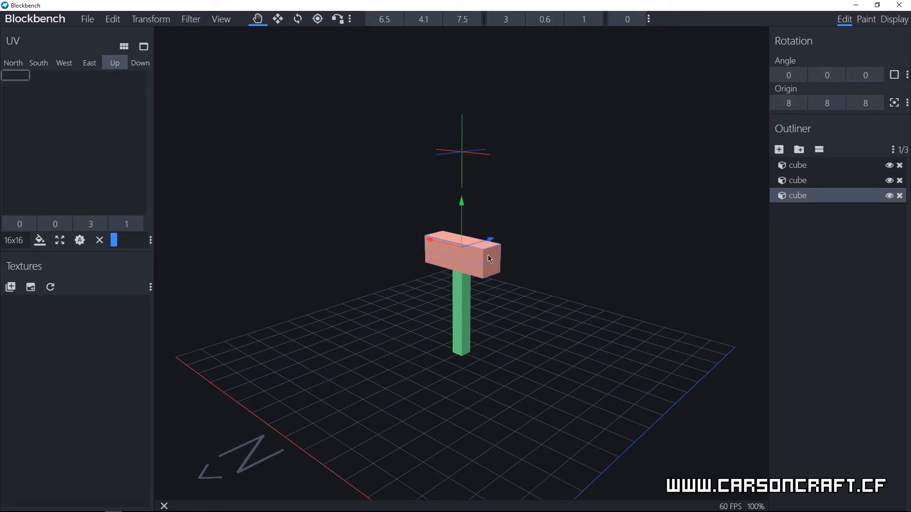
key("s")
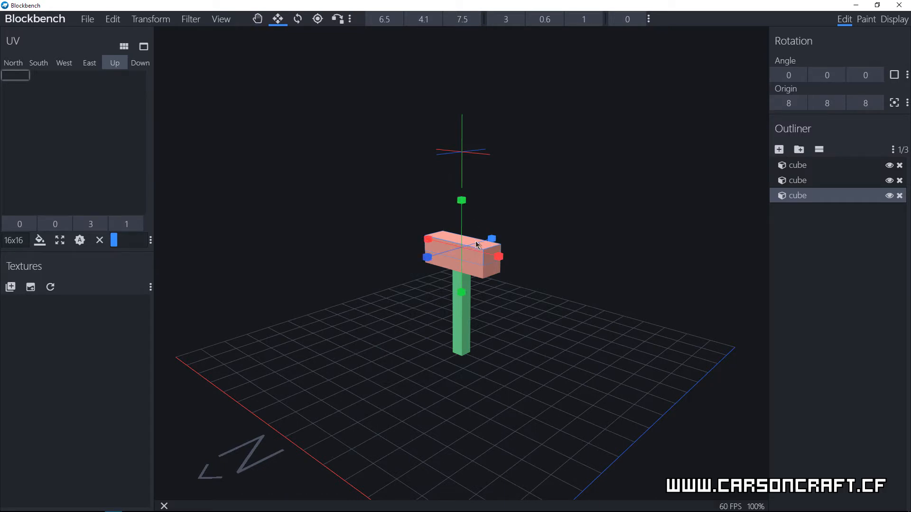
key("v")
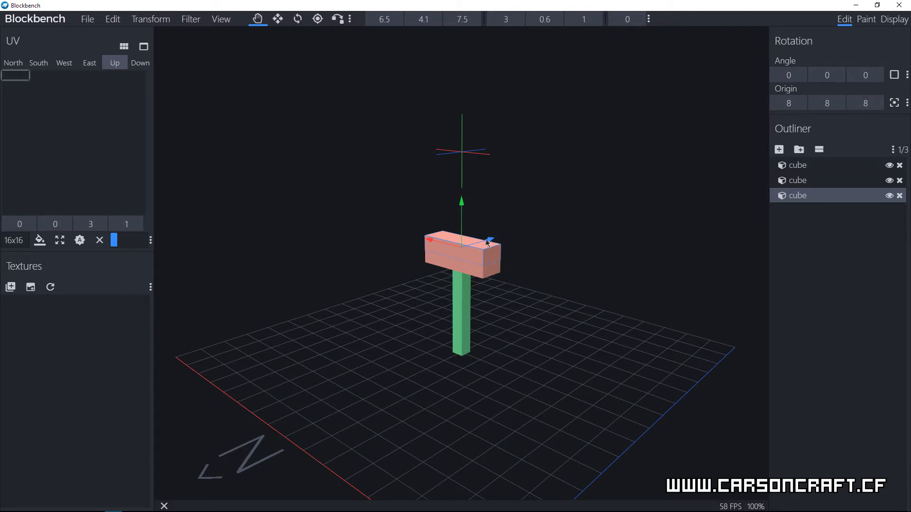
key("r")
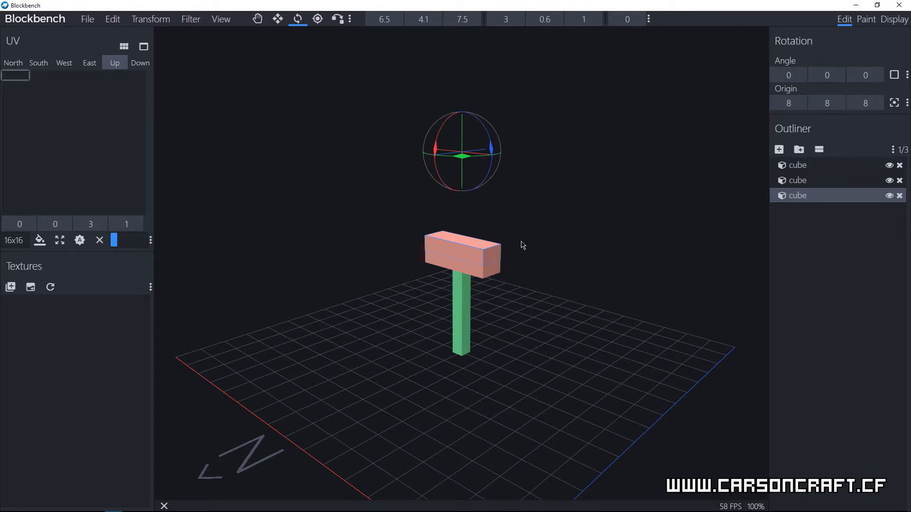
Step: Shrink the upper copy on all four sides to size X 2.6 and Z 0.8, placed at X 6.7 and Z 7.6
key("v")
scroll(484, 246, "up", 4)
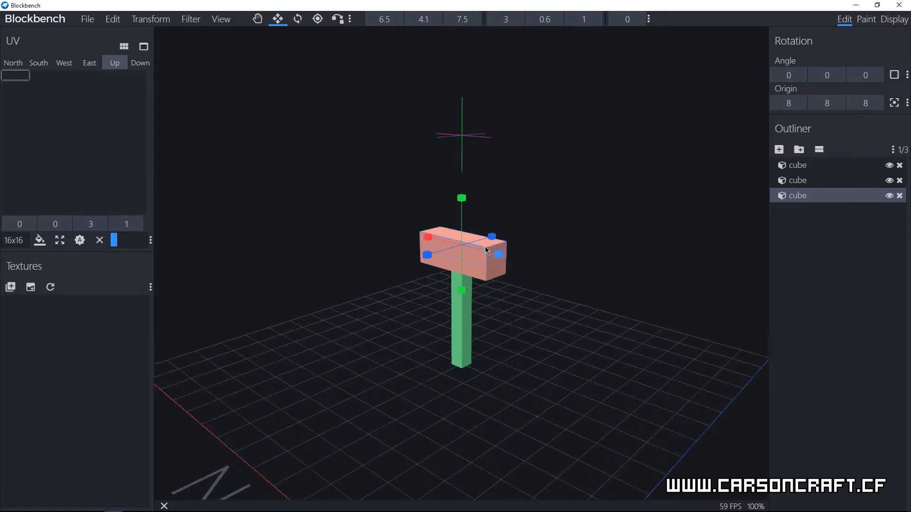
scroll(490, 247, "up", 3)
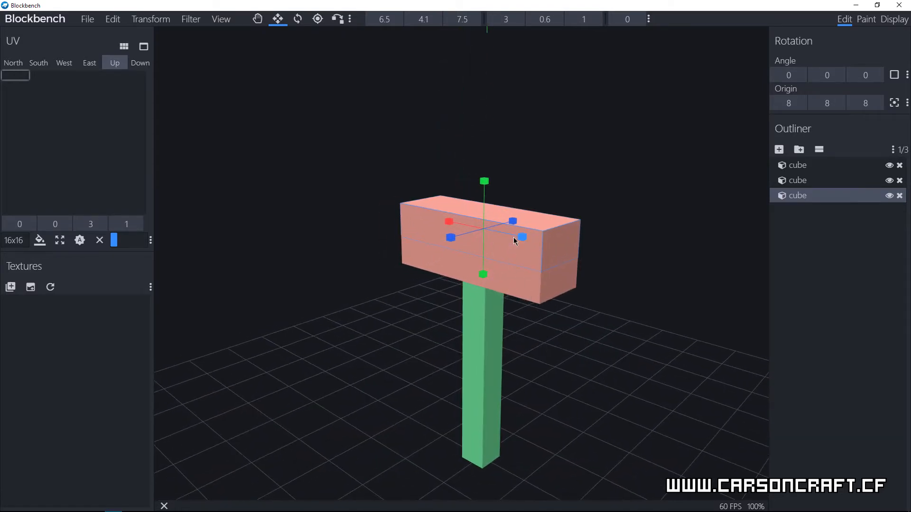
left_click_drag(519, 238, 509, 235)
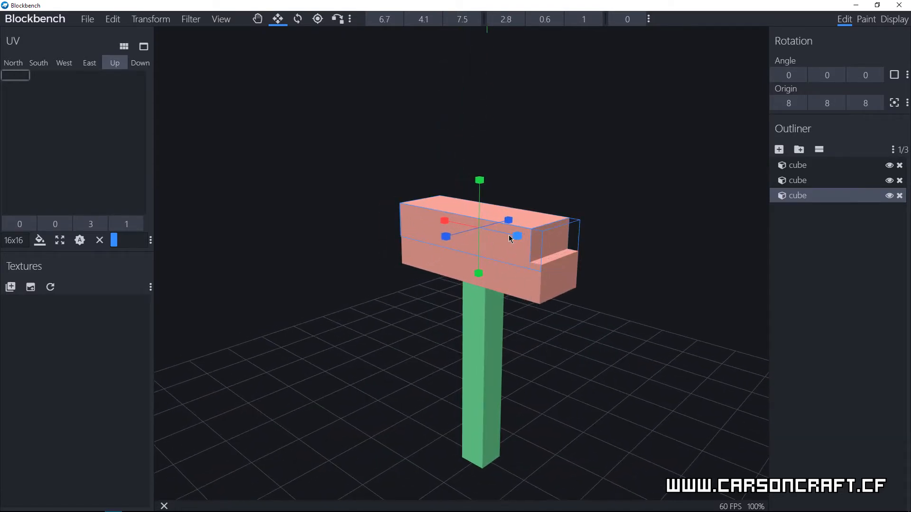
left_click_drag(450, 225, 459, 239)
left_click_drag(511, 222, 506, 223)
Step: Stretch the upper copy upward into a tall blade with size Y 8.1
left_click_drag(626, 299, 576, 290)
scroll(553, 283, "down", 10)
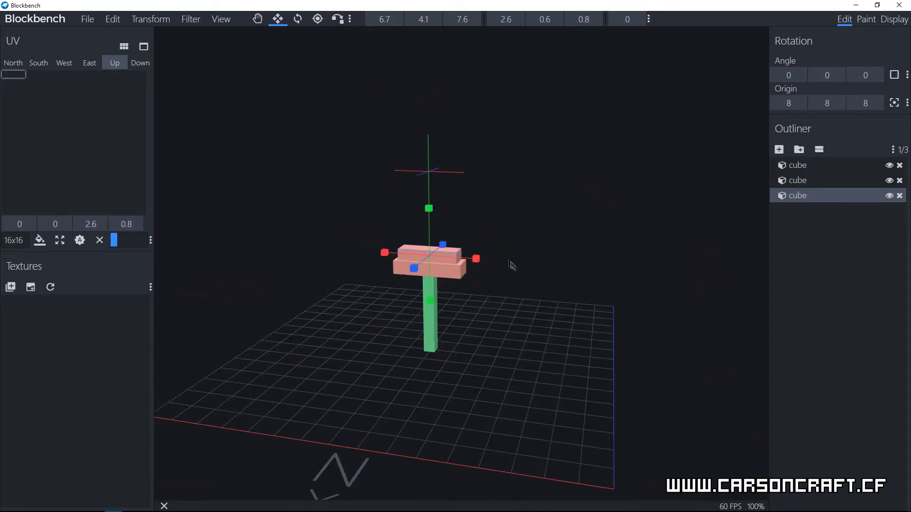
left_click_drag(494, 222, 495, 222)
right_click_drag(495, 222, 506, 313)
left_click_drag(445, 300, 455, 121)
right_click_drag(567, 335, 543, 317)
left_click_drag(543, 317, 522, 231)
left_click_drag(529, 167, 531, 168)
left_click(457, 192)
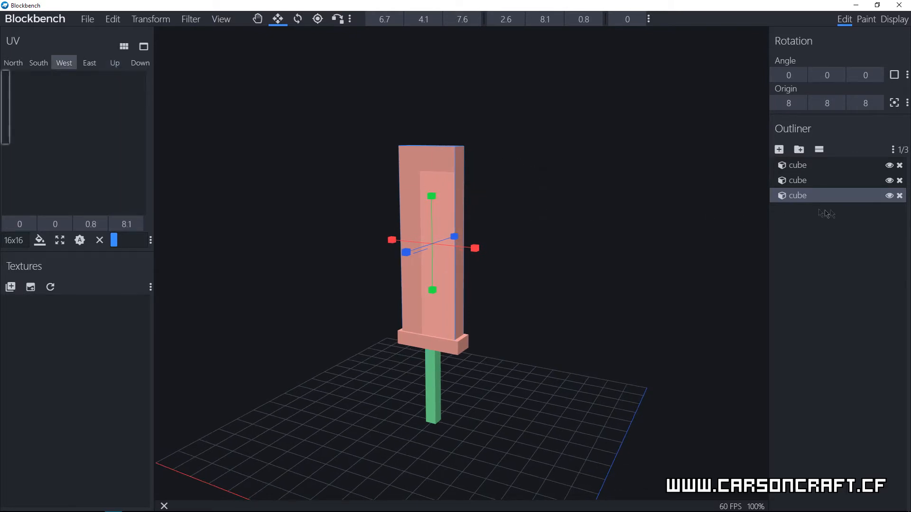
Step: Duplicate the tall blade block and shorten the copy from its lower end to size Y 1.2
left_click(827, 412)
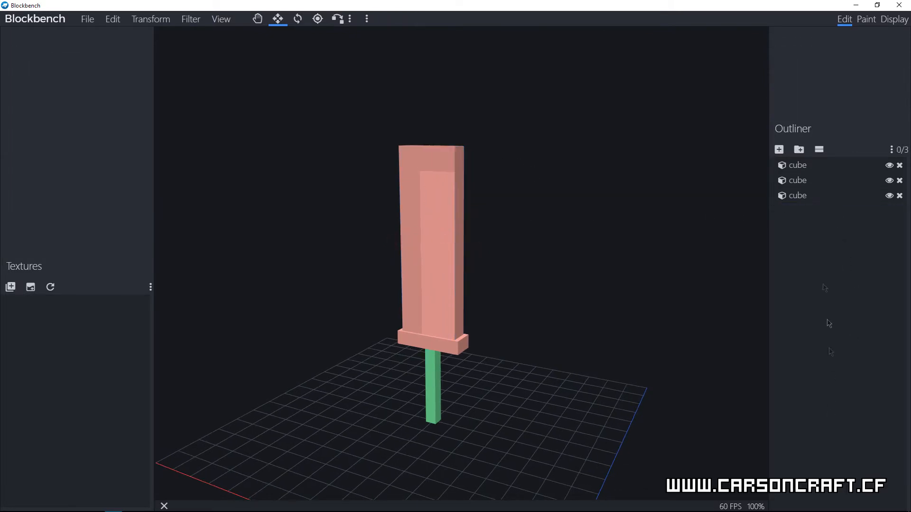
left_click(803, 197)
right_click(806, 200)
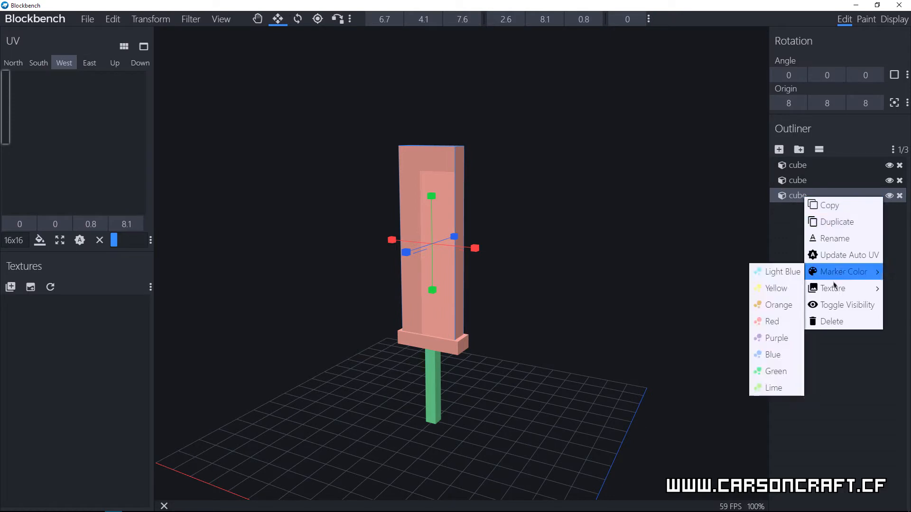
left_click(826, 222)
left_click_drag(437, 293, 436, 127)
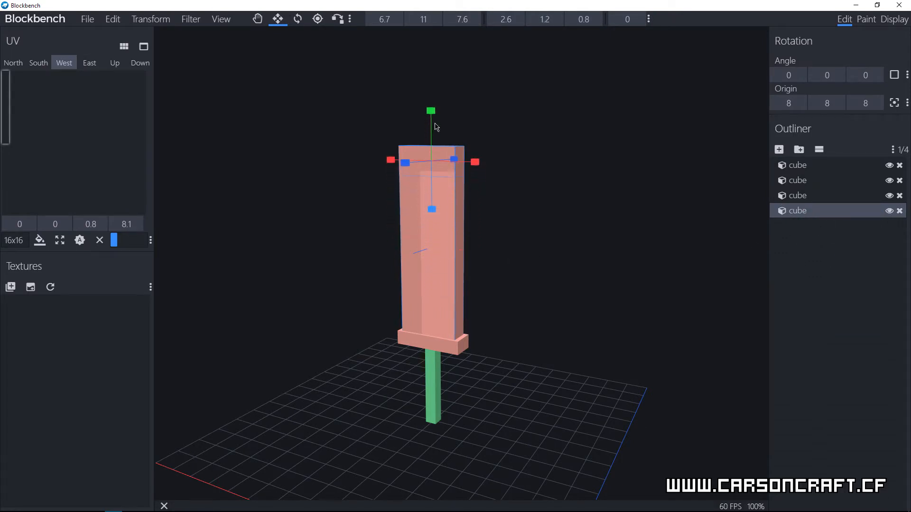
Step: Raise the short copy above the blade to Y 13.1 and extend it downward to size Y 2.6
key("v")
left_click_drag(429, 128, 437, 72)
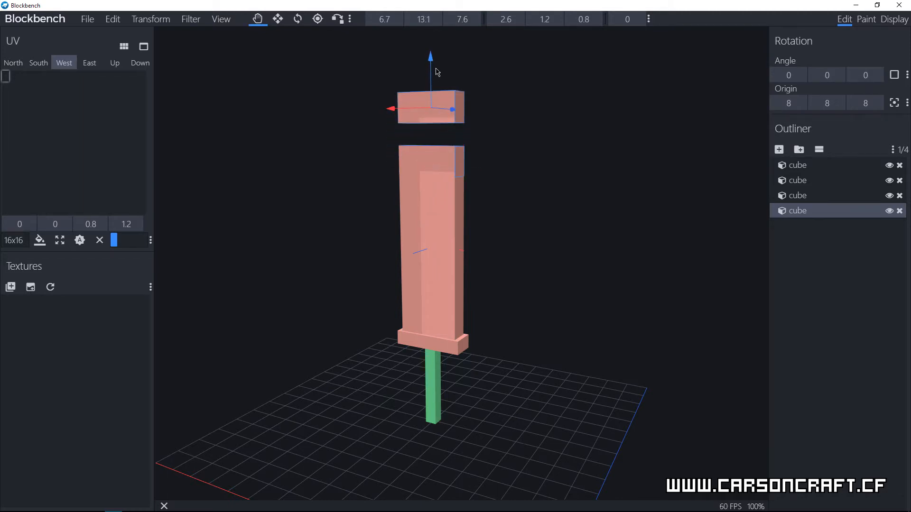
key("s")
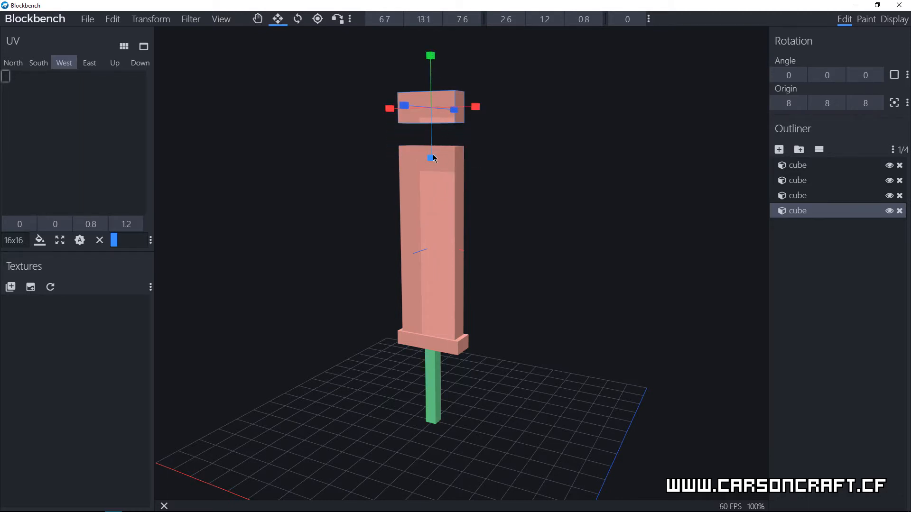
left_click_drag(432, 160, 425, 187)
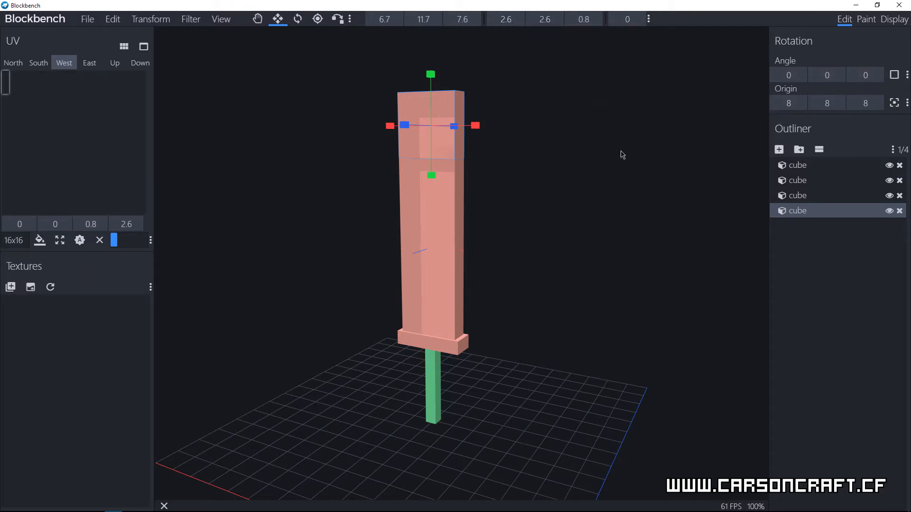
Step: Raise the tip block's rotation origin to Y 13.3 and recentre it on the block's geometry
key("v")
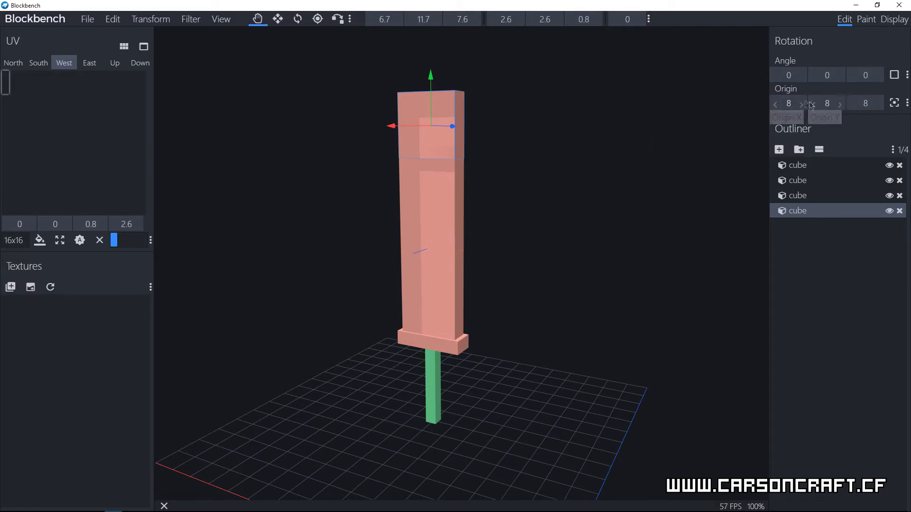
scroll(425, 249, "up", 4)
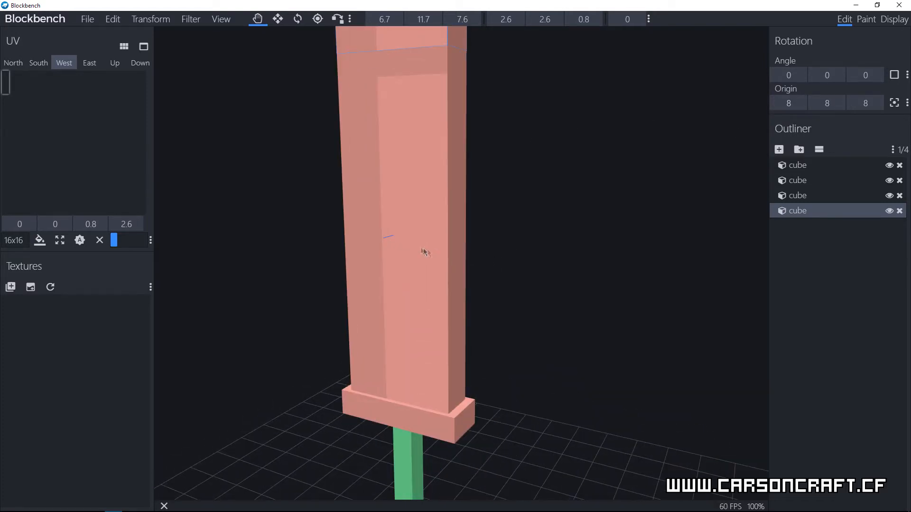
scroll(408, 240, "down", 4)
scroll(417, 247, "down", 6)
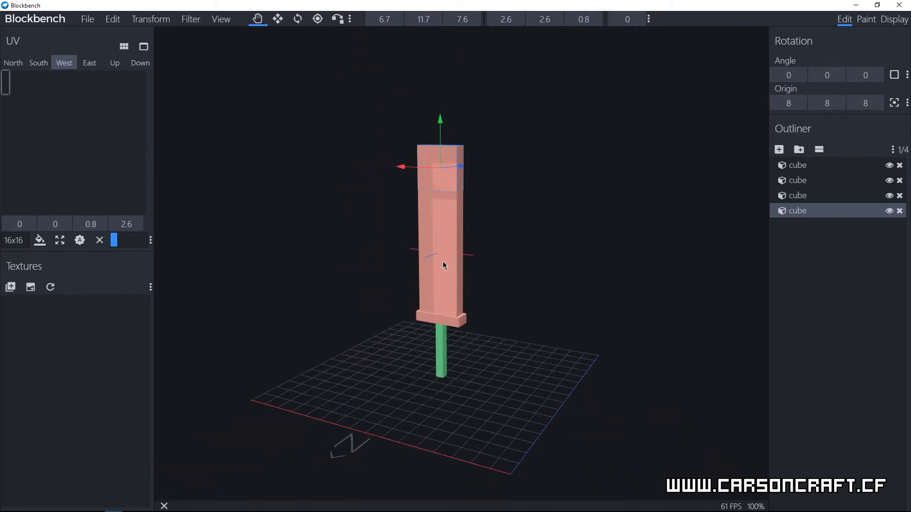
scroll(450, 261, "down", 3)
scroll(446, 261, "up", 6)
scroll(440, 260, "up", 1)
left_click(839, 104, "ctrl")
left_click(840, 105, "ctrl")
left_click(839, 104, "ctrl")
left_click(840, 105)
left_click(839, 105)
left_click(834, 105)
left_click(839, 107)
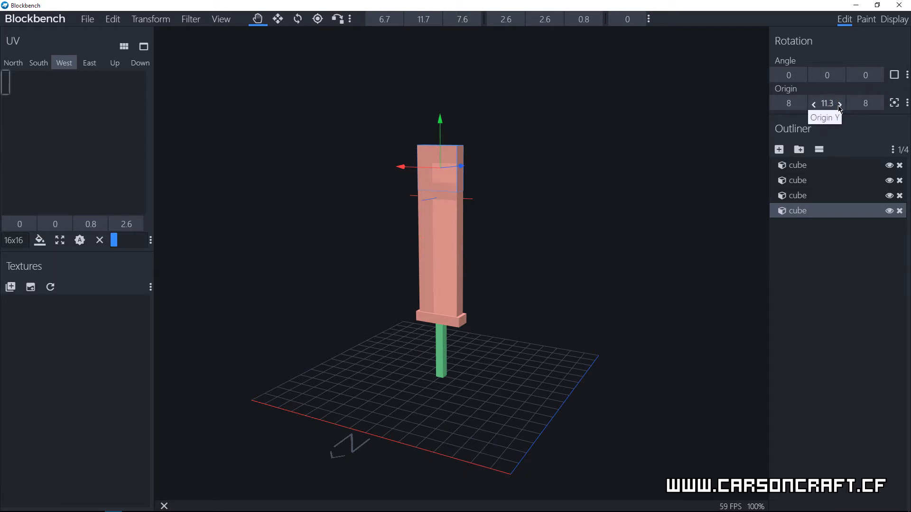
left_click(894, 105)
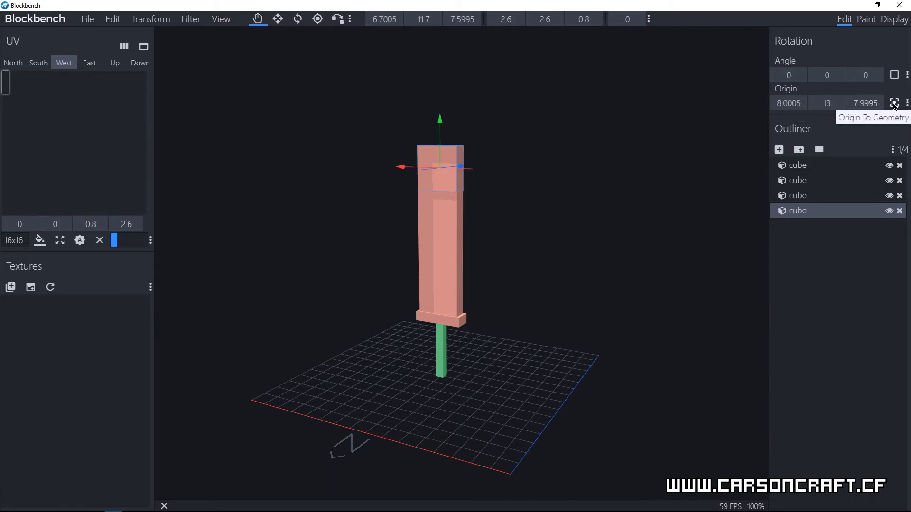
right_click_drag(582, 202, 602, 218)
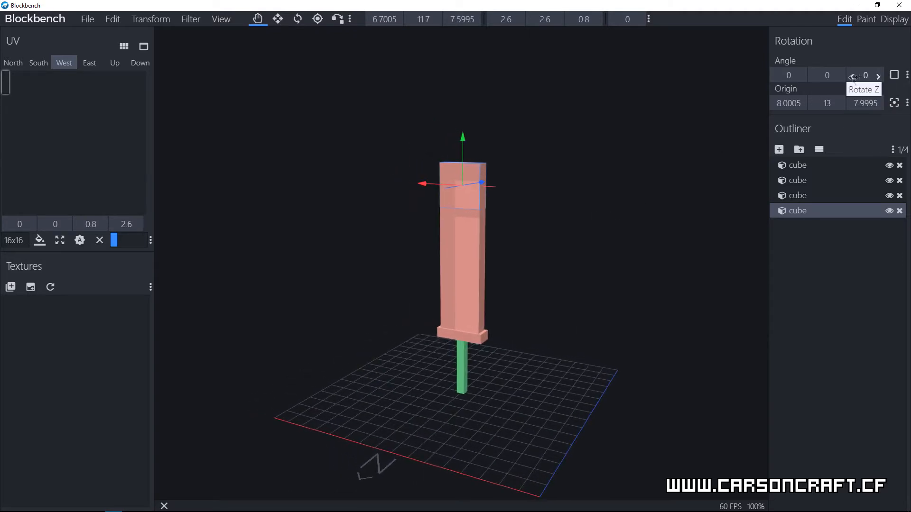
Step: Try rotating the tip block about the Y axis and return its Y angle to 0
left_click(839, 77)
left_click(838, 76)
left_click(839, 77)
left_click(838, 77)
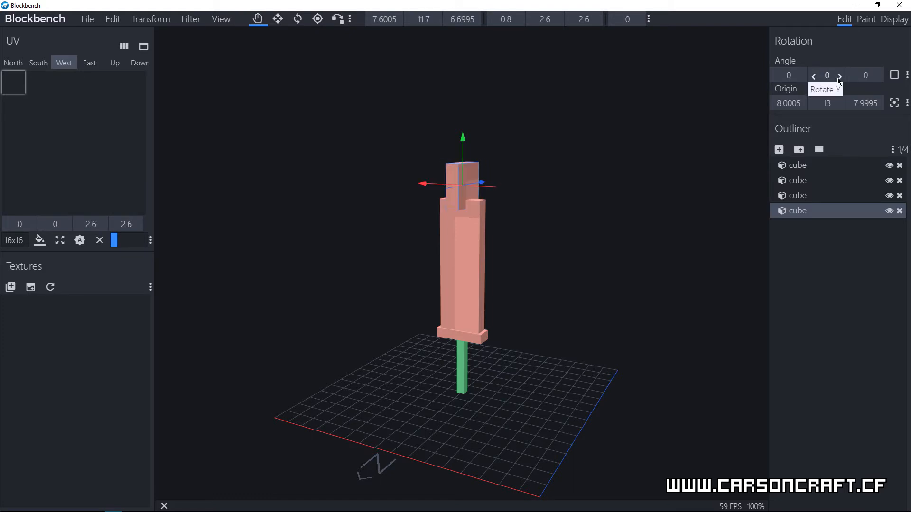
left_click(838, 79)
left_click(838, 79)
left_click(839, 78)
left_click(838, 78)
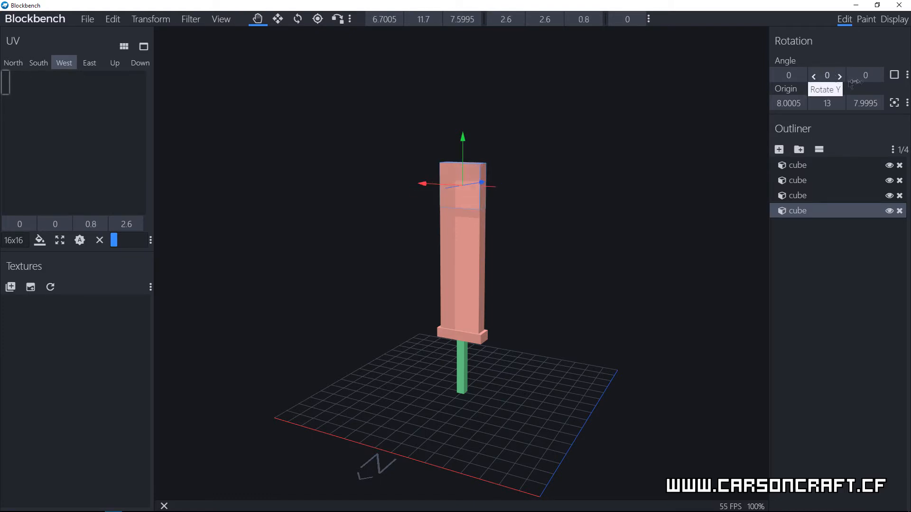
Step: Rotate the tip block 45 degrees about the Z axis to form a pointed blade end
left_click(879, 77)
left_click(878, 77)
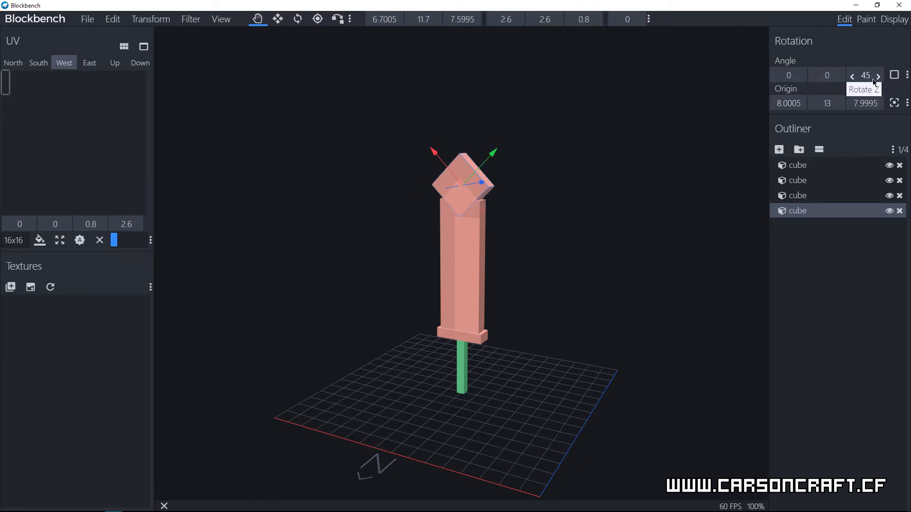
left_click(805, 81)
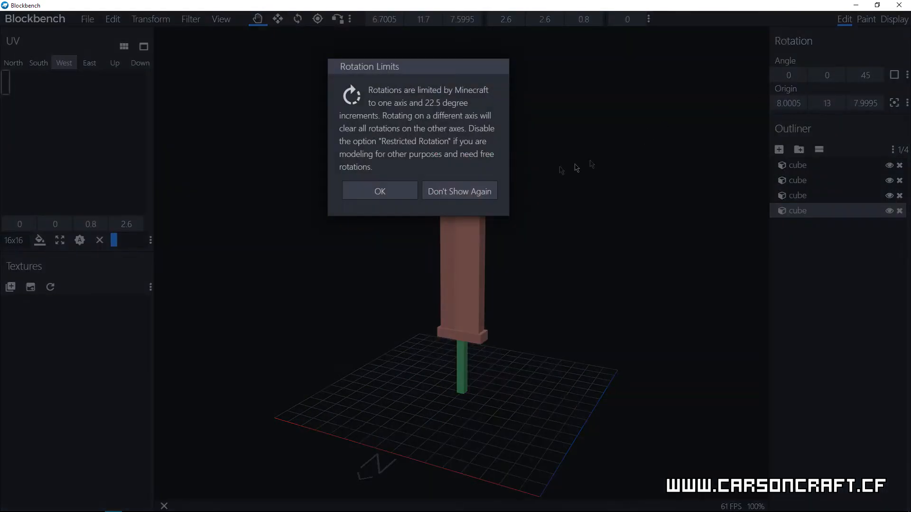
Step: Try rotating the tip block about the X axis and return its X angle to 0
left_click(394, 197)
left_click_drag(874, 79, 859, 80)
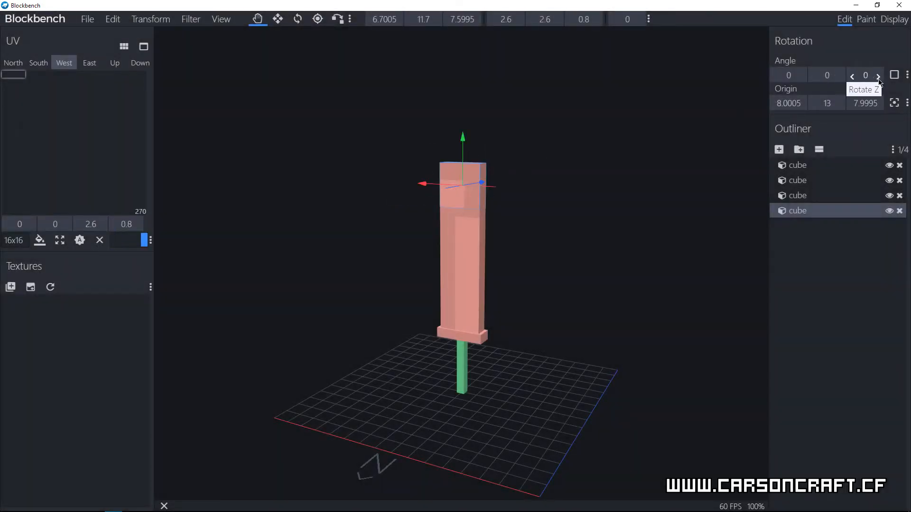
left_click(801, 76)
left_click(801, 77)
left_click(778, 77)
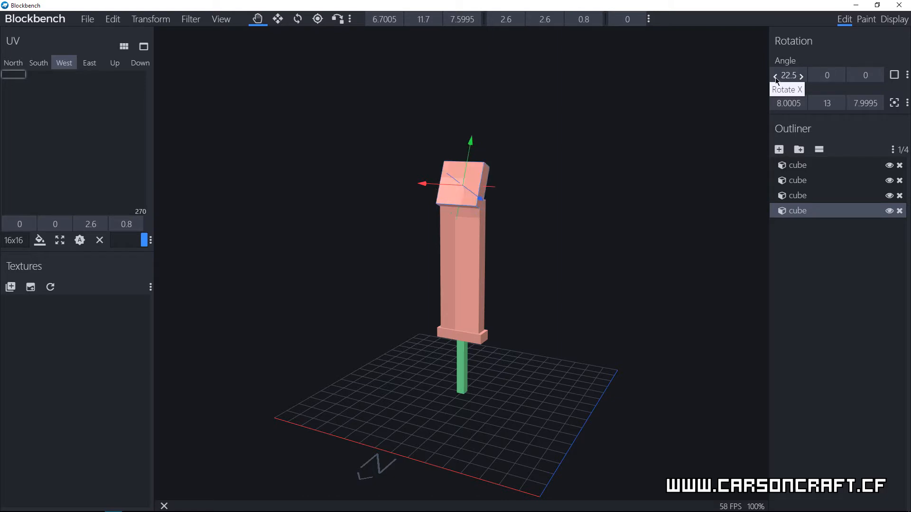
left_click(777, 77)
Step: Rotate the tip block to 45 degrees about the Z axis
left_click(879, 77)
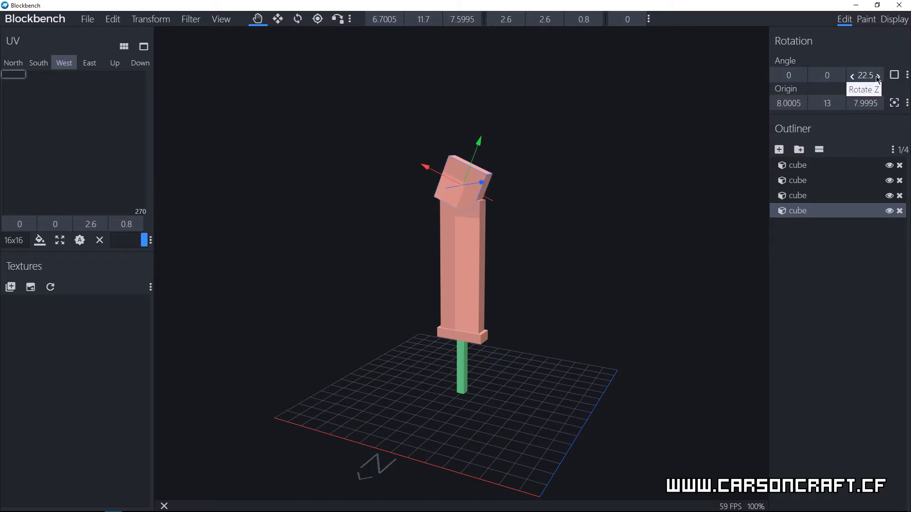
left_click(878, 77)
scroll(490, 150, "up", 6)
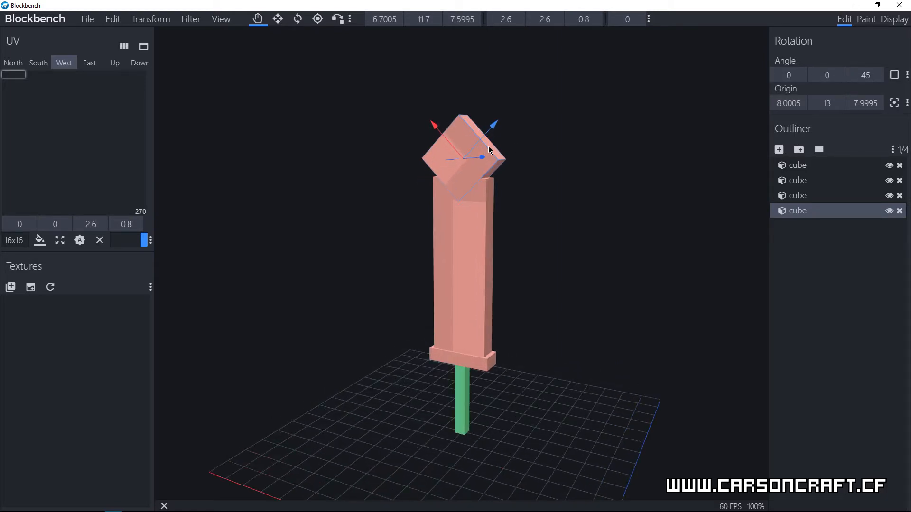
right_click_drag(539, 201, 600, 264)
left_click_drag(600, 265, 541, 187)
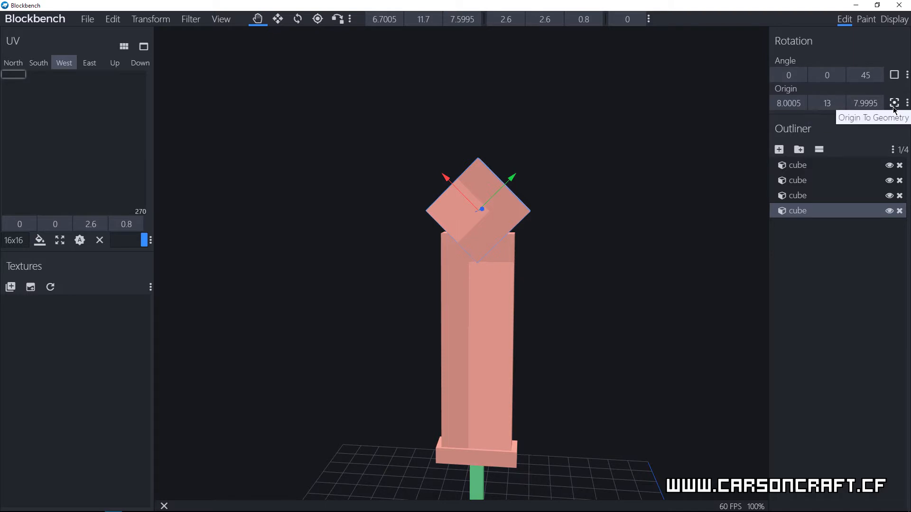
Step: Set the tip block's rotation origin to 8 on both X and Z
left_click(858, 103)
type("8")
left_click(787, 103)
type("8")
key("Return")
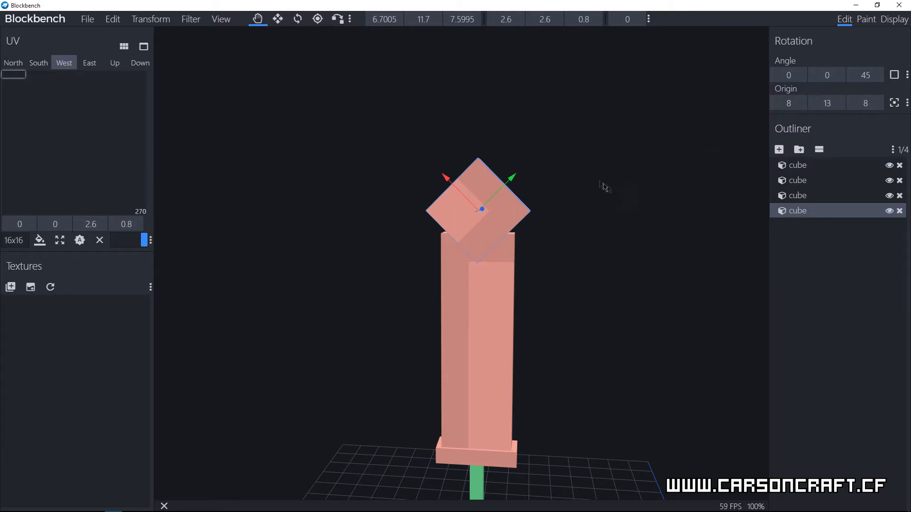
Step: Shrink the tip block to 2 by 2 in X and Y and shift it toward the blade's upper end
left_click(493, 20, "ctrl")
left_click(493, 21, "ctrl")
left_click(493, 21, "ctrl")
left_click(532, 22, "ctrl")
left_click(532, 21, "ctrl")
left_click(532, 21, "ctrl")
left_click(492, 21, "ctrl")
left_click(492, 21, "ctrl")
left_click(492, 21, "ctrl")
triple_click(531, 21, "ctrl")
left_click_drag(451, 194, 456, 201, "ctrl")
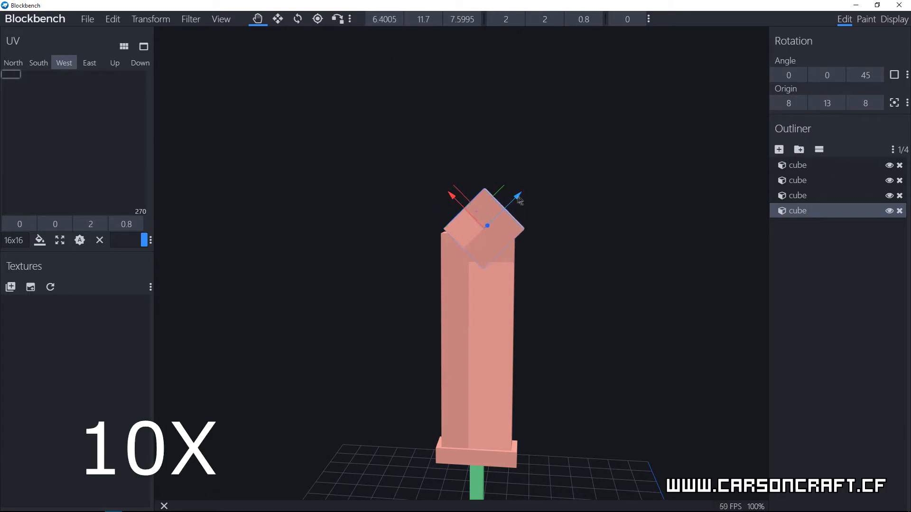
Step: Reduce the tip block's X and Y size to 1.85 and nudge it over the blade's upper edge
left_click(493, 21, "ctrl")
left_click(532, 21, "ctrl")
left_click(532, 22, "ctrl")
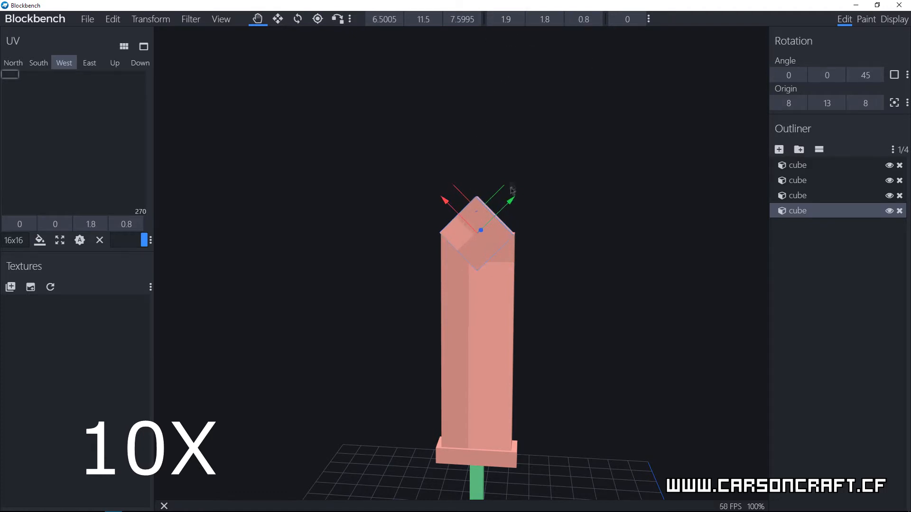
left_click(492, 21, "ctrl")
left_click_drag(459, 207, 457, 206, "ctrl")
left_click(543, 19)
type("1.85")
left_click(505, 20)
type("1.85")
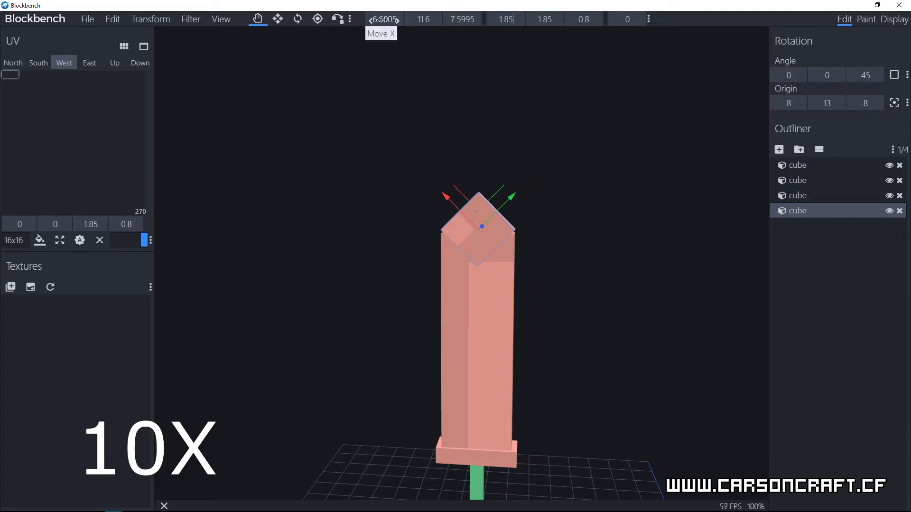
Step: Set the tip block's position to X 6.5 and Z 7.5
left_click(385, 20)
type("6.5")
key("BackSpace")
type("5")
left_click(468, 20)
type("7.5")
Step: Align the tip block with the blade at position Z 7.6 and Y 11.5
left_click_drag(560, 159, 387, 302)
left_click(520, 293)
left_click(515, 237)
left_click(476, 22)
left_click_drag(469, 21, 446, 24)
type("7.5")
key("BackSpace")
type("6")
left_click_drag(549, 320, 681, 306)
left_click(424, 20)
type("11.5")
left_click_drag(587, 376, 607, 354)
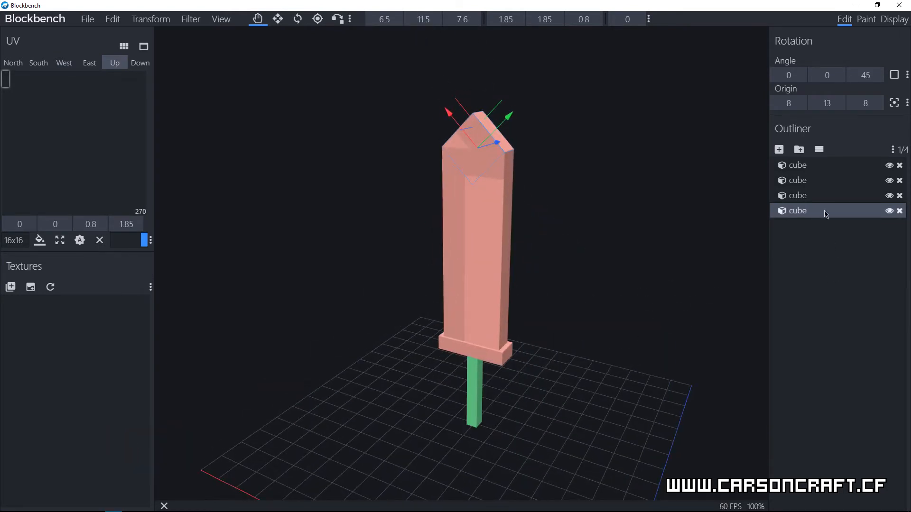
left_click(792, 195)
mouse_move(676, 346)
left_mouse_down()
mouse_move(659, 317)
mouse_move(564, 336)
mouse_move(674, 353)
mouse_move(657, 356)
mouse_move(667, 351)
left_mouse_up()
left_click_drag(613, 386, 578, 371)
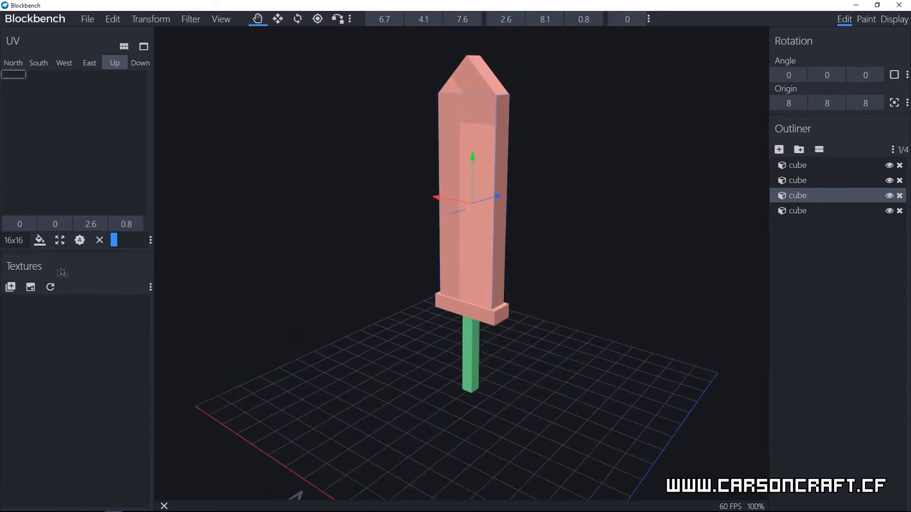
left_click(872, 22)
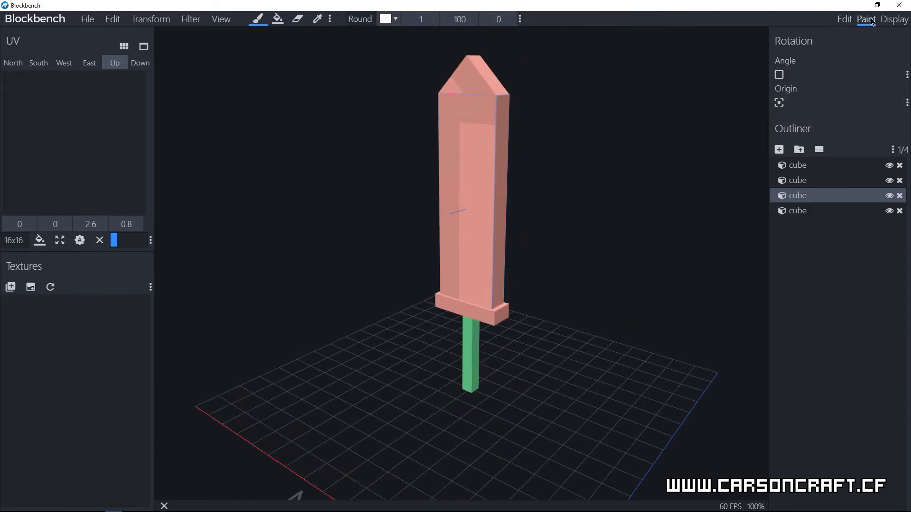
left_click(845, 20)
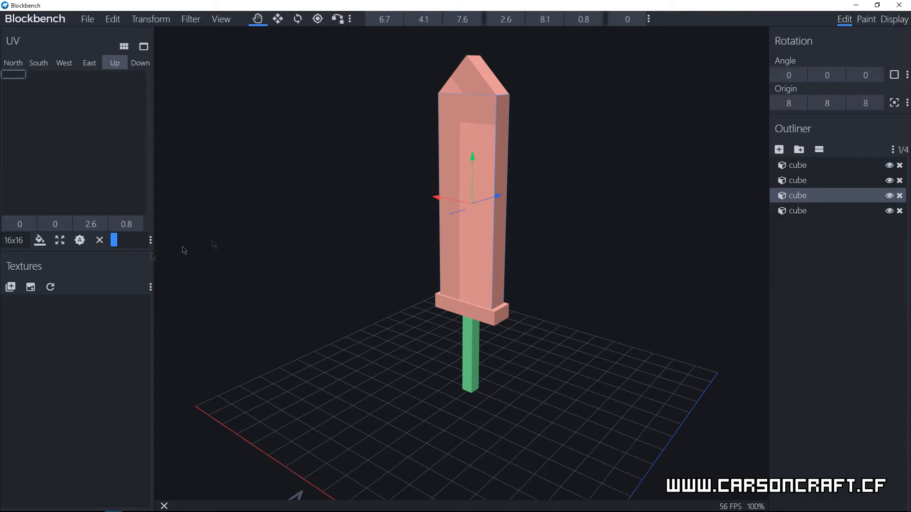
Step: Import the iron_block.png texture from the Minecraft block textures folder, searching for "iron"
left_click(10, 288)
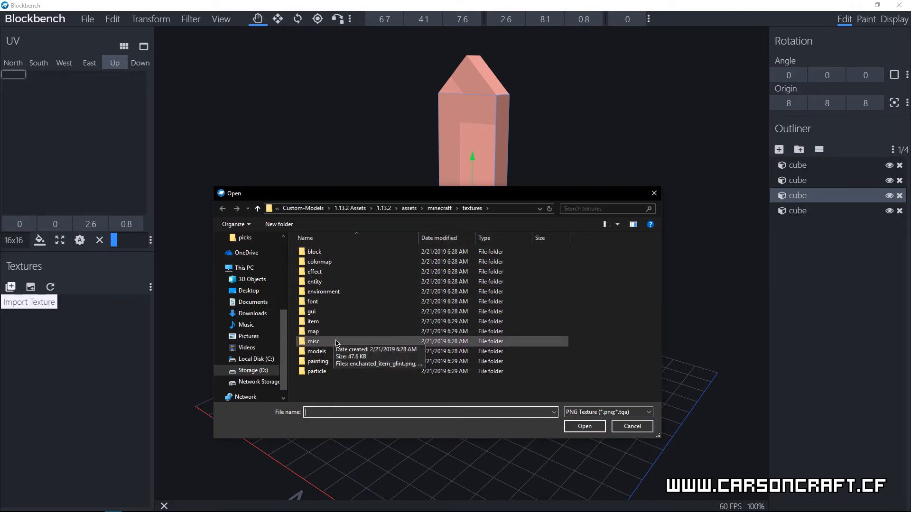
double_click(341, 252)
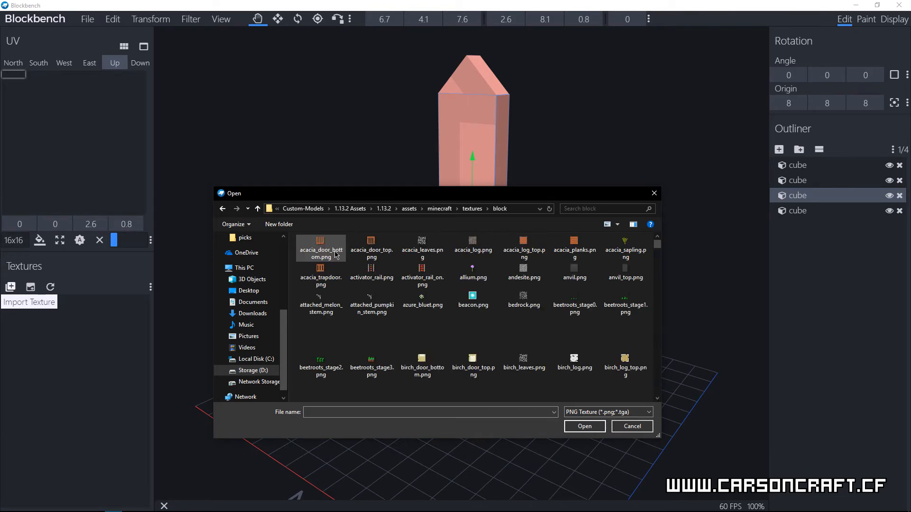
scroll(662, 249, "down", 3)
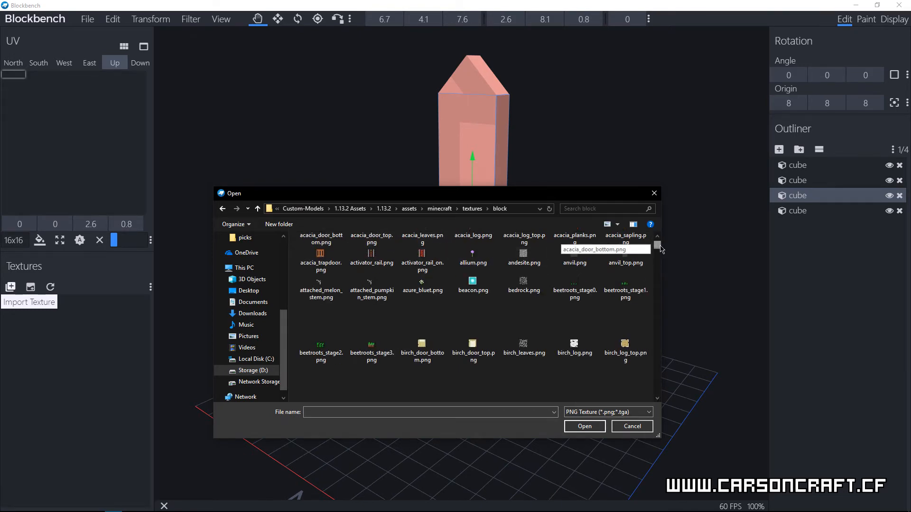
scroll(662, 248, "up", 3)
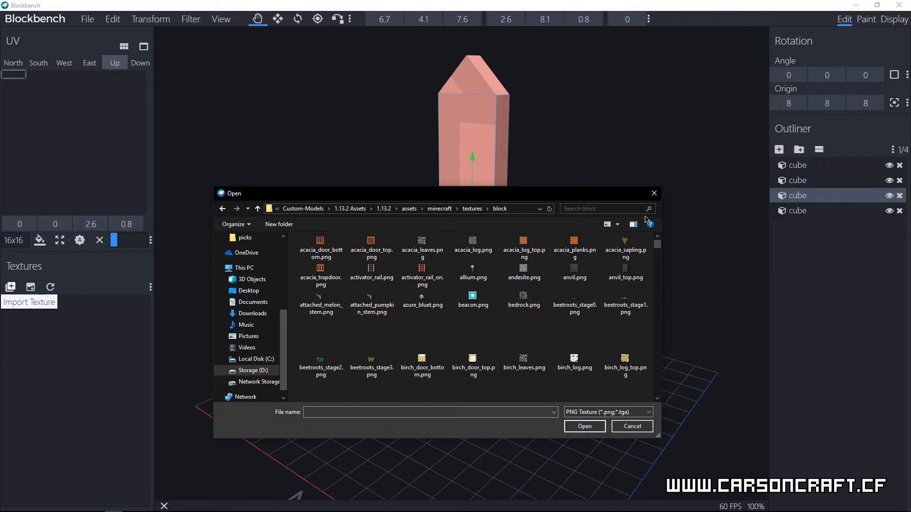
left_click(594, 209)
type("iron")
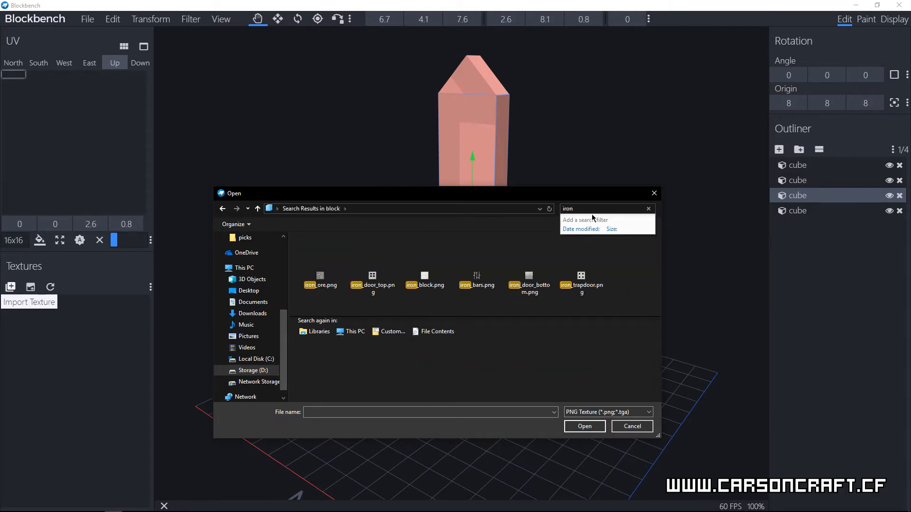
left_click(433, 284)
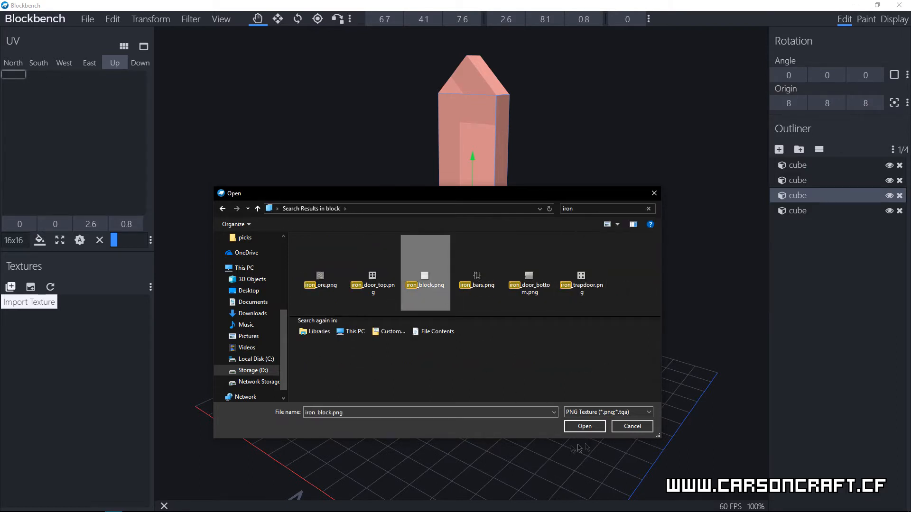
left_click(588, 427)
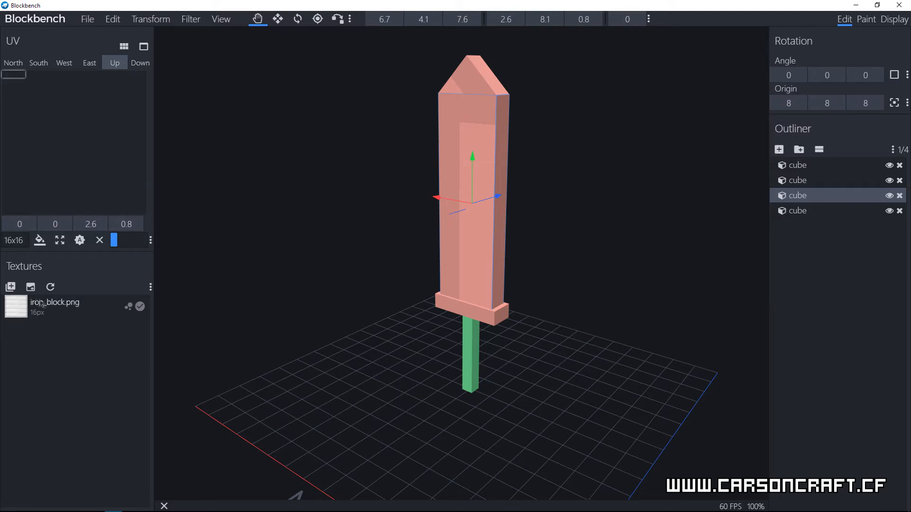
Step: Import the obsidian.png texture from the block textures folder, searching for "obsi"
left_click(10, 286)
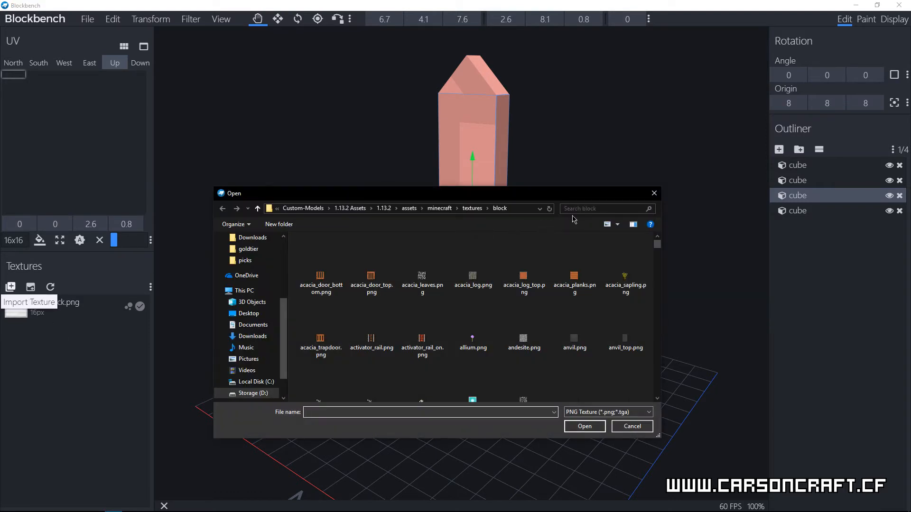
left_click(585, 210)
type("obsi")
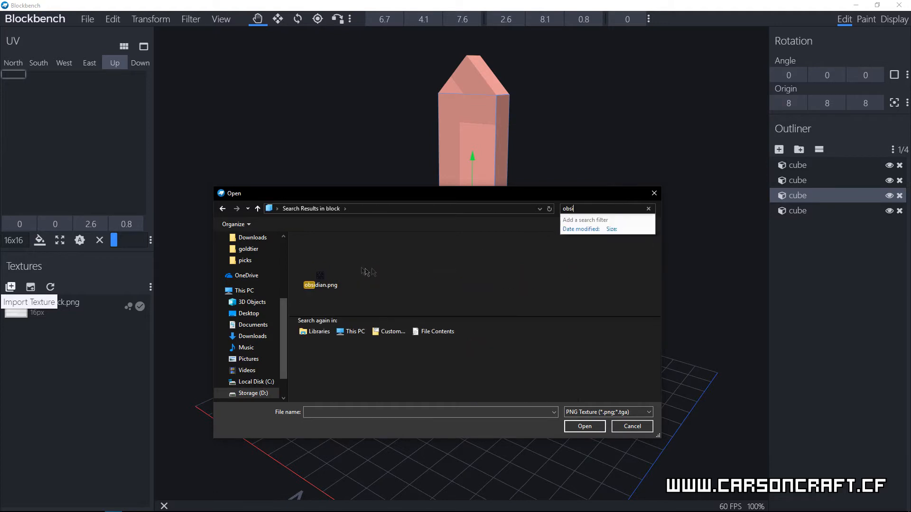
left_click(322, 274)
left_click(586, 429)
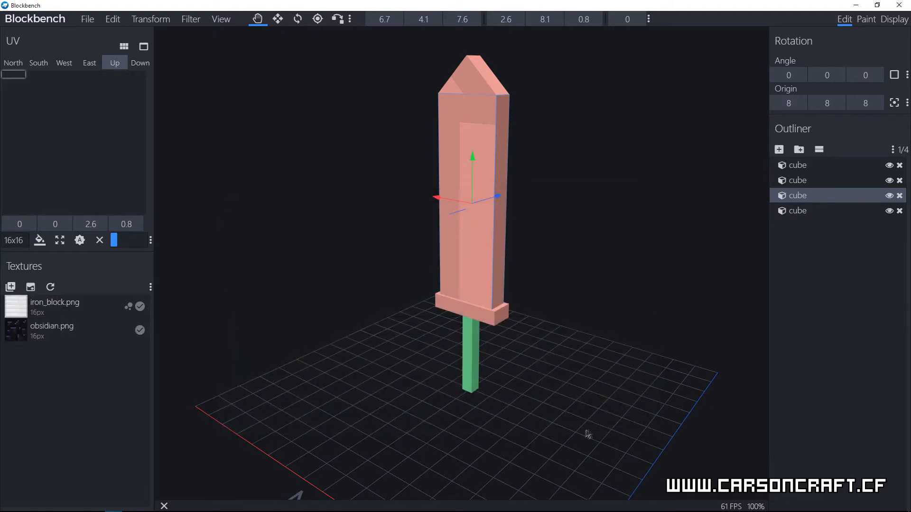
Step: Import the stripped_dark_oak_log.png texture from the block textures folder, searching for "log"
mouse_move(534, 386)
left_mouse_down()
mouse_move(519, 326)
mouse_move(522, 337)
left_mouse_up()
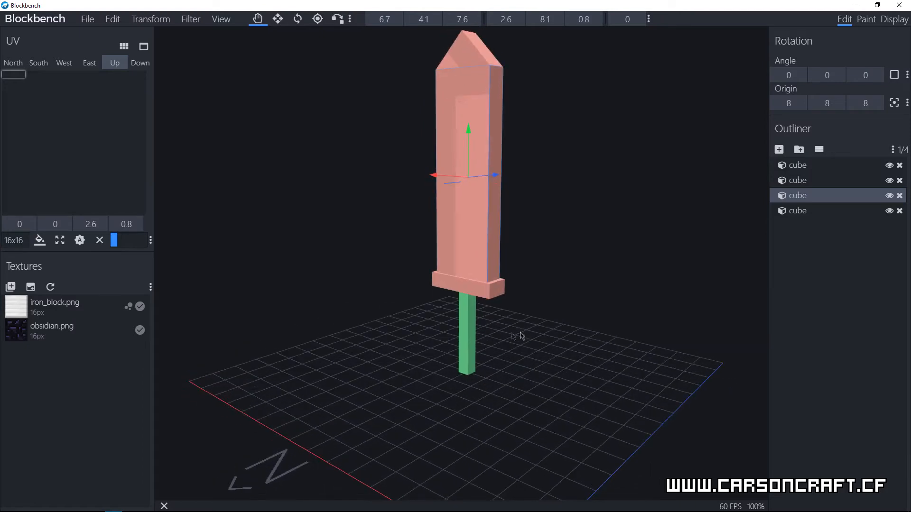
left_click(10, 287)
left_click(612, 209)
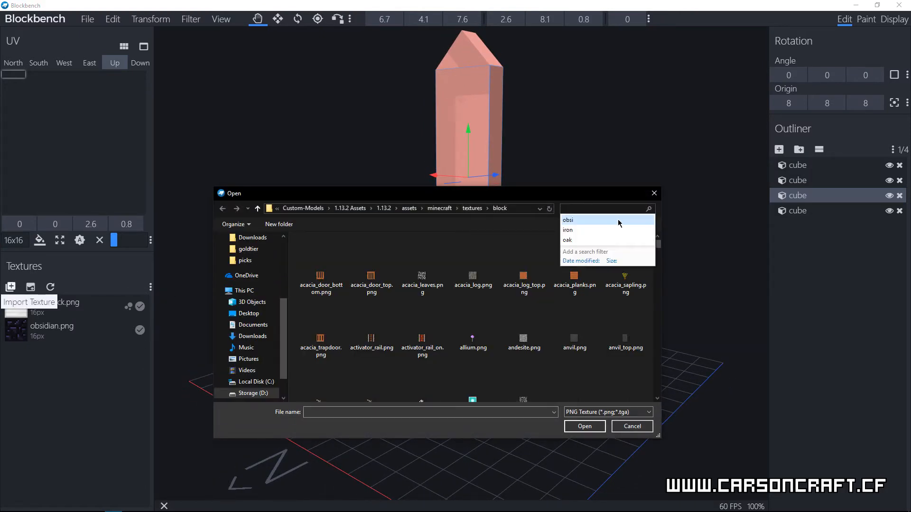
type("l")
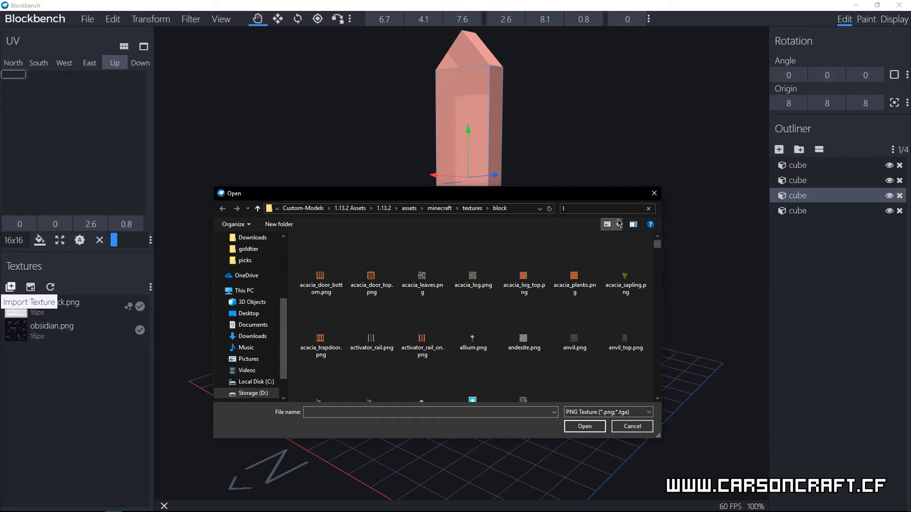
type("og")
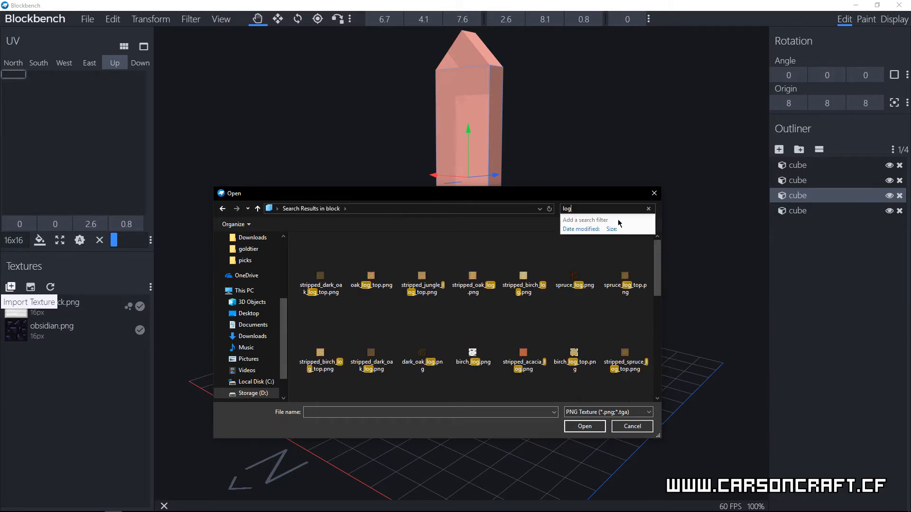
scroll(539, 371, "down", 1)
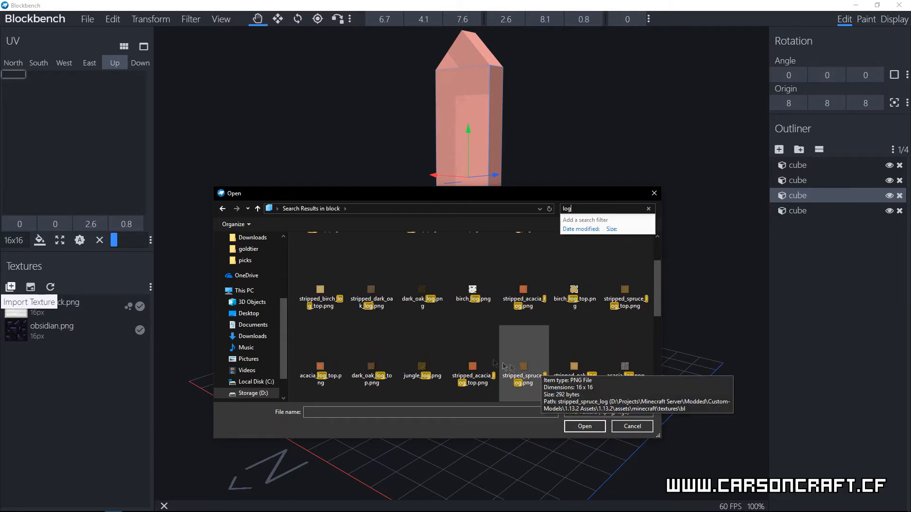
left_click(381, 306)
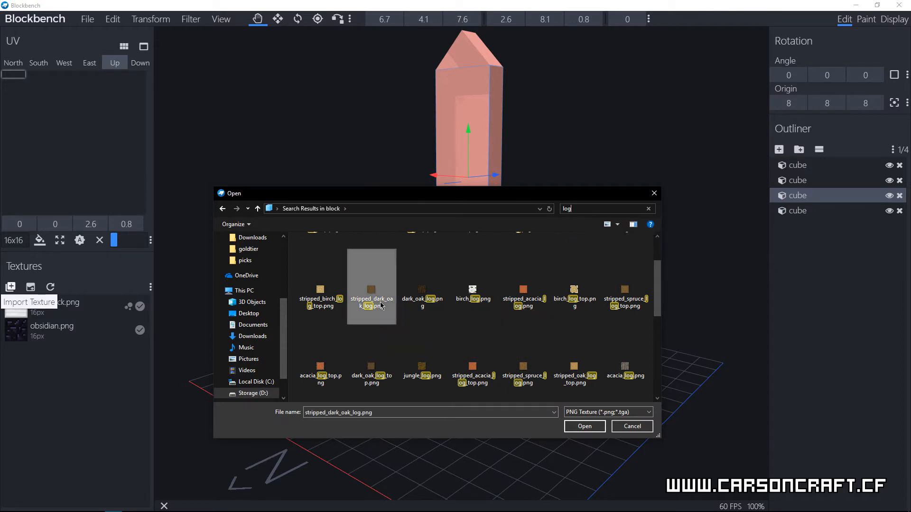
left_click(597, 432)
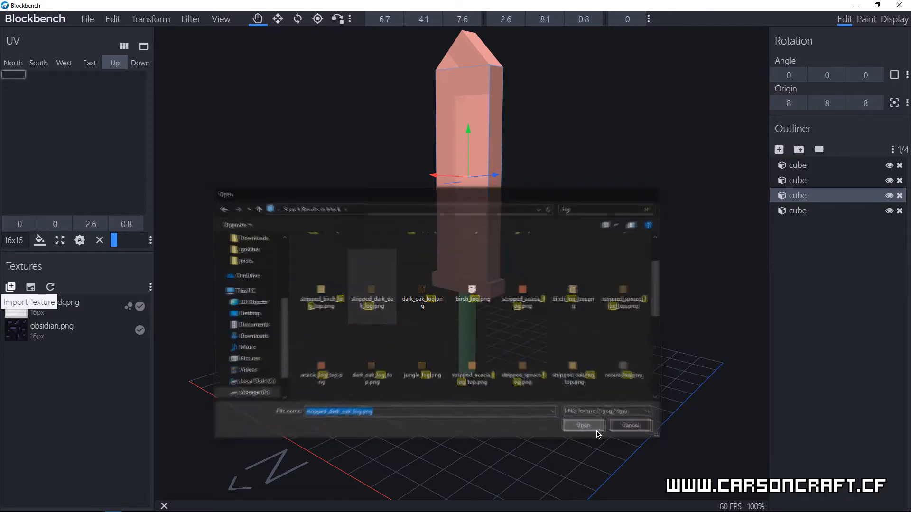
Step: Apply the stripped_dark_oak_log.png texture to the handle's north face and select the handle cube
right_click_drag(517, 353, 515, 365)
left_click_drag(47, 361, 468, 333)
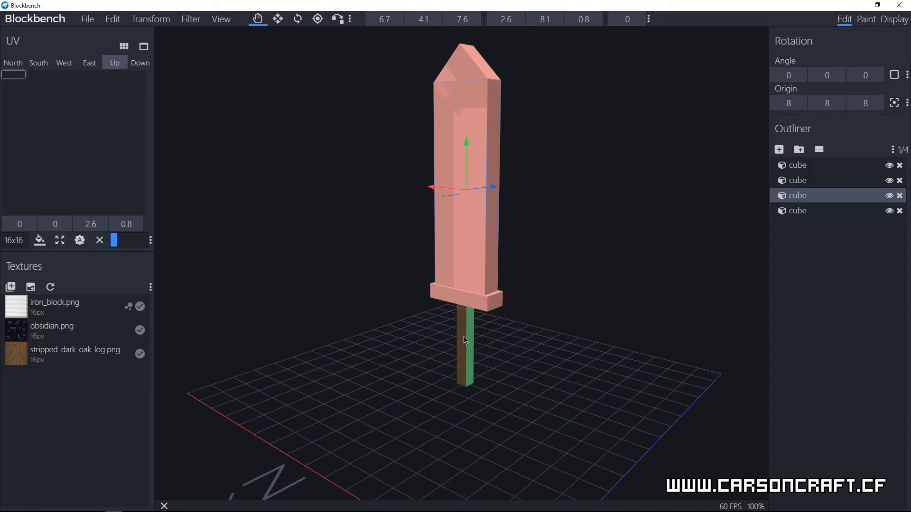
left_click(465, 340)
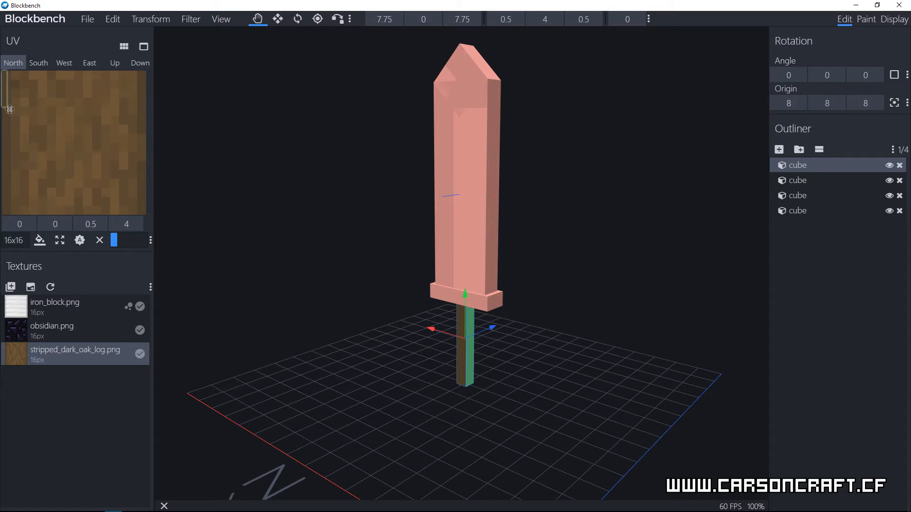
Step: Enlarge the UV area of the handle's north face to 11.5 wide by 11 high
left_click_drag(7, 108, 60, 169)
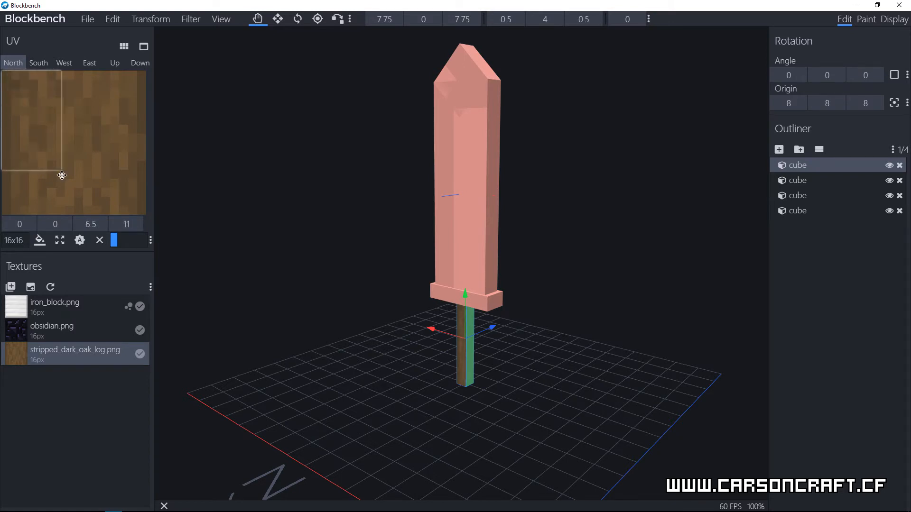
left_click(104, 226)
left_click(104, 226)
left_click(105, 227)
left_click(103, 226)
left_click(103, 226)
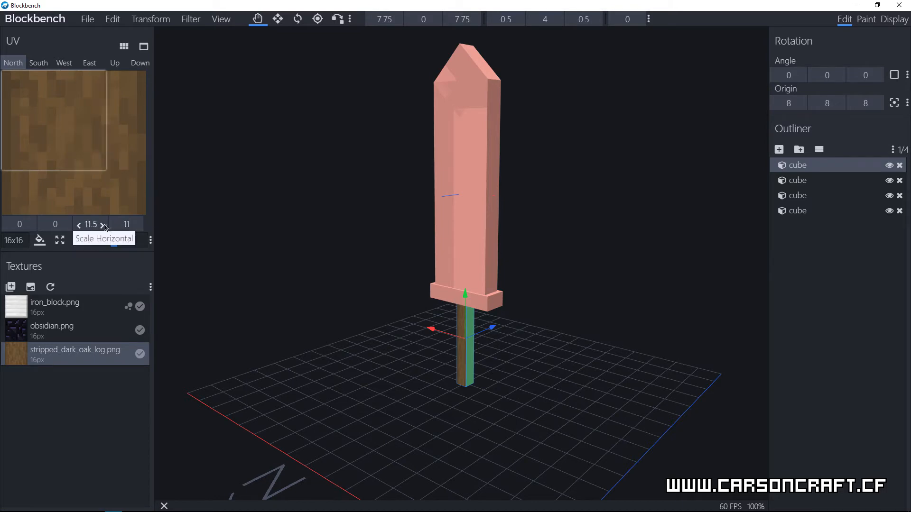
scroll(472, 424, "up", 6)
left_click_drag(609, 477, 545, 219)
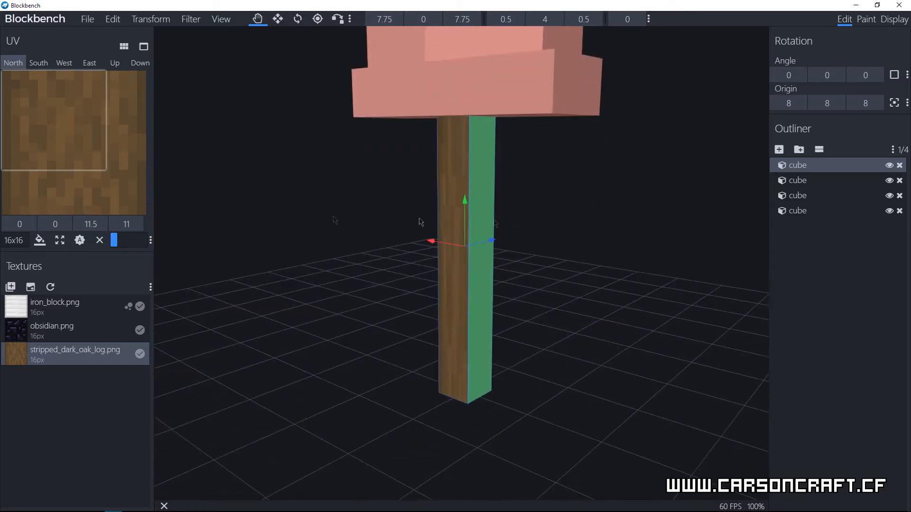
Step: Resize the handle's north-face UV area to 5.5 wide by 16 high at position 4, 0 and apply it to all faces
left_click_drag(90, 172, 91, 217)
left_click_drag(101, 181, 72, 183)
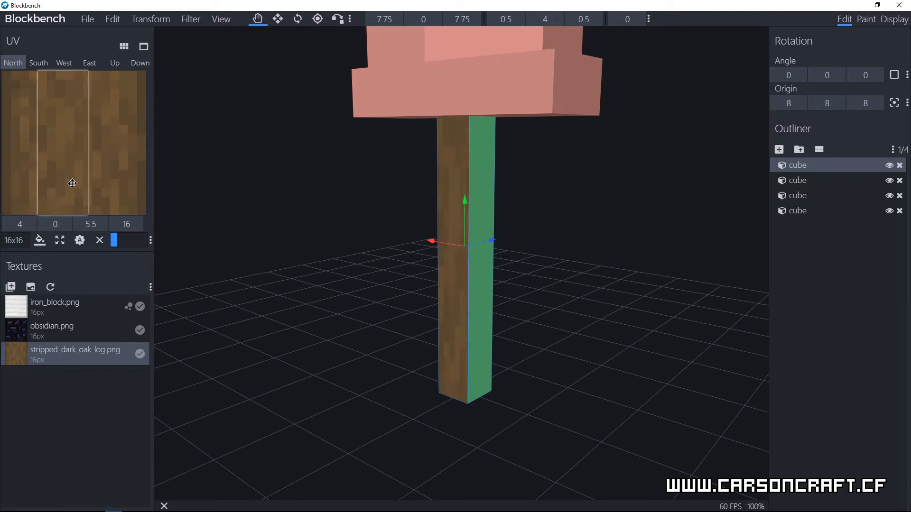
left_click(480, 327)
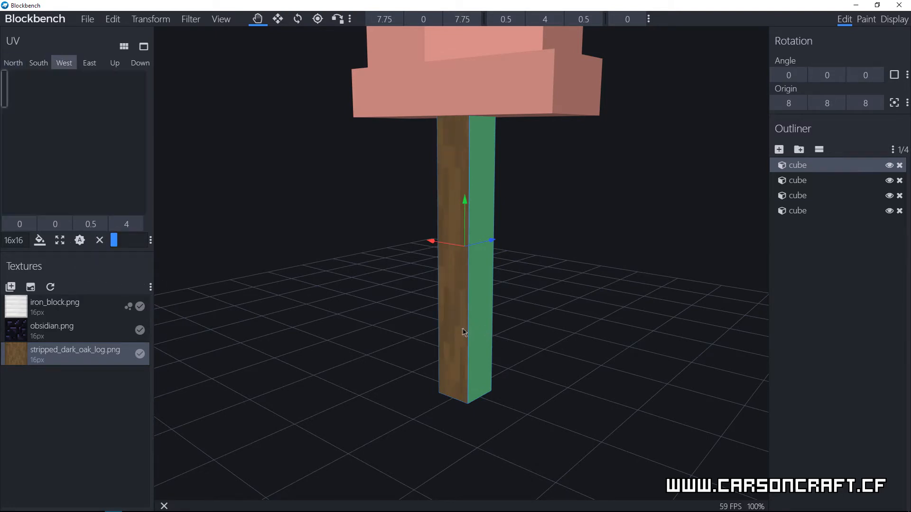
left_click(459, 328)
left_click(59, 63)
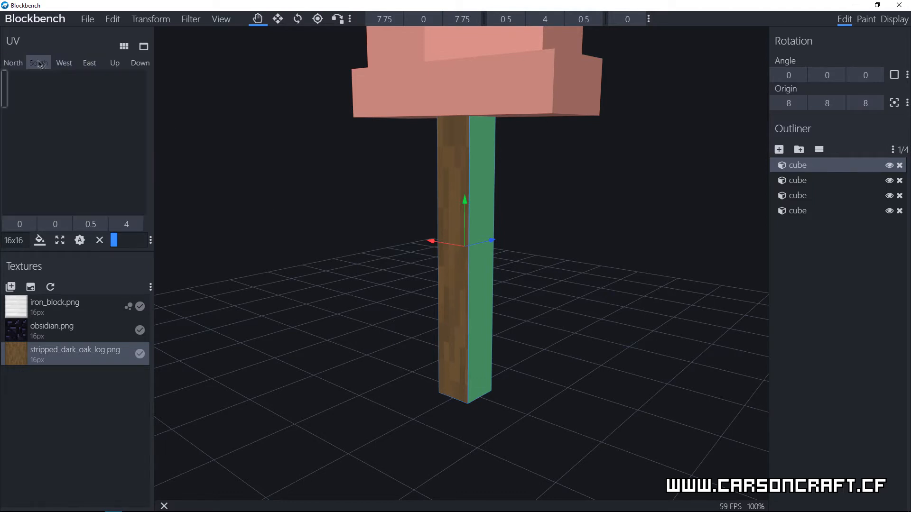
left_click(13, 63)
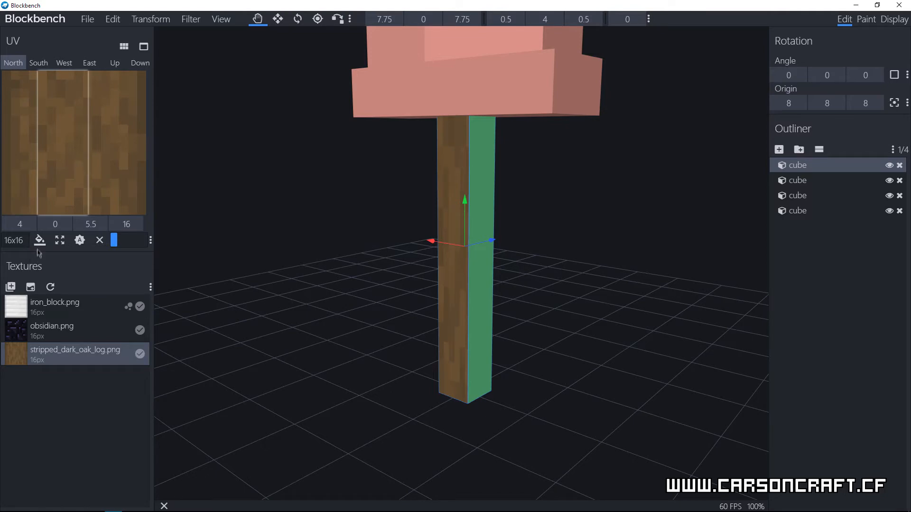
left_click(39, 240)
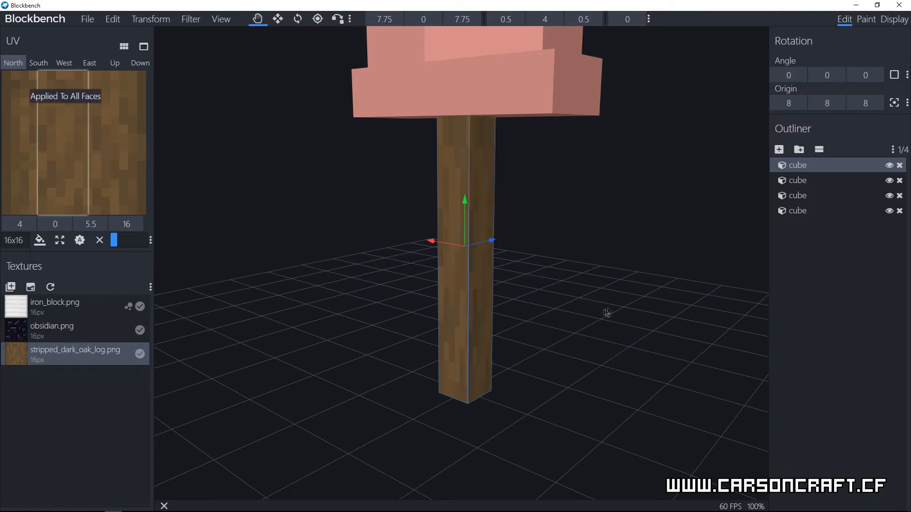
Step: Apply the iron_block.png texture to the guard's south face and select the guard cube
right_click_drag(607, 313, 561, 304)
left_click_drag(482, 304, 515, 295)
scroll(514, 295, "down", 6)
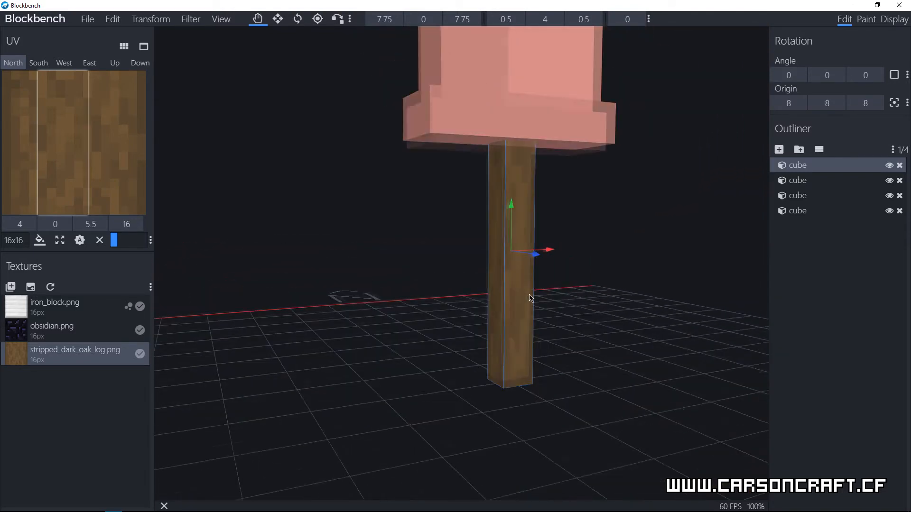
left_click_drag(570, 234, 563, 399)
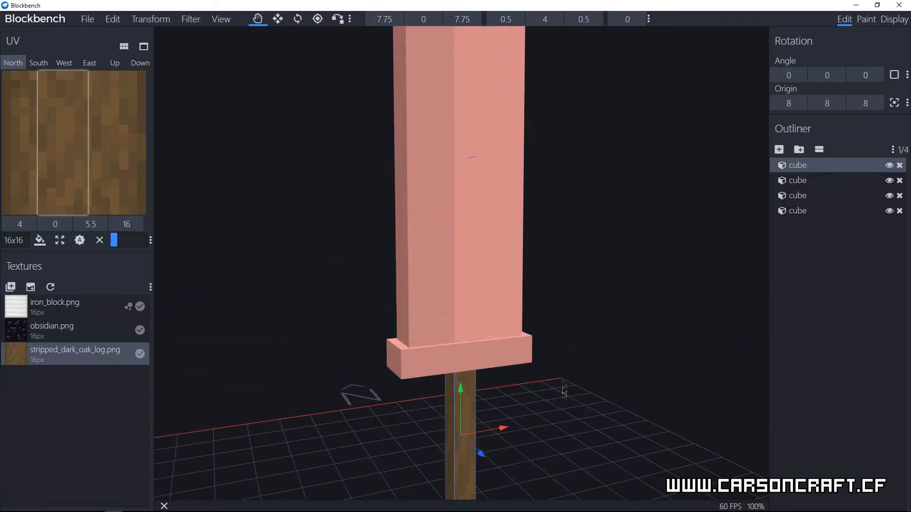
left_click_drag(71, 305, 421, 360)
left_click(439, 357)
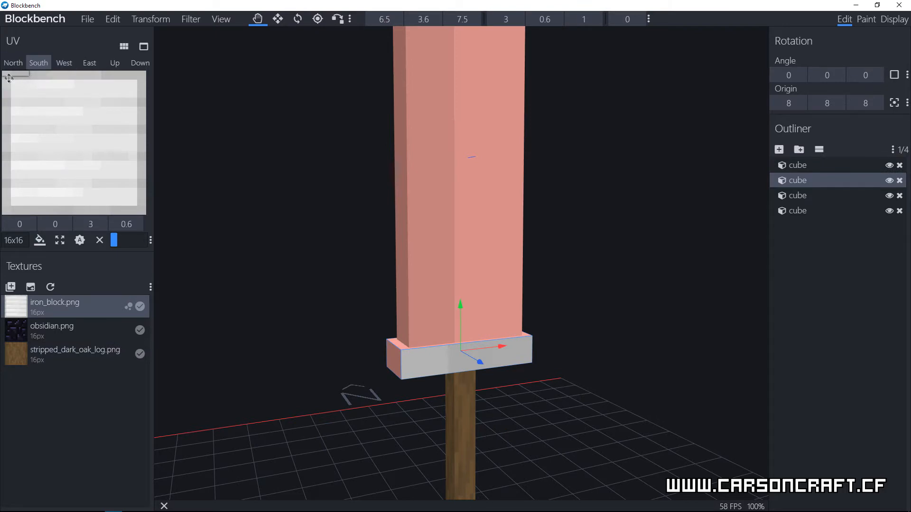
Step: Enlarge the guard's south-face UV area to 16 wide by 15.599 high and apply it to all faces
left_click_drag(28, 75, 146, 210)
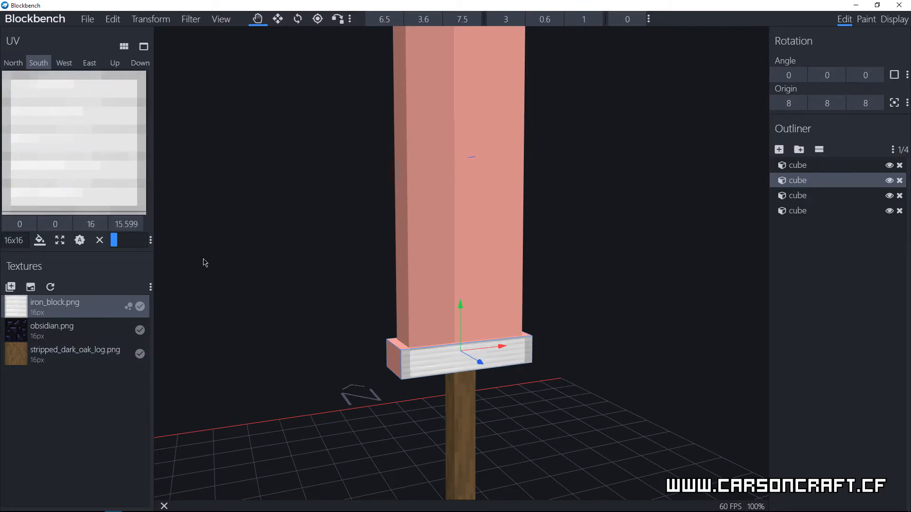
left_click(59, 240)
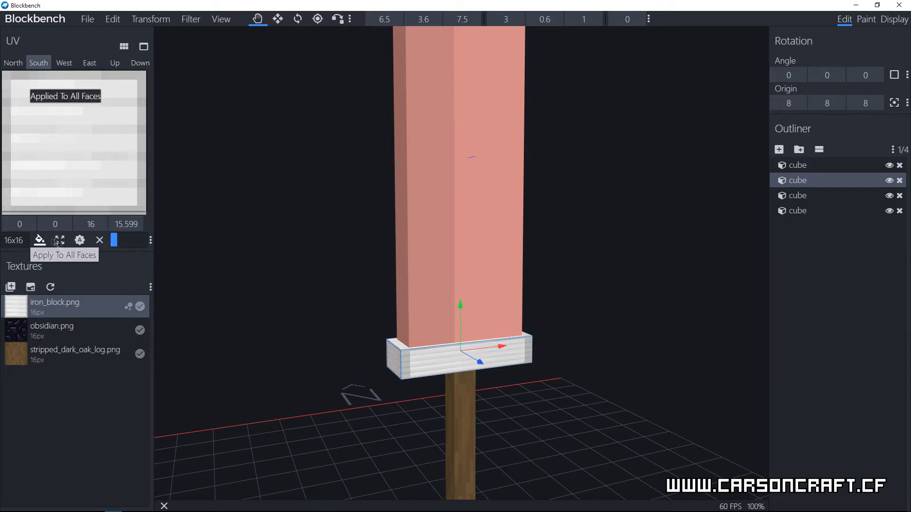
left_click_drag(314, 402, 622, 370)
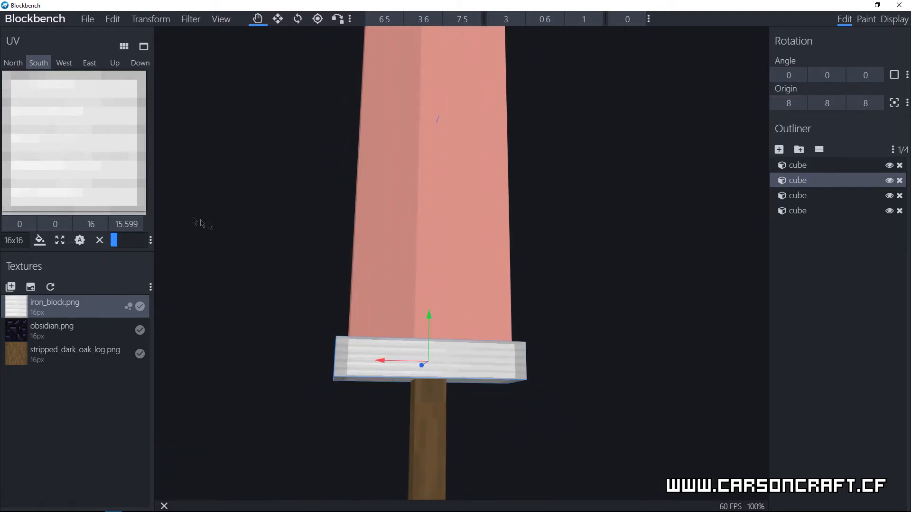
Step: Set the guard's south-face UV area to 14 by 14 at position 1, 1 and apply it to all faces
left_click(127, 224)
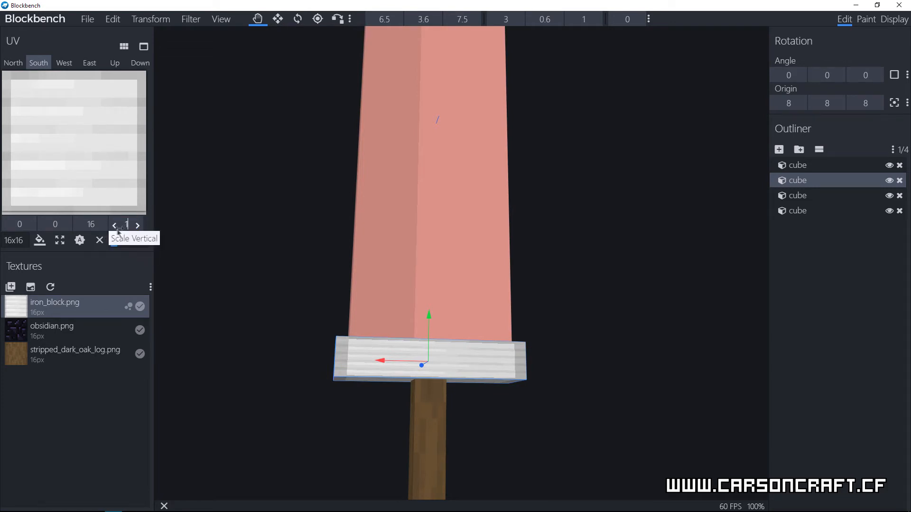
type("1414")
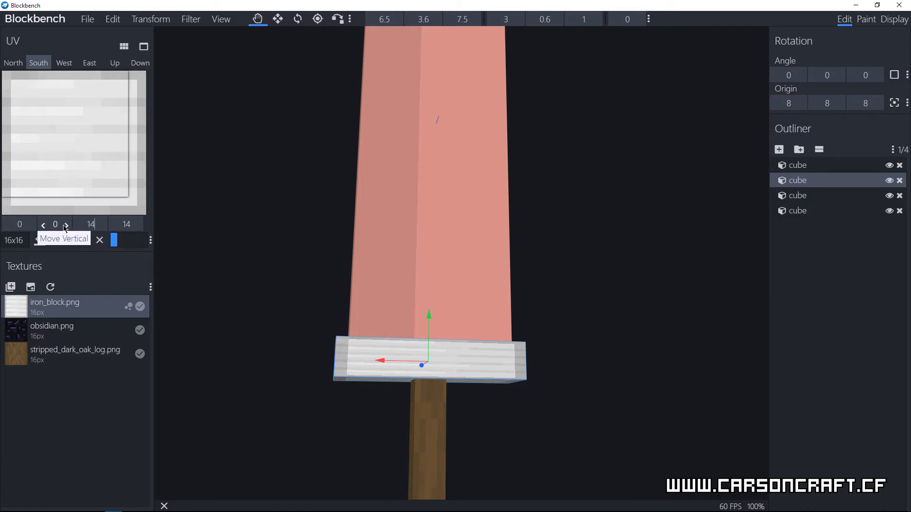
left_click(67, 226)
left_click(32, 225)
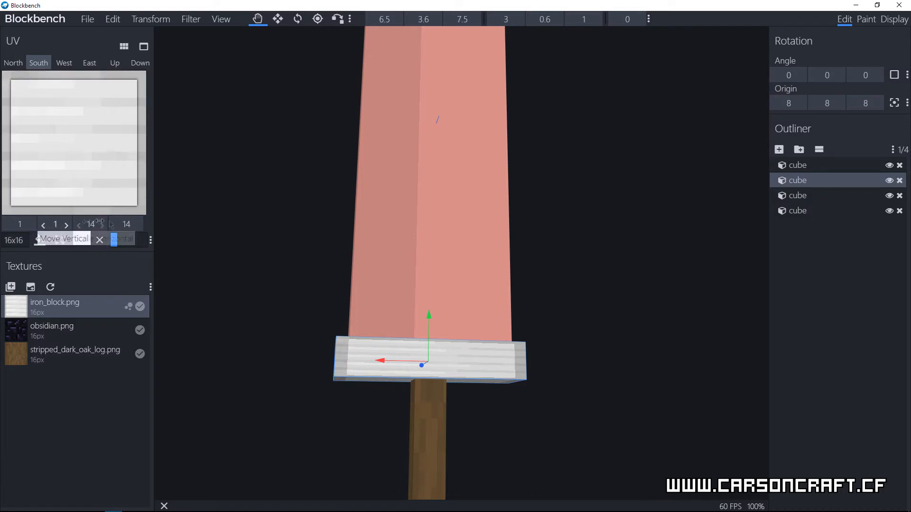
left_click(40, 240)
Step: Try a 90-degree UV rotation on all faces of the guard and revert it to the unrotated mapping
mouse_move(392, 400)
left_mouse_down()
mouse_move(505, 444)
mouse_move(495, 422)
mouse_move(412, 433)
mouse_move(254, 431)
mouse_move(460, 427)
left_mouse_up()
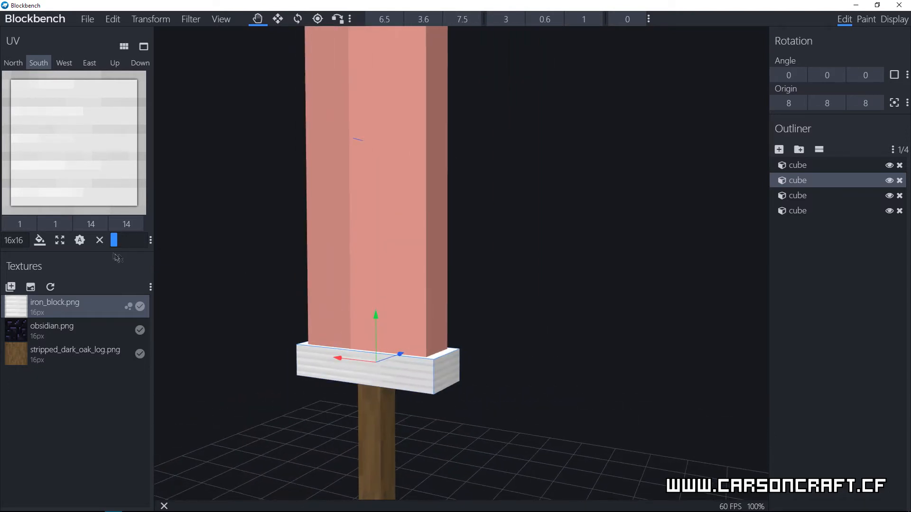
left_click_drag(113, 239, 123, 241)
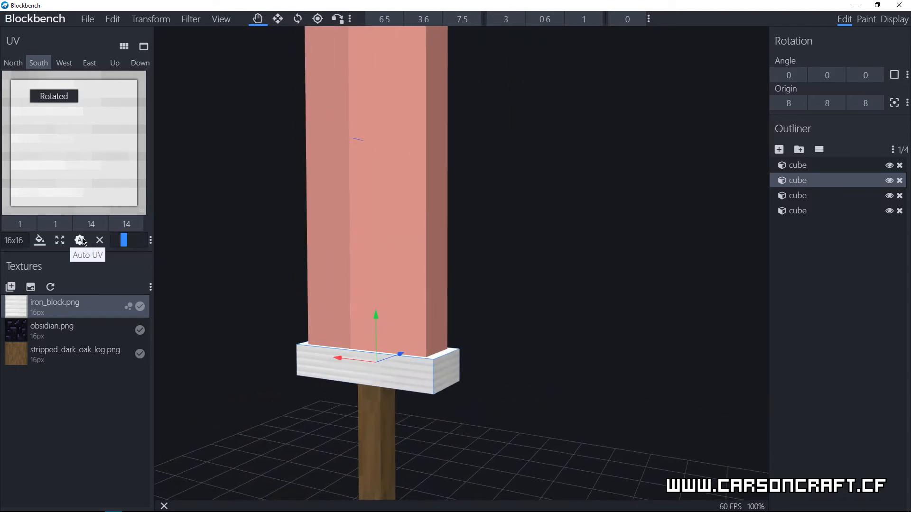
left_click(40, 240)
left_click_drag(493, 429, 404, 415)
left_click(114, 240)
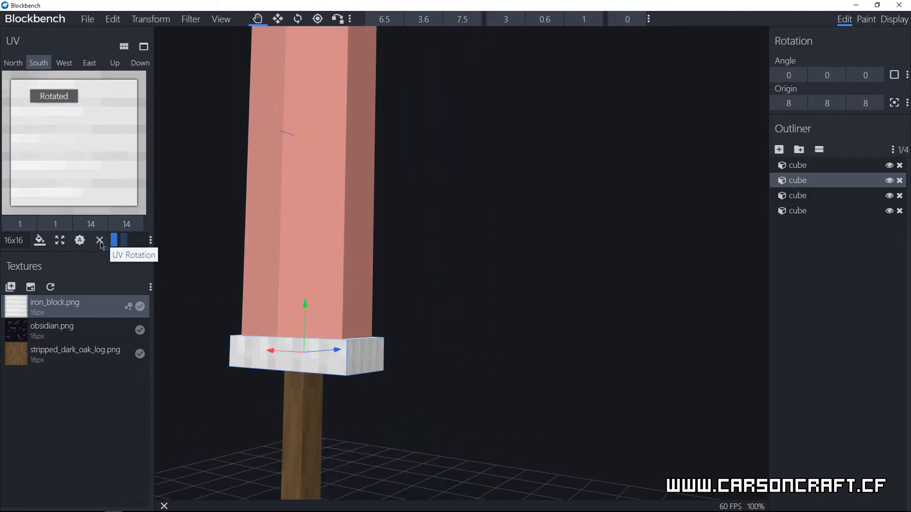
left_click(39, 241)
Step: Apply the obsidian.png texture to the blade's north face and select the blade cube
left_click_drag(397, 279, 455, 311)
scroll(423, 271, "down", 5)
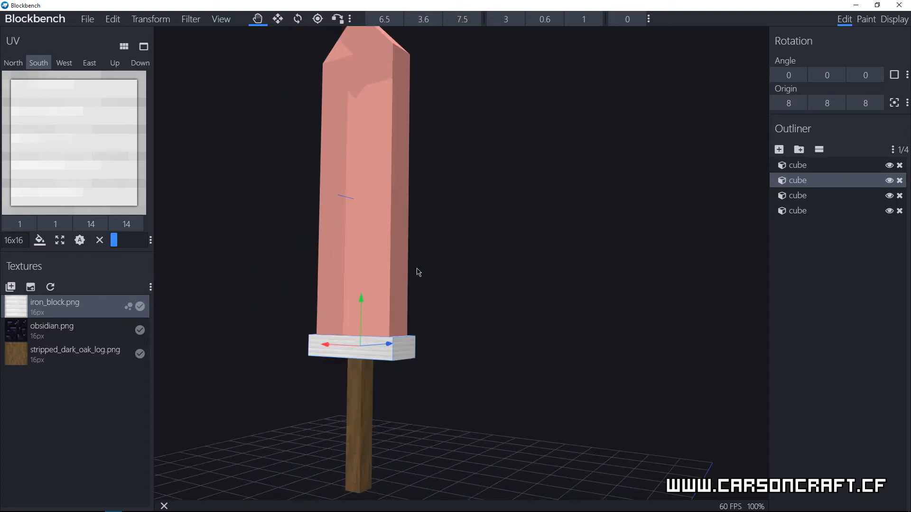
left_click_drag(453, 240, 457, 255)
right_click_drag(457, 244, 503, 272)
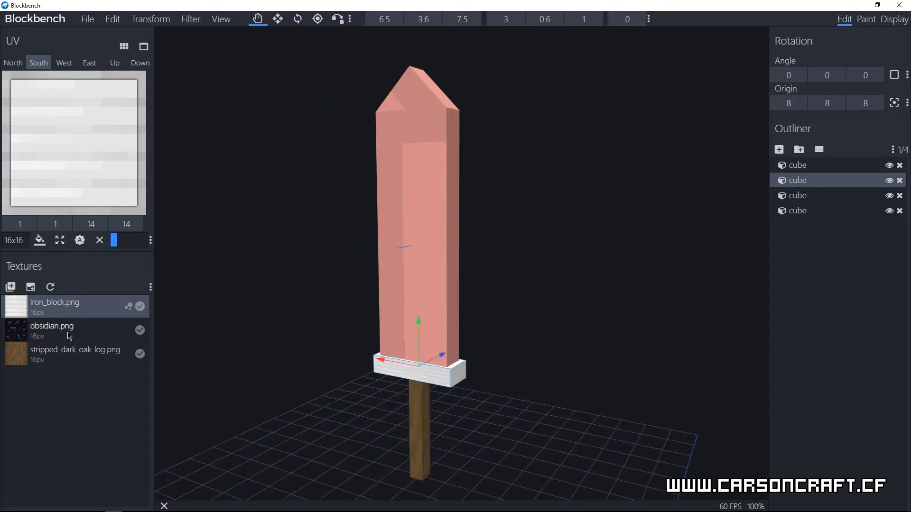
left_click_drag(191, 321, 417, 295)
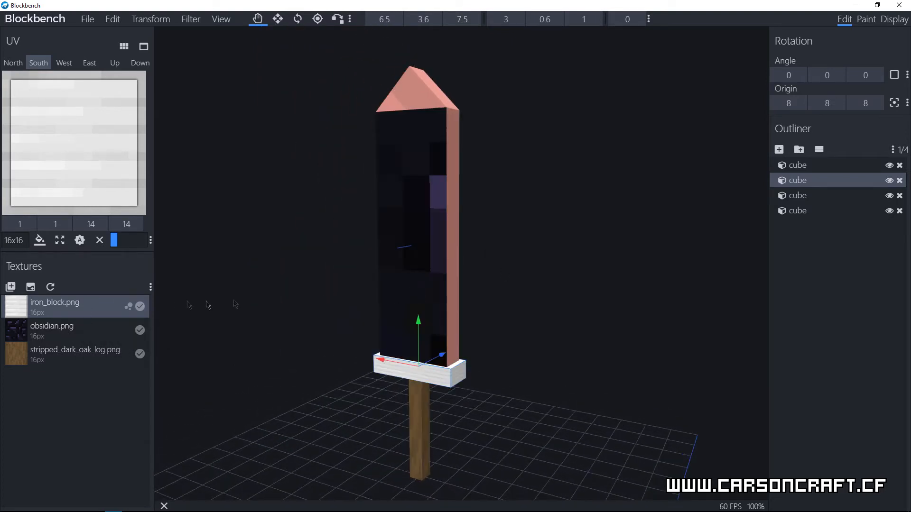
left_click(399, 277)
Step: Enlarge the blade's north-face UV area to 16 wide by 16 high
left_click_drag(25, 146, 199, 230)
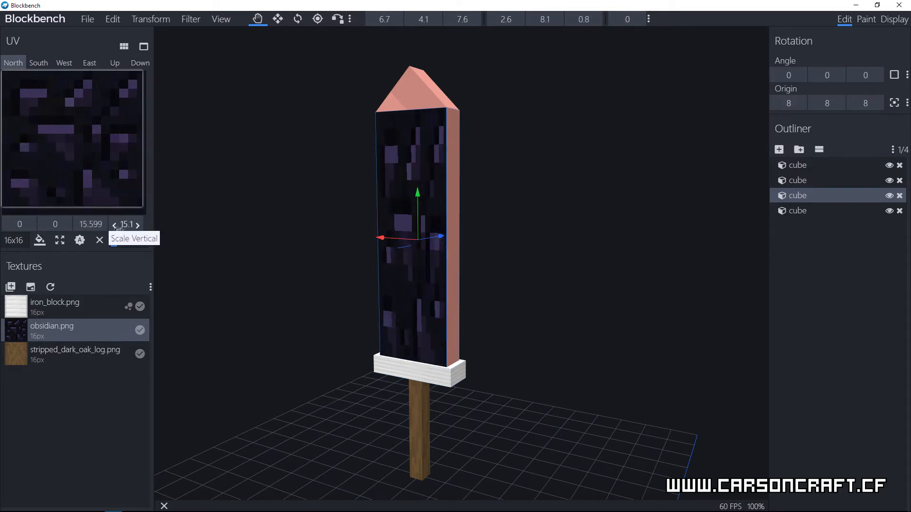
left_click(138, 225)
left_click(102, 224)
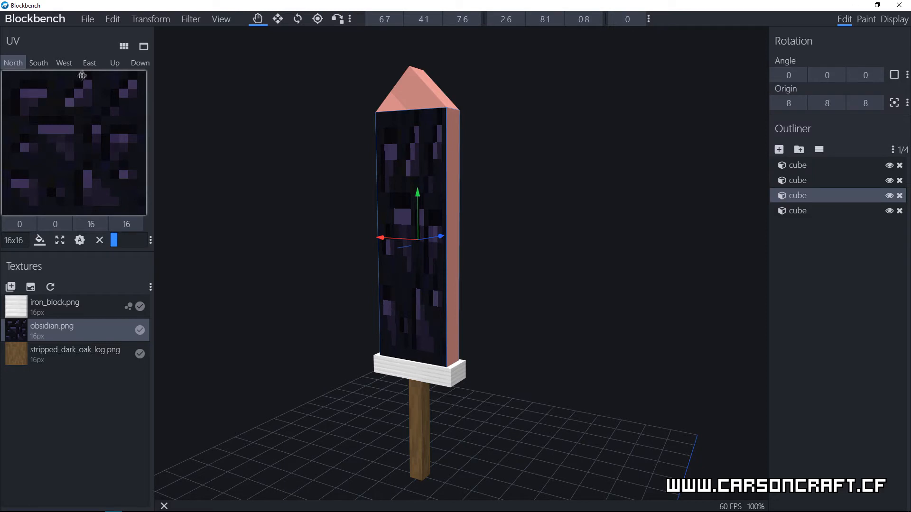
mouse_move(98, 70)
left_mouse_down()
mouse_move(97, 120)
mouse_move(104, 68)
left_mouse_up()
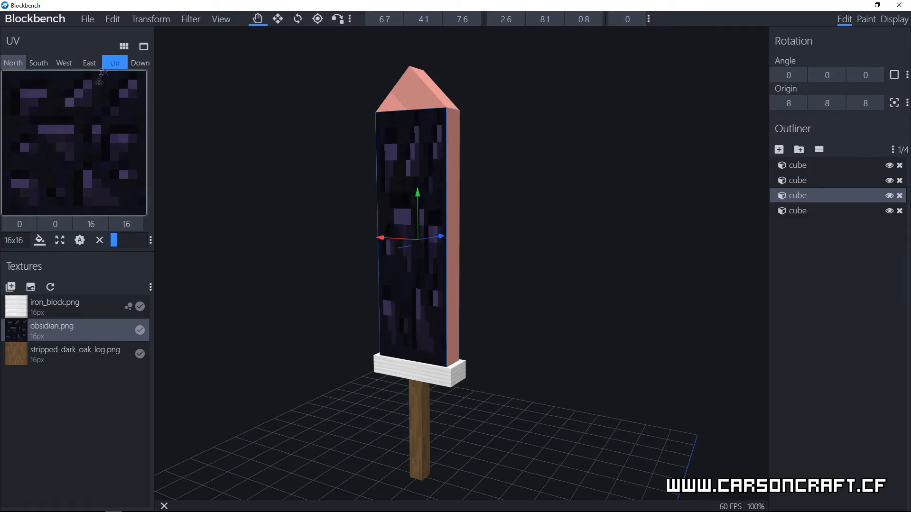
Step: Try the 32x32 UV grid size and switch back to 16x16
left_click(22, 242)
left_click(19, 266)
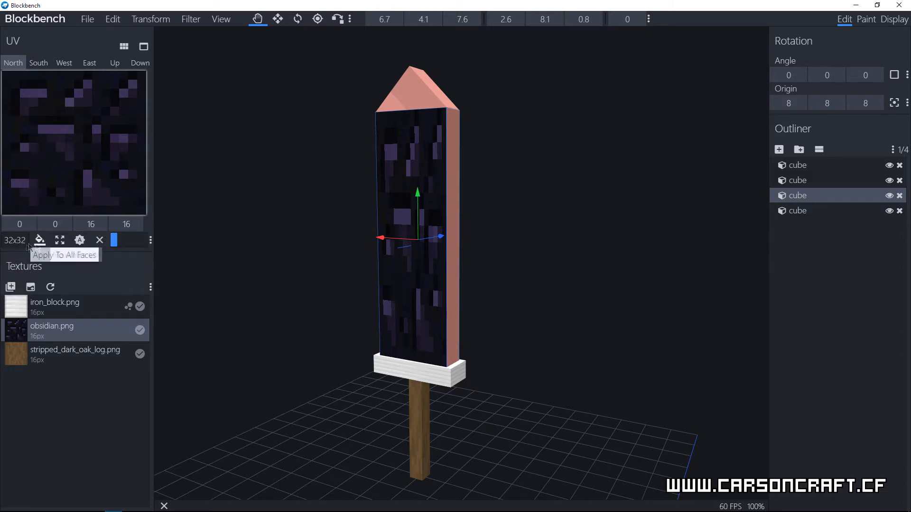
left_click(23, 241)
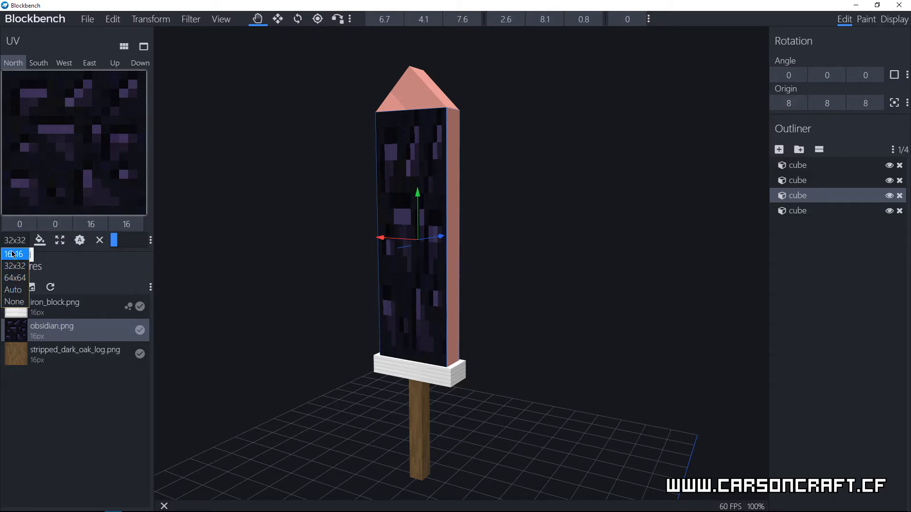
left_click(19, 254)
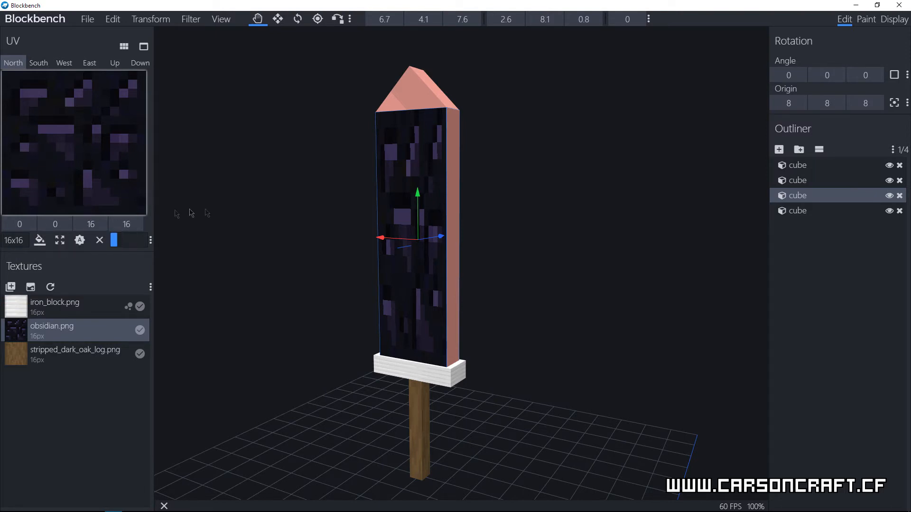
Step: Apply the north face's obsidian texture and UV mapping to all faces of the blade
left_click(39, 240)
left_click_drag(472, 302, 401, 325)
Step: Cover all faces of the blade's tip cube with obsidian.png, using a UV area of 15.849 by 15.849
left_click_drag(78, 326, 389, 133)
left_click(365, 112)
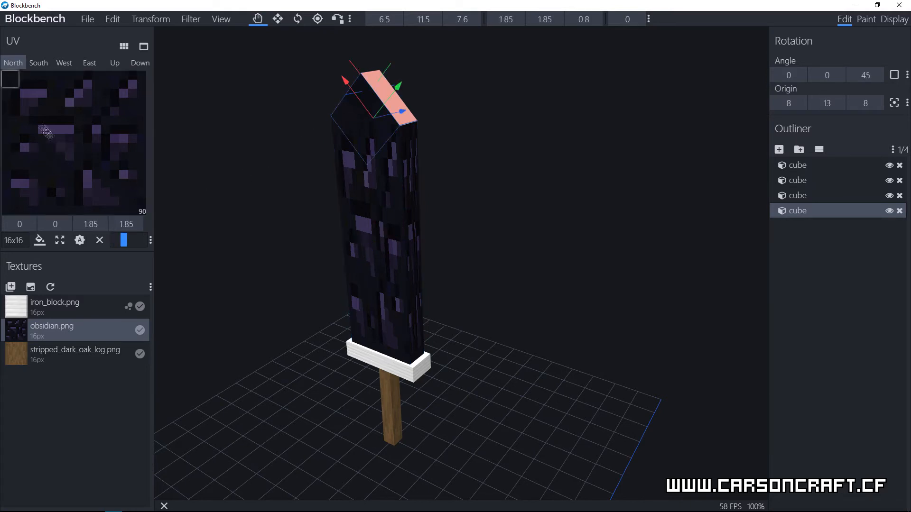
left_click_drag(20, 88, 145, 213)
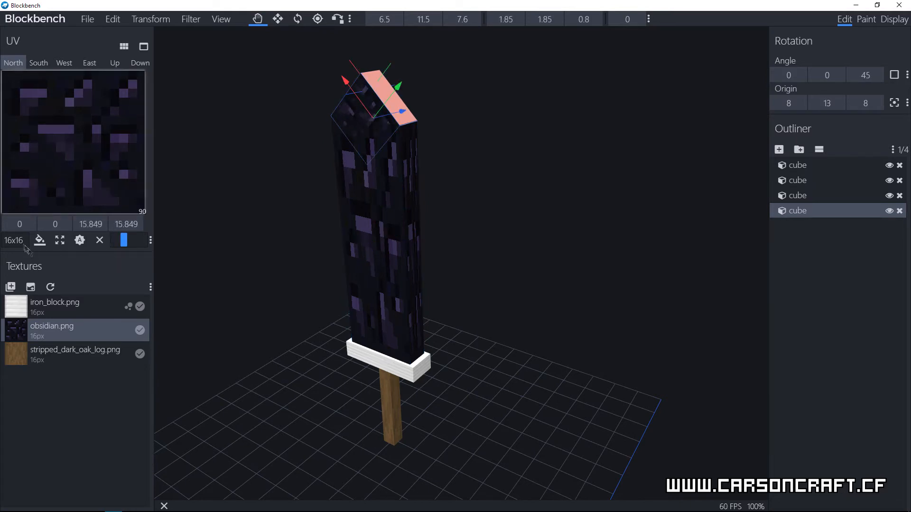
left_click(40, 240)
mouse_move(475, 261)
left_mouse_down()
mouse_move(484, 213)
mouse_move(463, 181)
mouse_move(519, 319)
left_mouse_up()
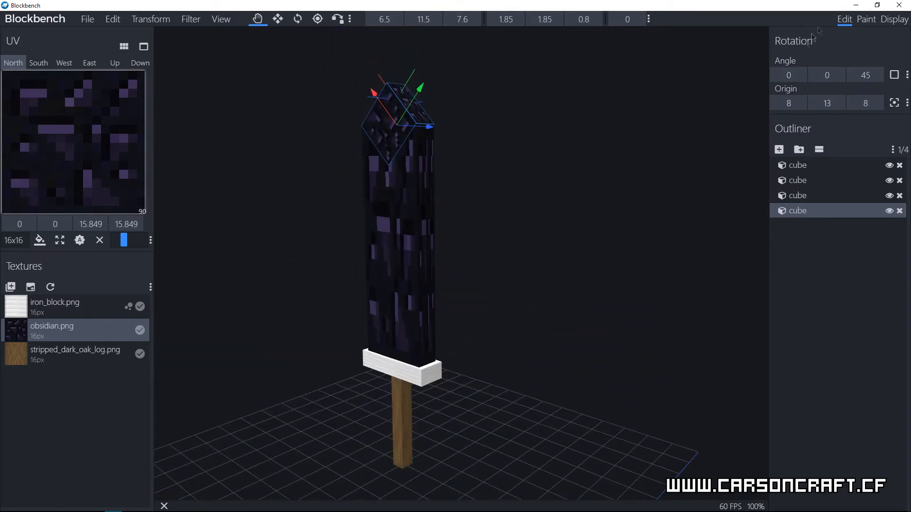
Step: Switch to display mode and scale the sword held by the player model uniformly to 2.92
left_click(894, 19)
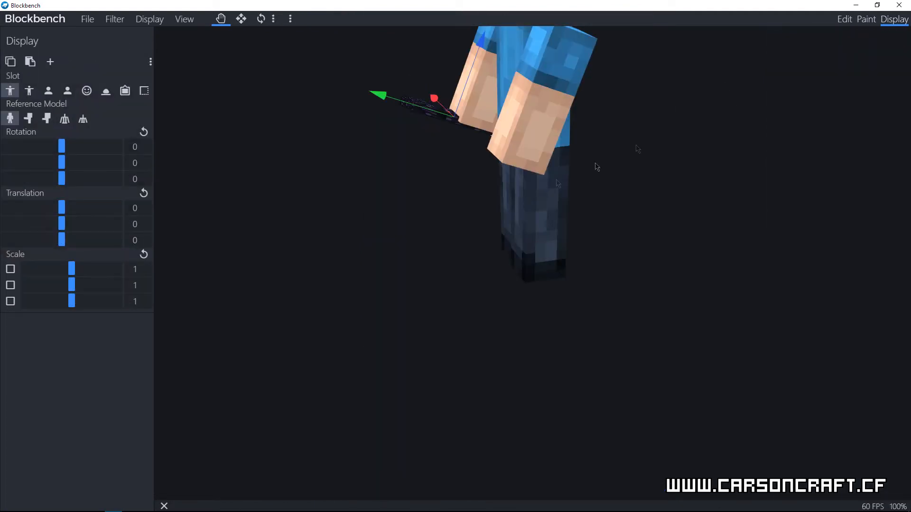
left_click_drag(589, 335, 533, 345)
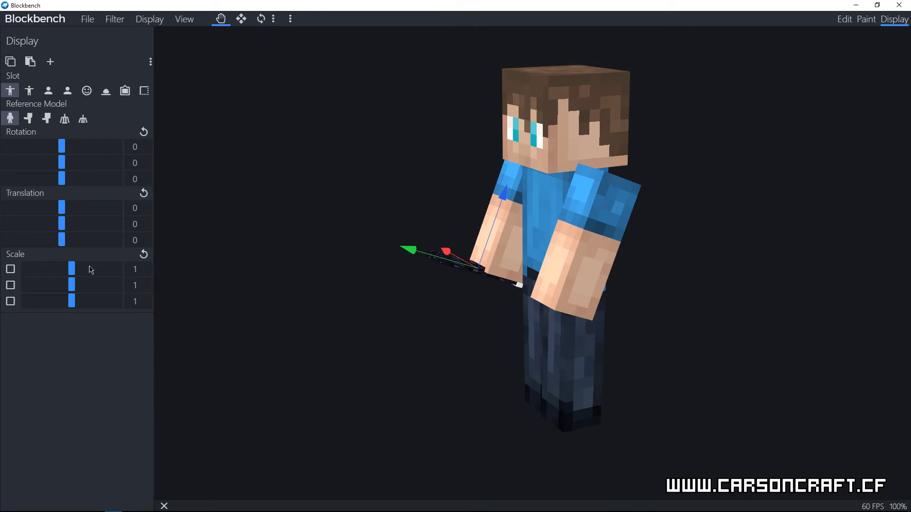
left_click_drag(71, 287, 101, 290)
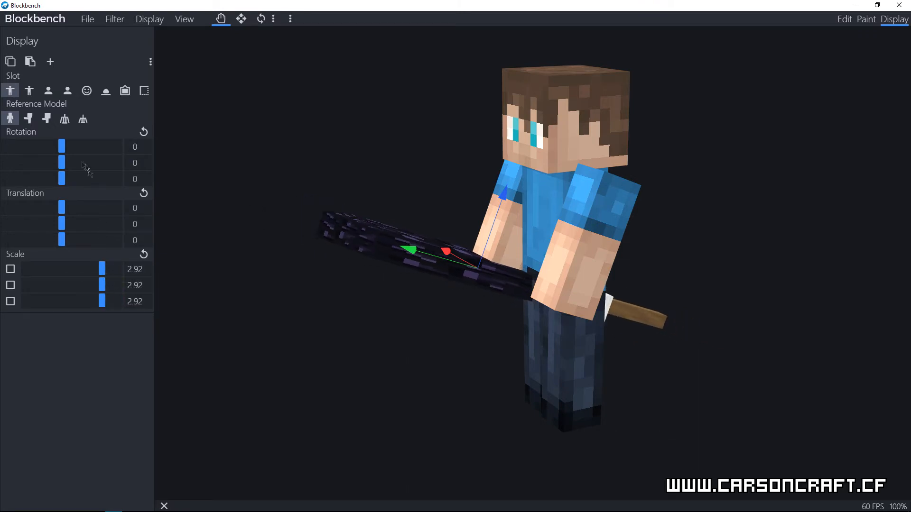
Step: Set the held sword's Y rotation to 90 and its Y translation to 20
left_click_drag(62, 164, 92, 164)
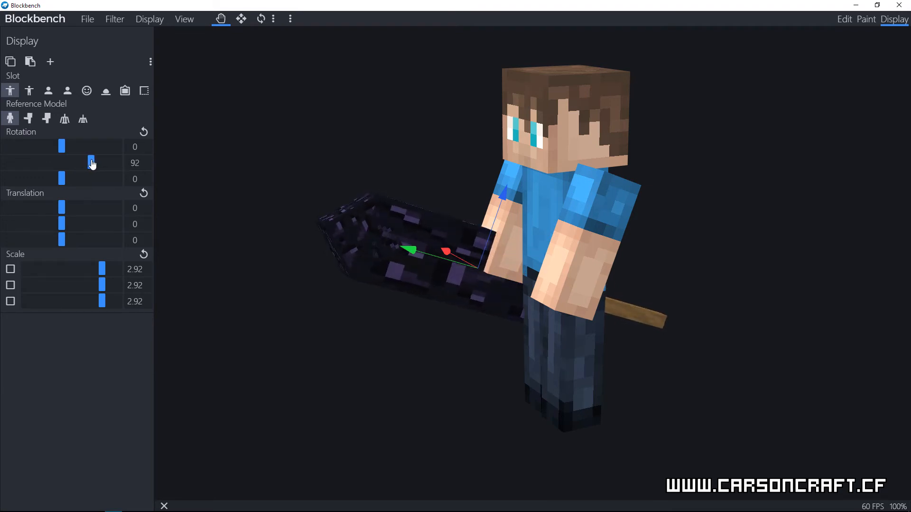
type("90")
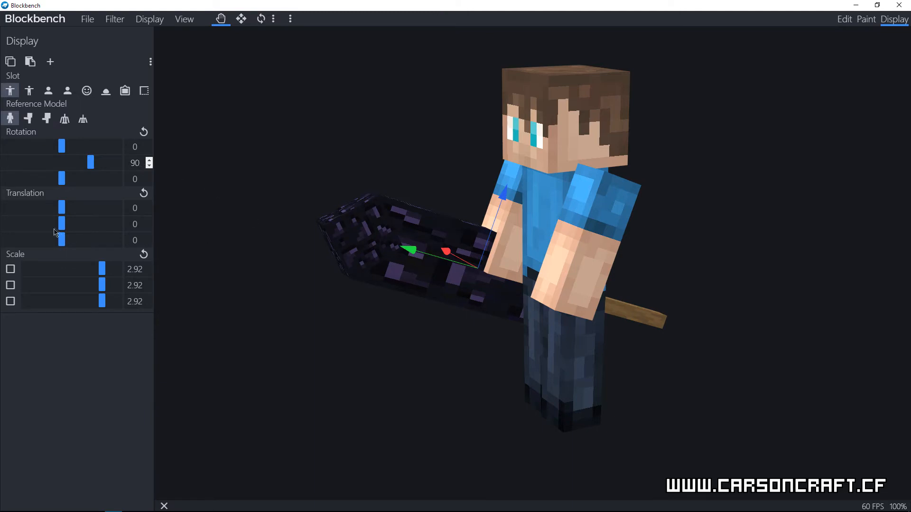
left_click_drag(64, 228, 95, 227)
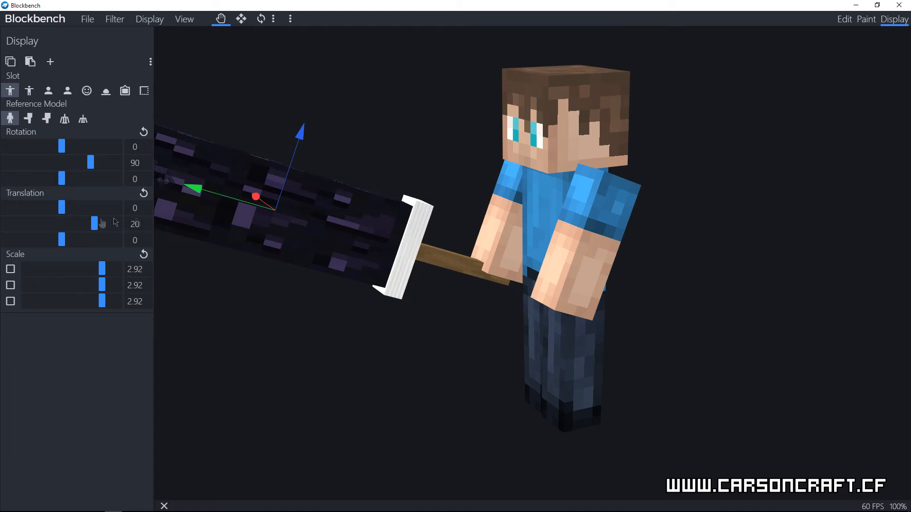
Step: Set the third-person right translation to Y 16.25 and Z 1.25, and apply the same display settings to the third-person left slot
left_click_drag(223, 201, 288, 201)
left_click_drag(699, 350, 498, 353)
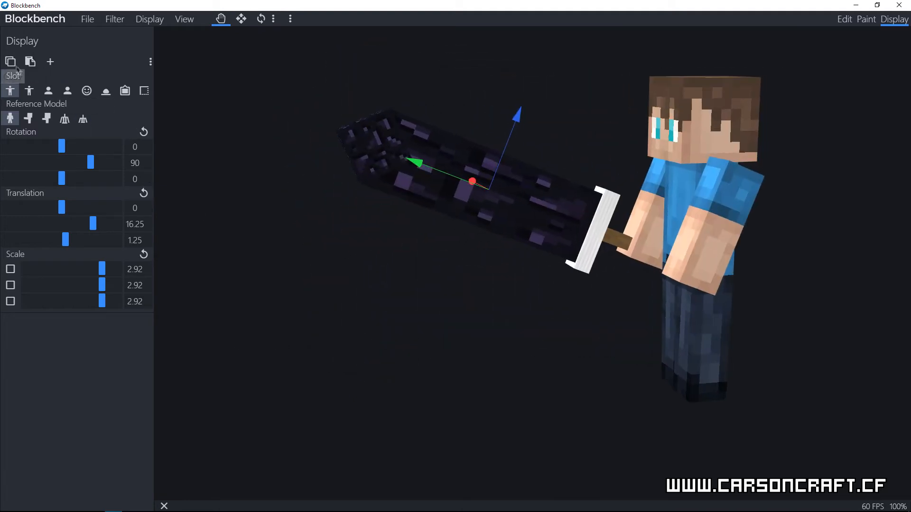
left_click(30, 92)
left_click(30, 62)
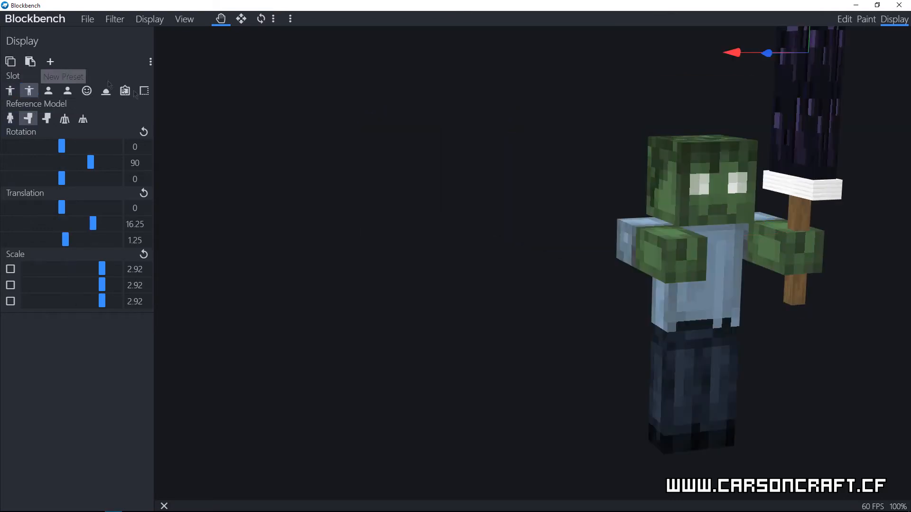
left_click(11, 118)
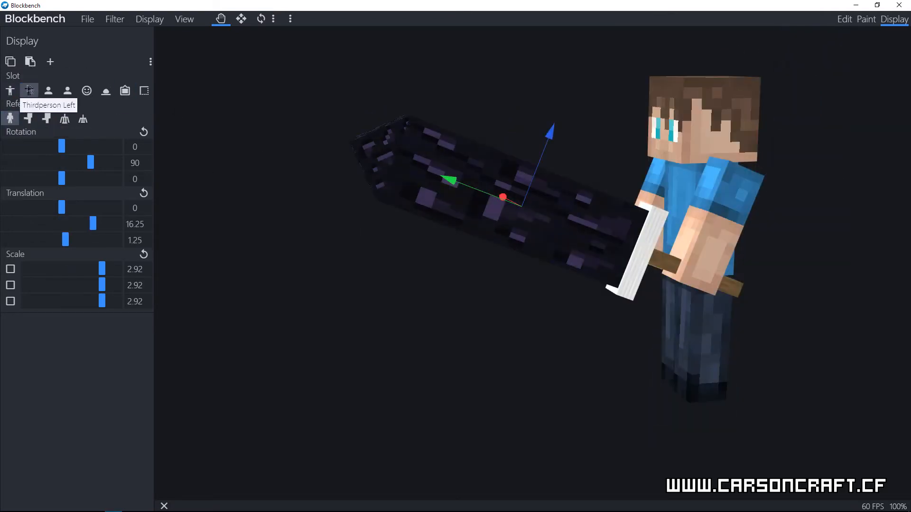
left_click(18, 90)
left_click(29, 91)
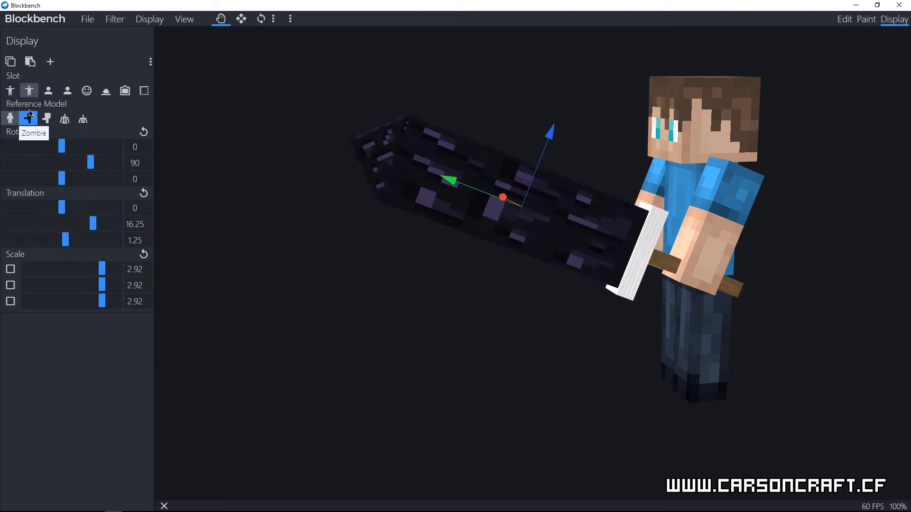
left_click(10, 92)
Step: Set the first-person right display to Y rotation 104, Y translation 10.75, Z translation 2.5 and uniform scale 1.75
left_click(53, 96)
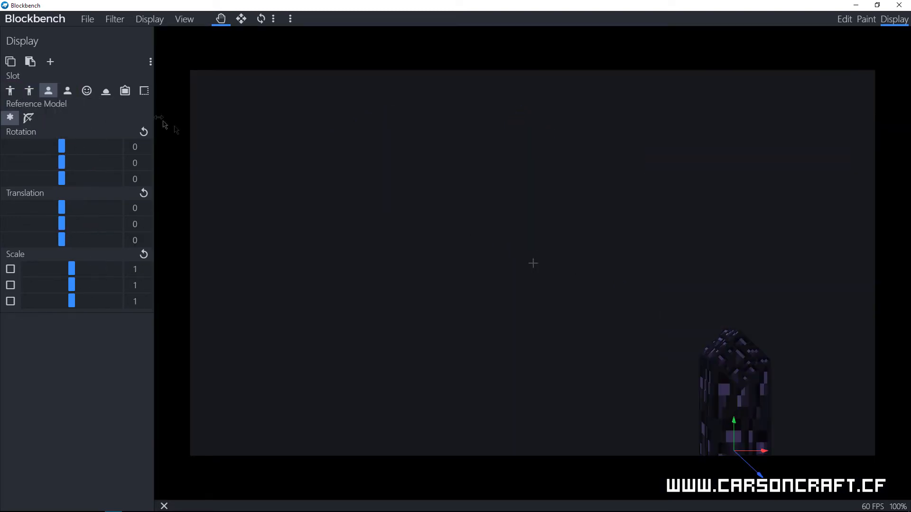
left_click_drag(729, 422, 716, 286)
left_click_drag(62, 163, 96, 163)
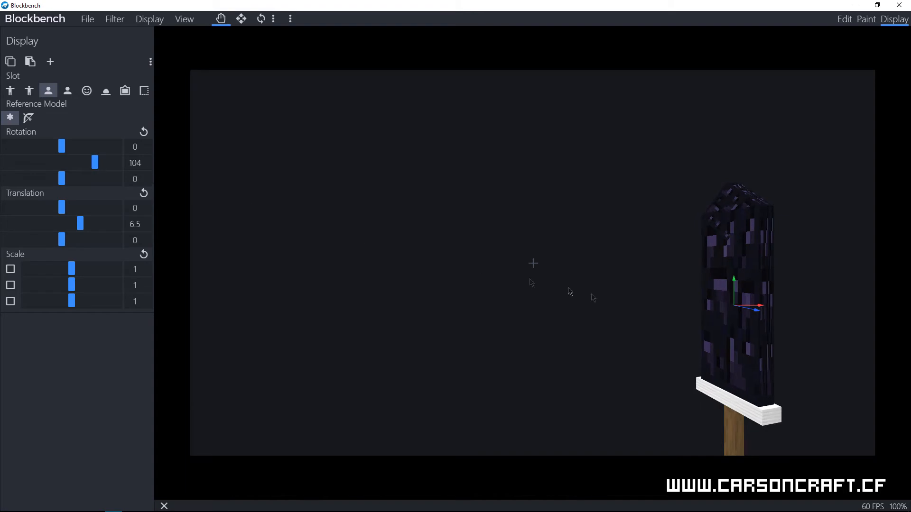
left_click_drag(758, 314, 807, 328)
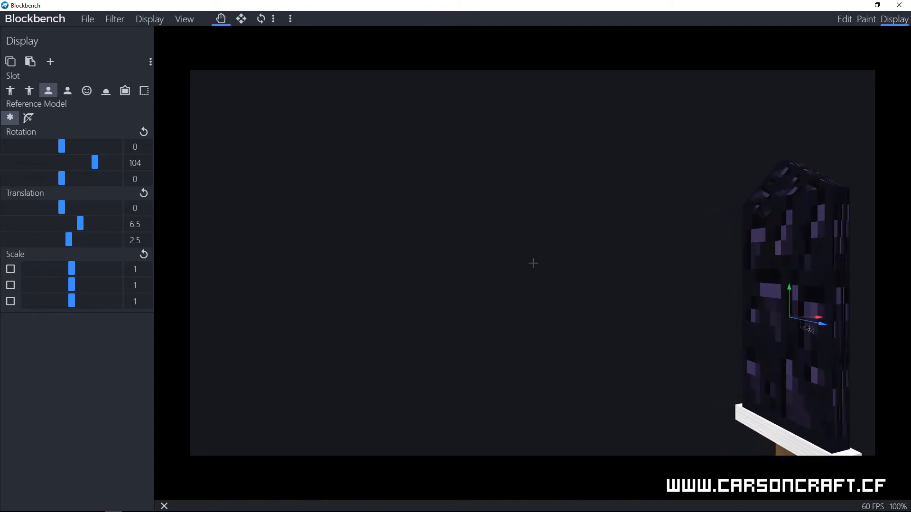
left_click_drag(75, 288, 85, 289)
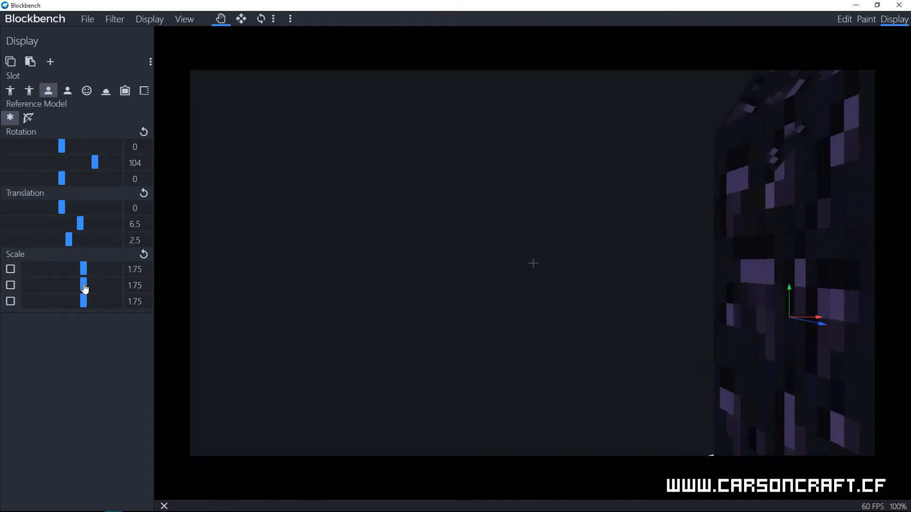
left_click_drag(792, 301, 791, 188)
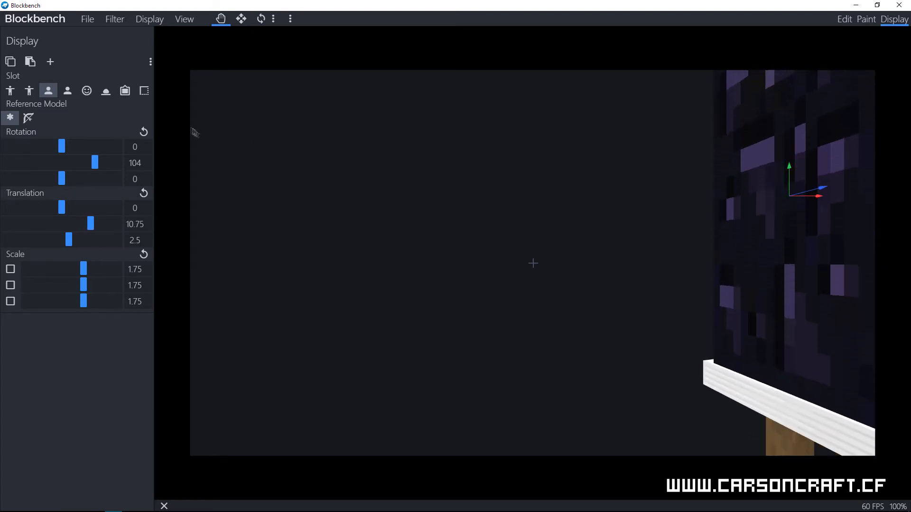
Step: Copy the first-person right display settings to the first-person left slot
left_click(11, 63)
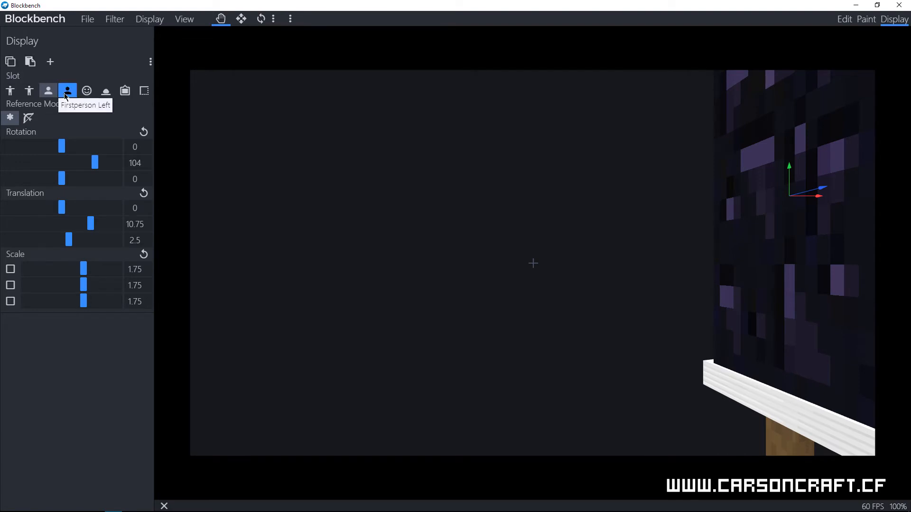
left_click(67, 91)
left_click(32, 62)
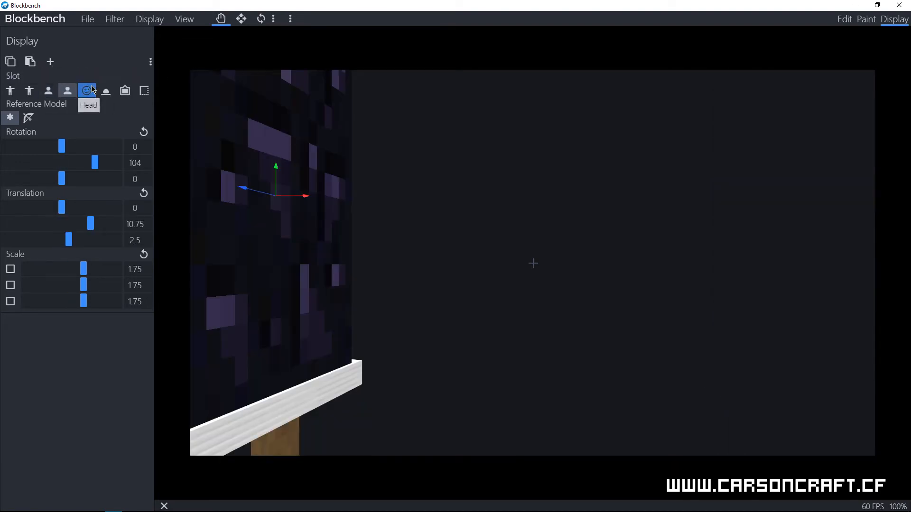
Step: Set the ground display to uniform scale 3.79, Y translation 27, Z rotation 15 and X rotation 4
left_click(94, 92)
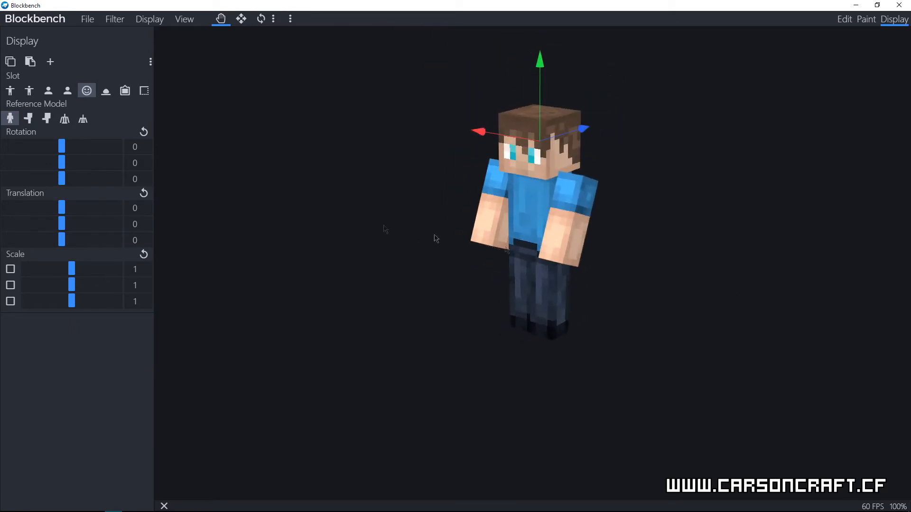
left_click(107, 94)
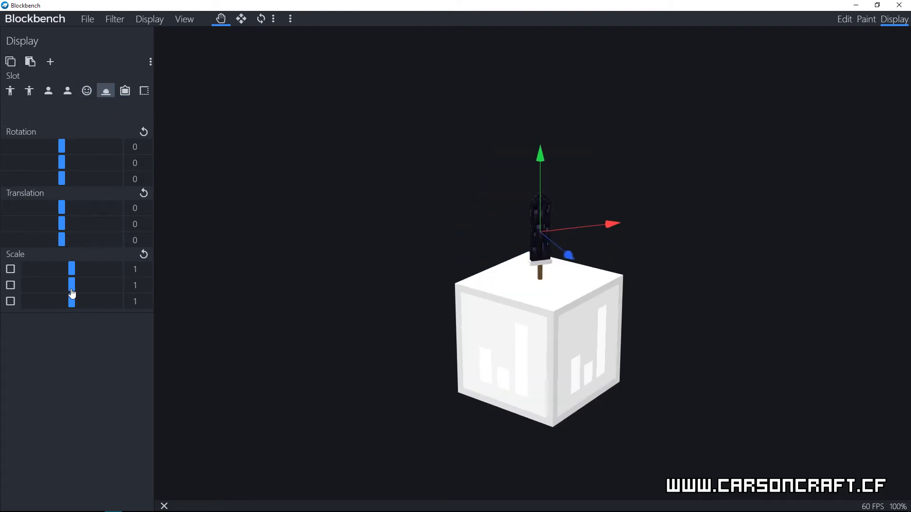
left_click_drag(72, 295, 539, 191)
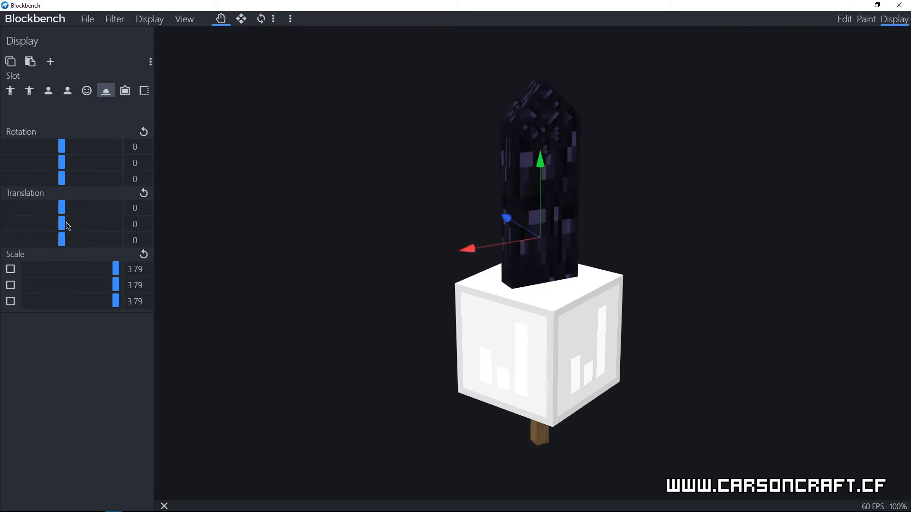
left_click_drag(62, 224, 98, 229)
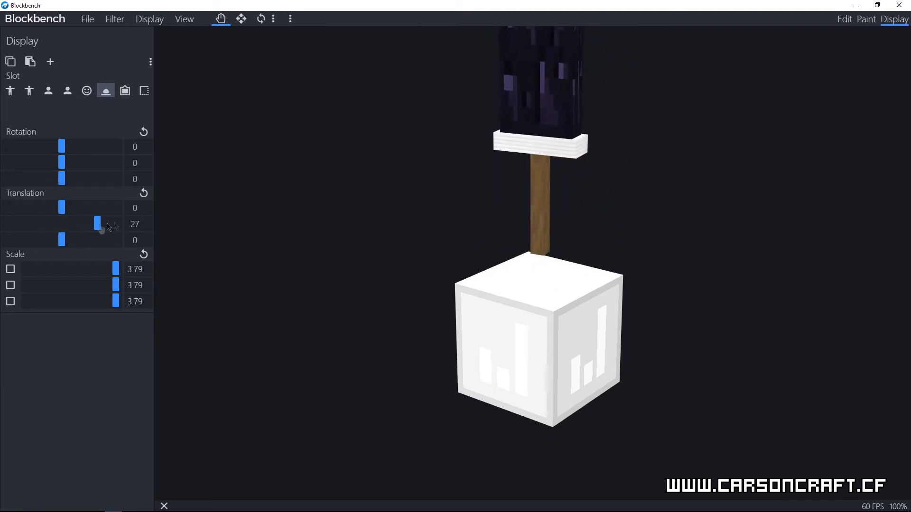
scroll(384, 197, "down", 10)
left_click_drag(64, 185, 68, 183)
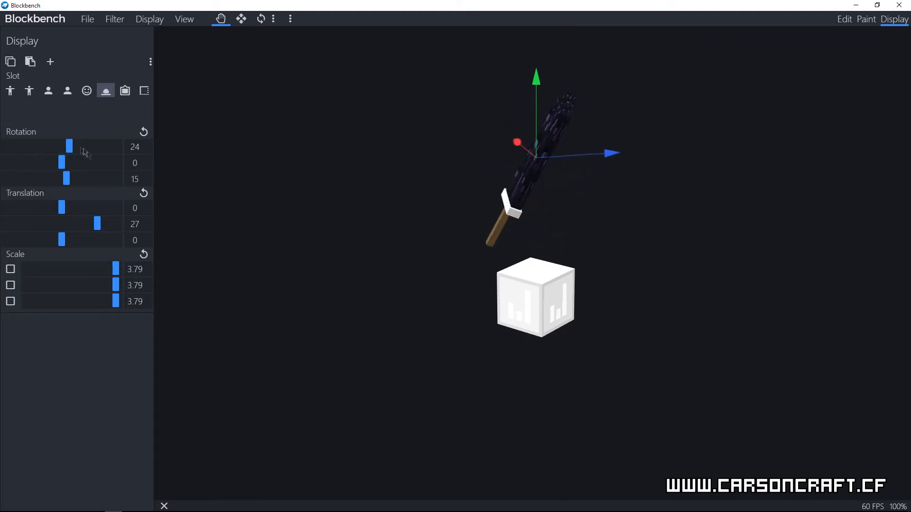
left_click_drag(69, 147, 65, 151)
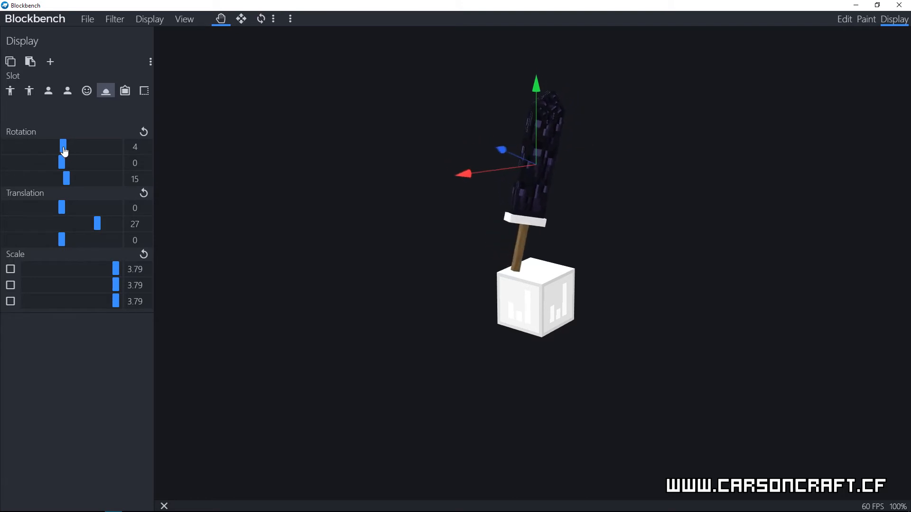
Step: Switch to the item frame display slot and scale the sword uniformly to 1.3
left_click(125, 91)
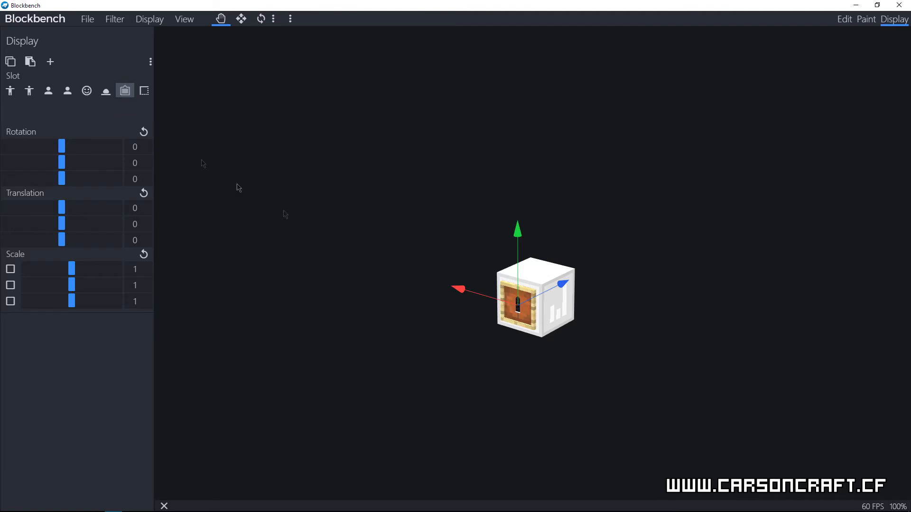
left_click_drag(689, 339, 691, 338)
scroll(690, 338, "up", 4)
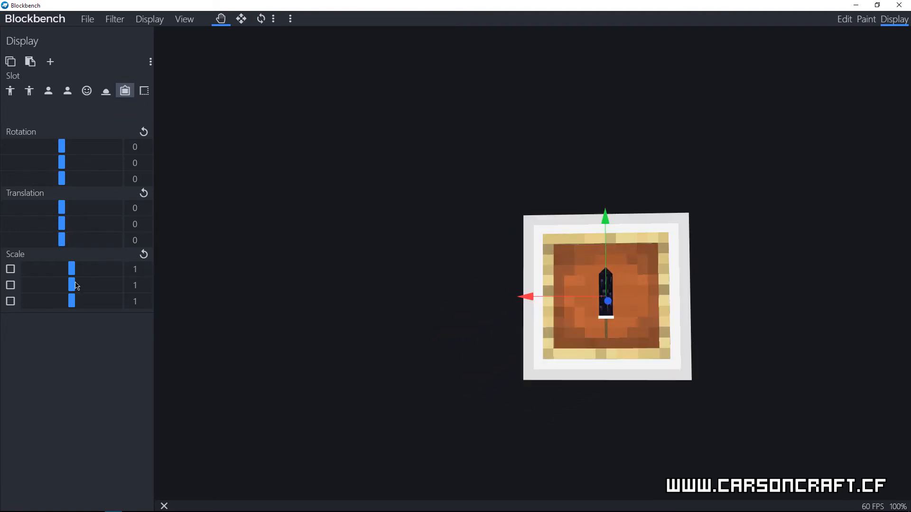
left_click_drag(72, 285, 78, 285)
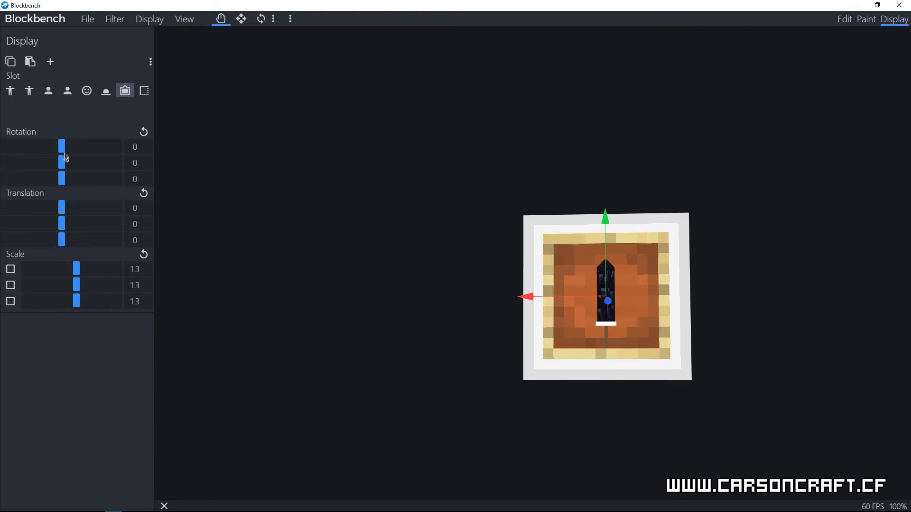
left_click_drag(65, 163, 72, 164)
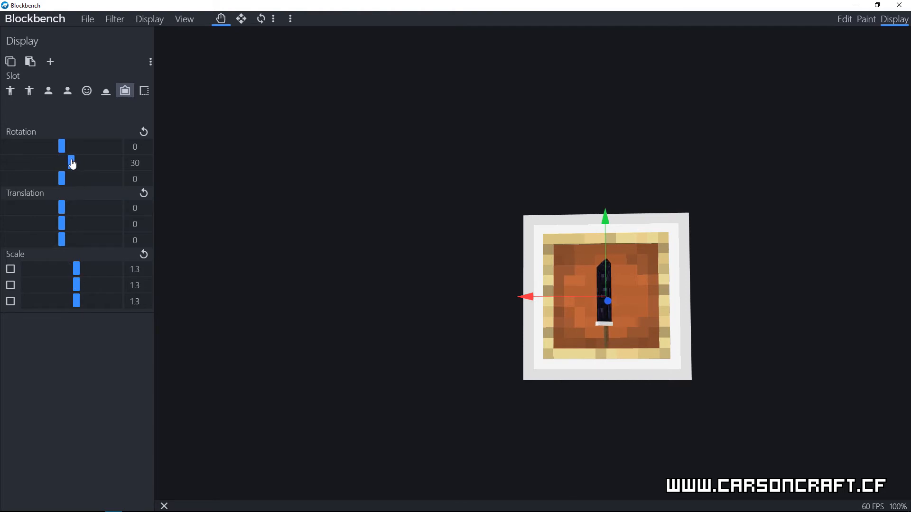
double_click(134, 163)
type("0")
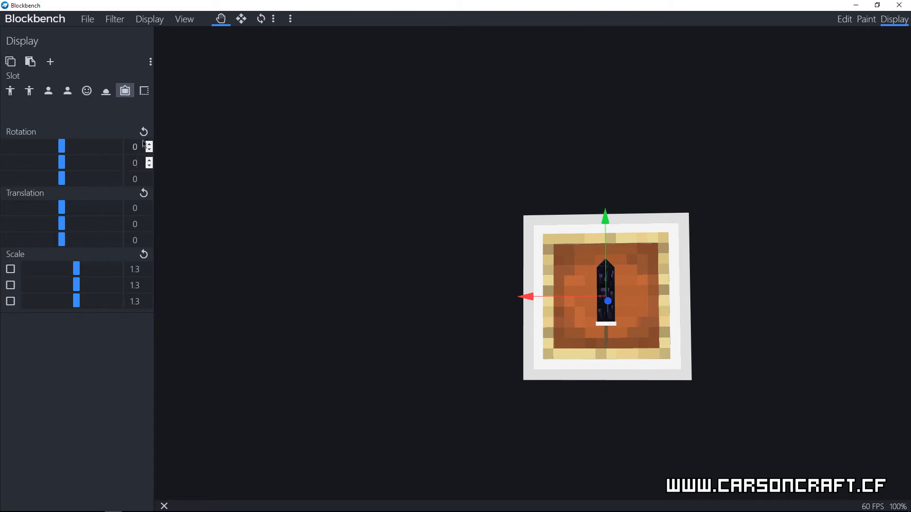
left_click_drag(64, 152, 72, 150)
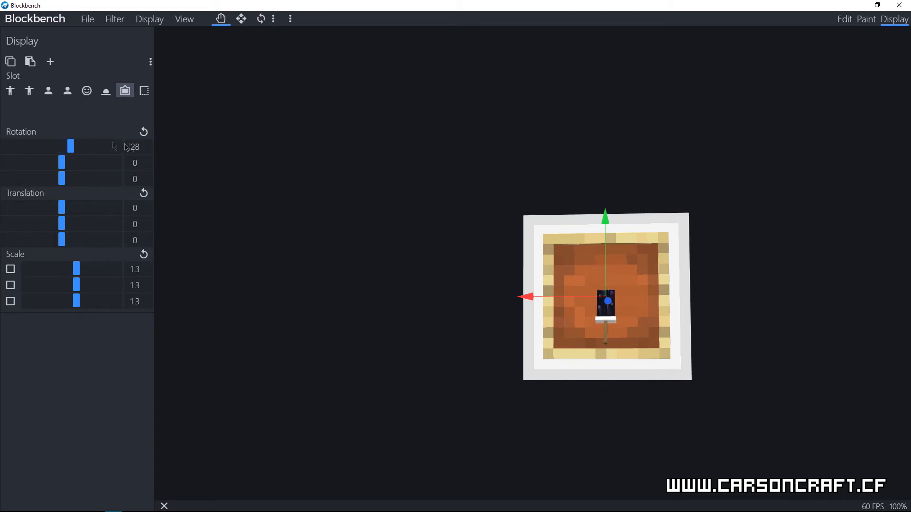
type("0")
Step: Set the framed sword's Z rotation to 46, uniform scale to 1.78, X translation to -0.75 and Y translation to 0.75
left_click_drag(60, 181, 77, 183)
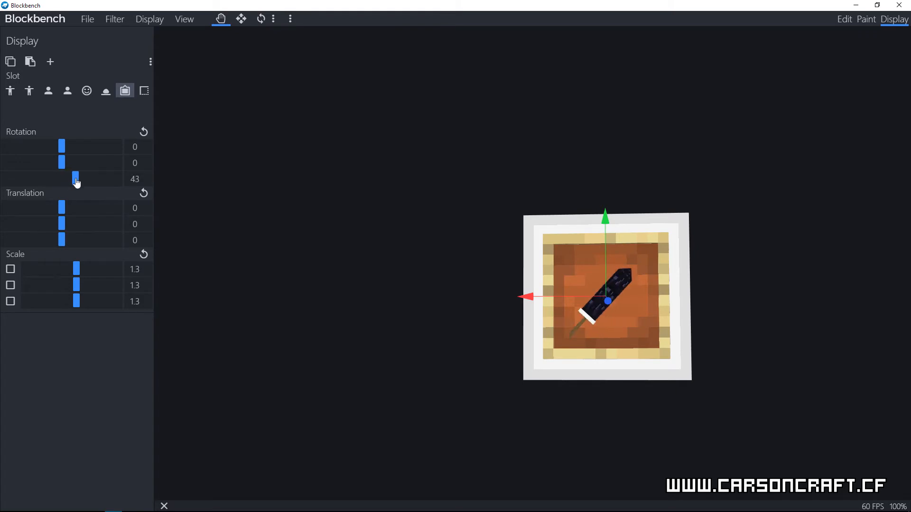
left_click_drag(78, 285, 85, 284)
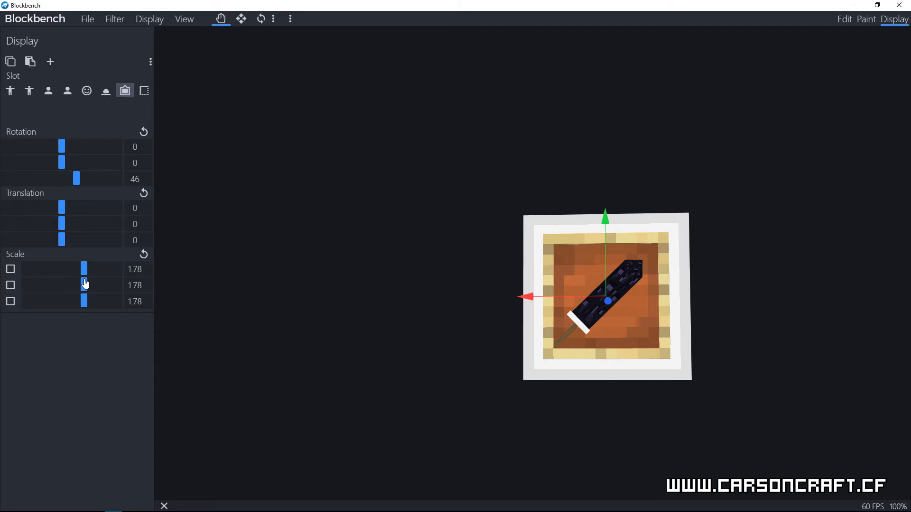
left_click_drag(529, 298, 542, 299)
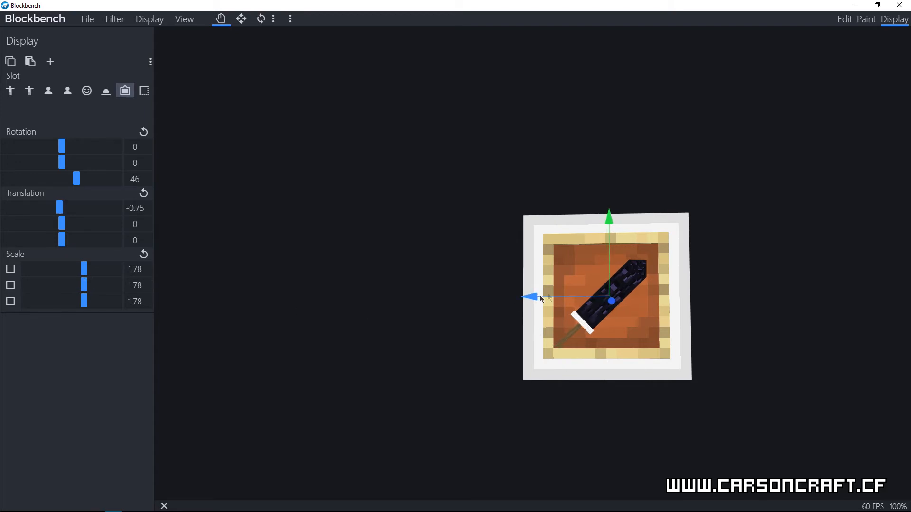
left_click_drag(609, 260, 608, 257)
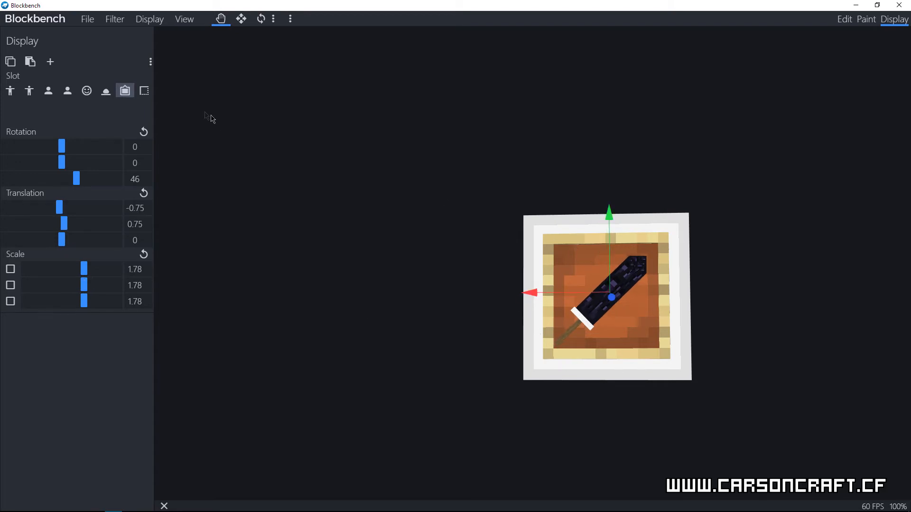
Step: Paste the frame display settings into the GUI slot, setting its Z rotation to -51 and its uniform scale to 1.54
left_click(145, 92)
left_click(30, 61)
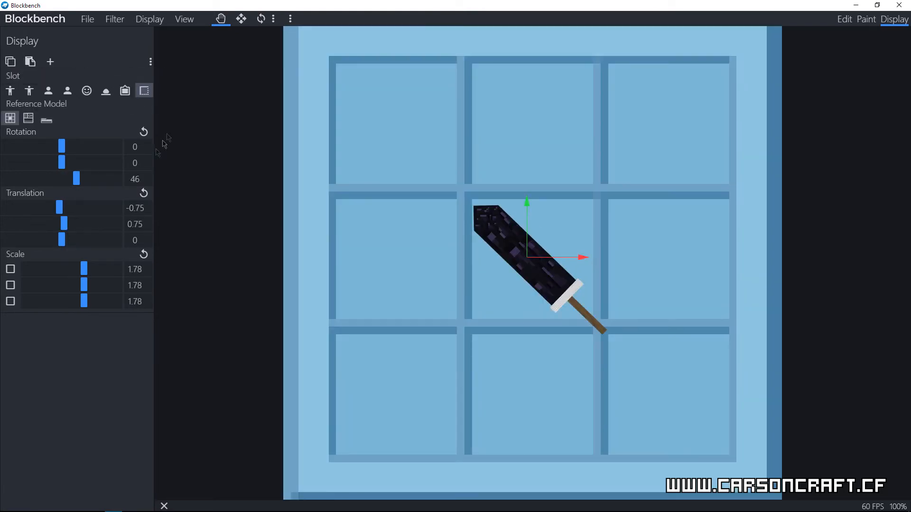
left_click_drag(78, 183, 46, 189)
left_click_drag(49, 189, 46, 187)
left_click_drag(83, 290, 81, 291)
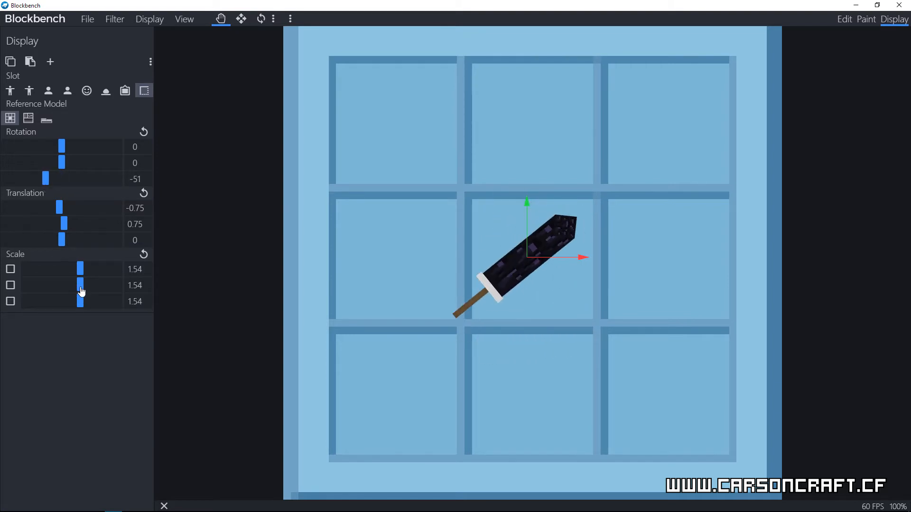
Step: Fit the sword inside the GUI inventory cell with X translation 1.5, Y translation 2.25 and Z rotation -48
left_click_drag(574, 264, 600, 258)
left_click_drag(546, 218, 542, 194)
left_click_drag(46, 180, 49, 190)
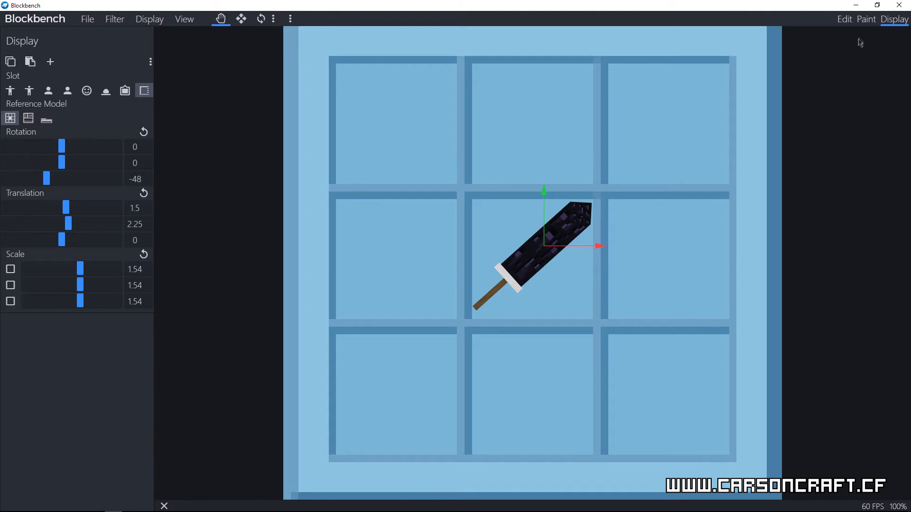
Step: Preview the sword from the side in the third-person right-hand display slot and start saving the model
left_click(10, 91)
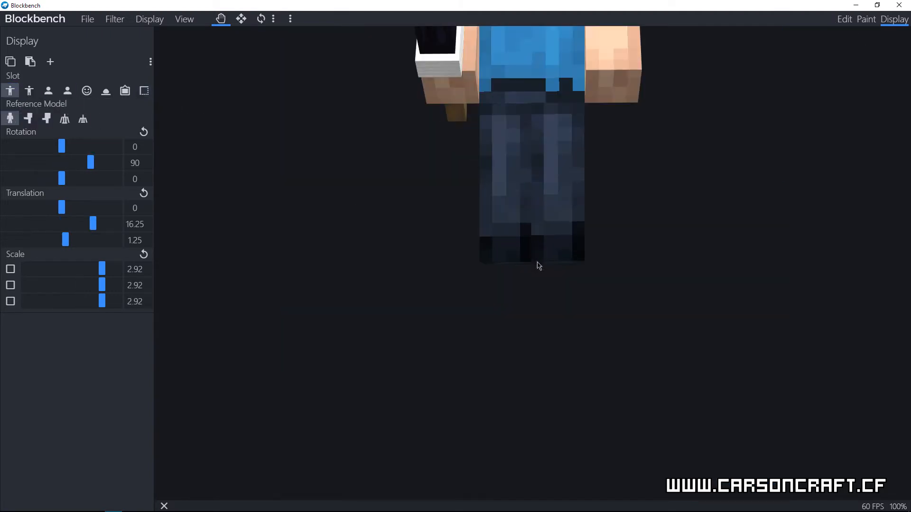
left_click_drag(583, 271, 704, 294)
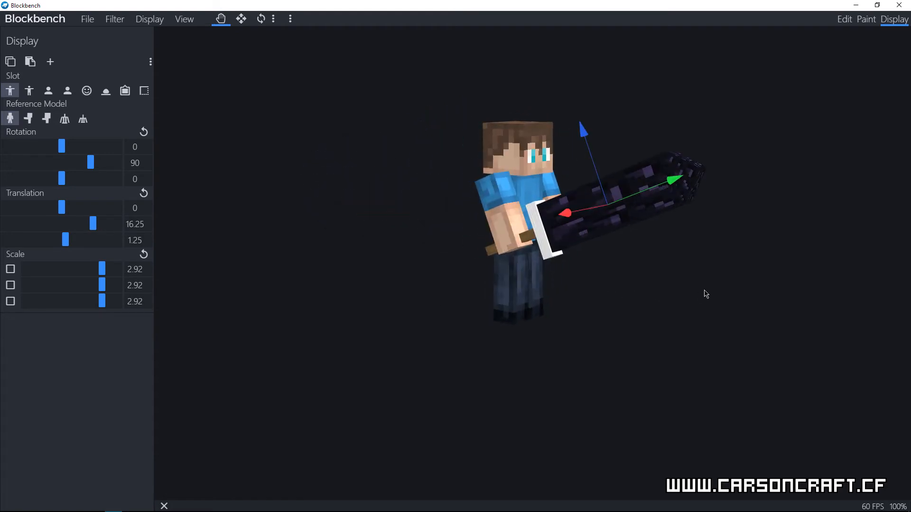
left_click(89, 20)
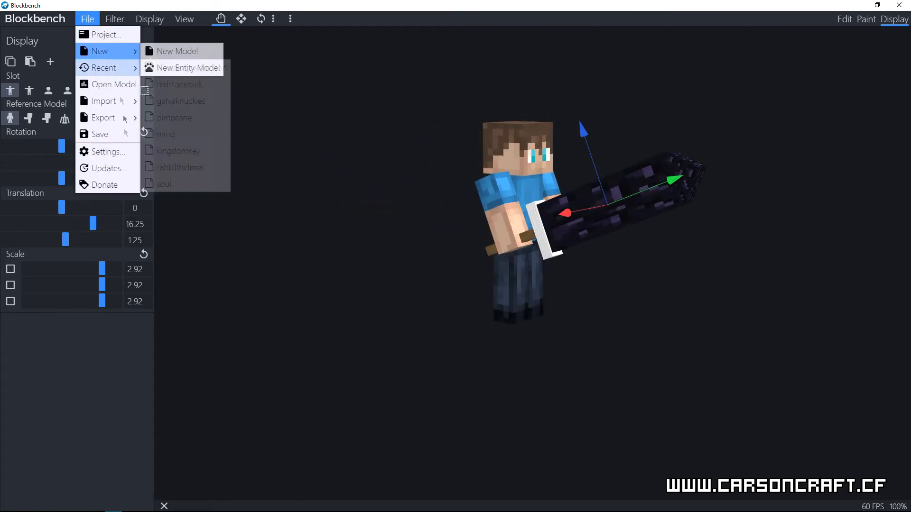
left_click(102, 135)
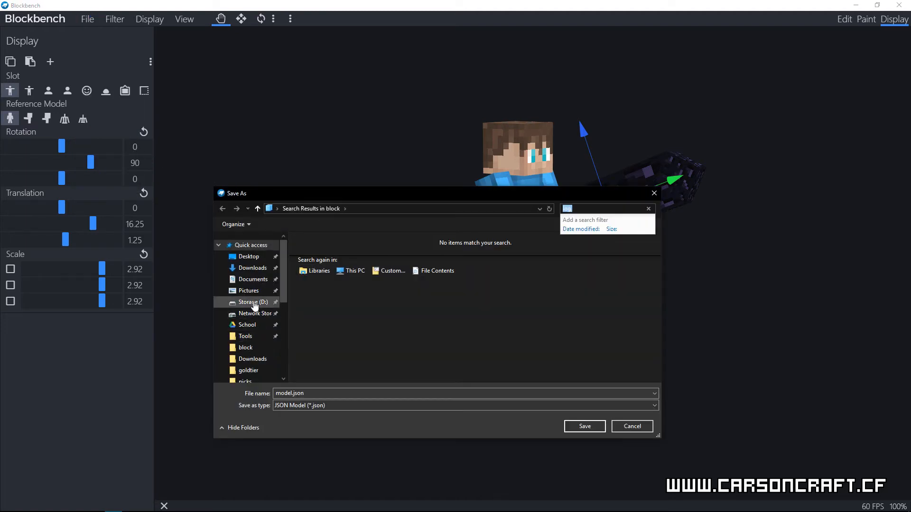
Step: Choose the save folder Storage (D:)/Projects/Minecraft Server/Modded/Custom-Models/Custom Models/tutorial
left_click(253, 302)
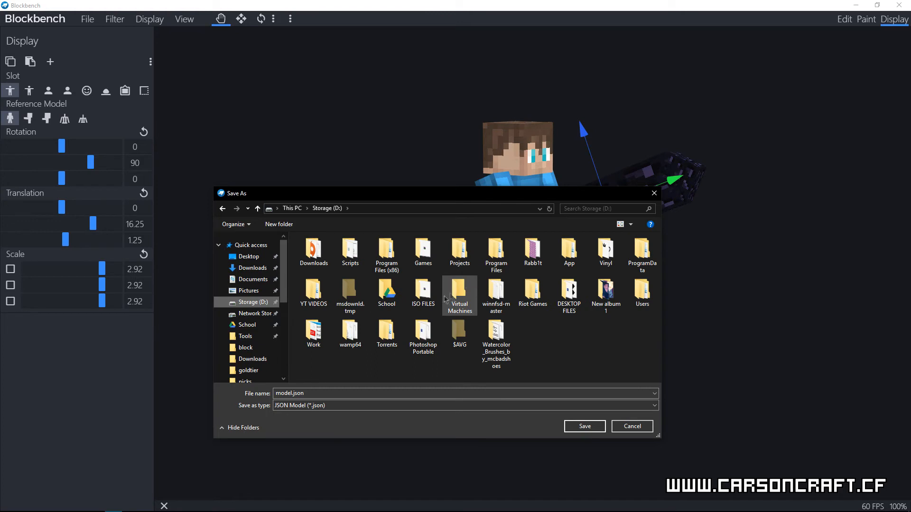
double_click(449, 248)
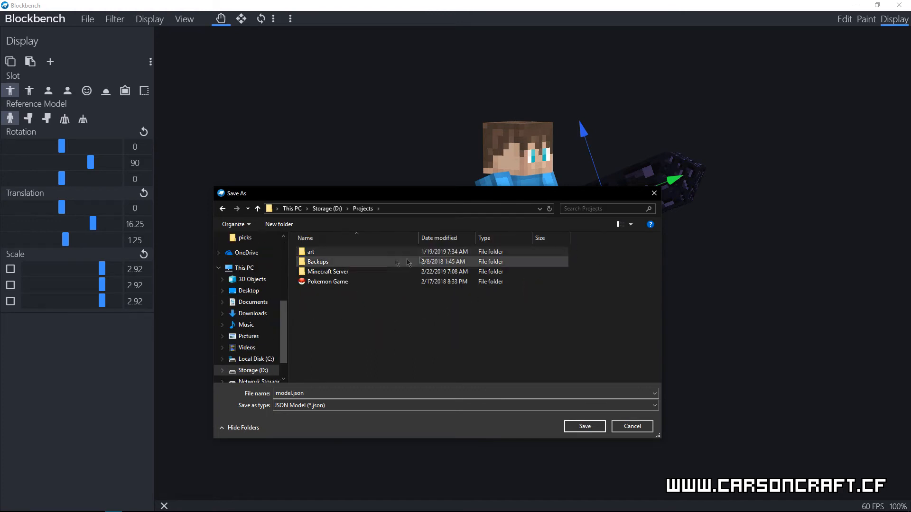
double_click(354, 275)
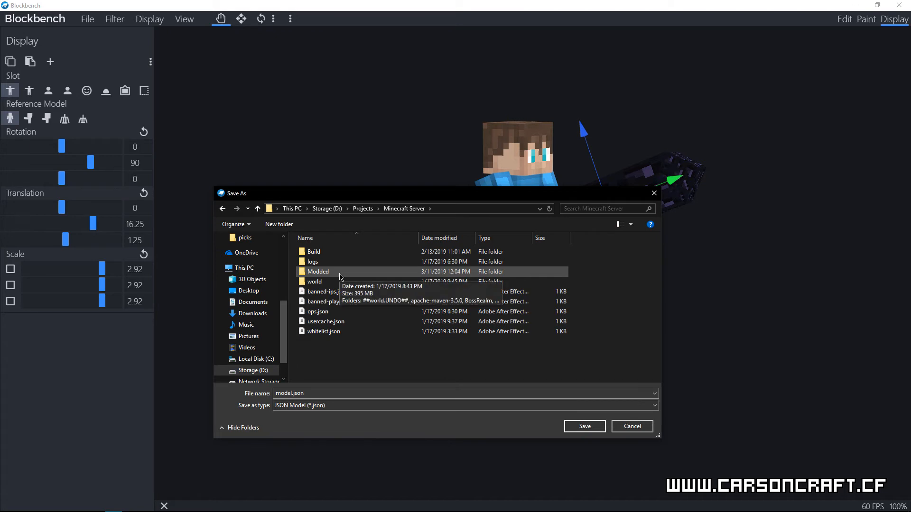
left_click(340, 276)
double_click(339, 276)
double_click(354, 362)
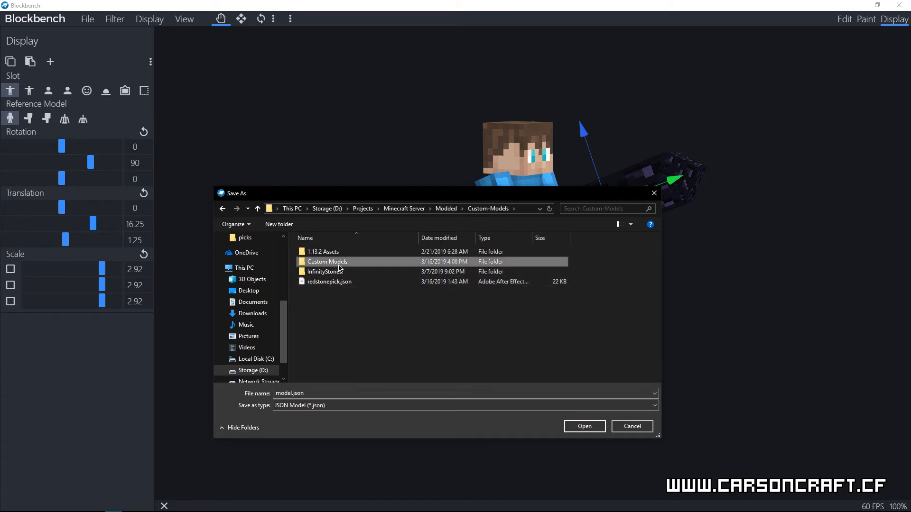
double_click(348, 265)
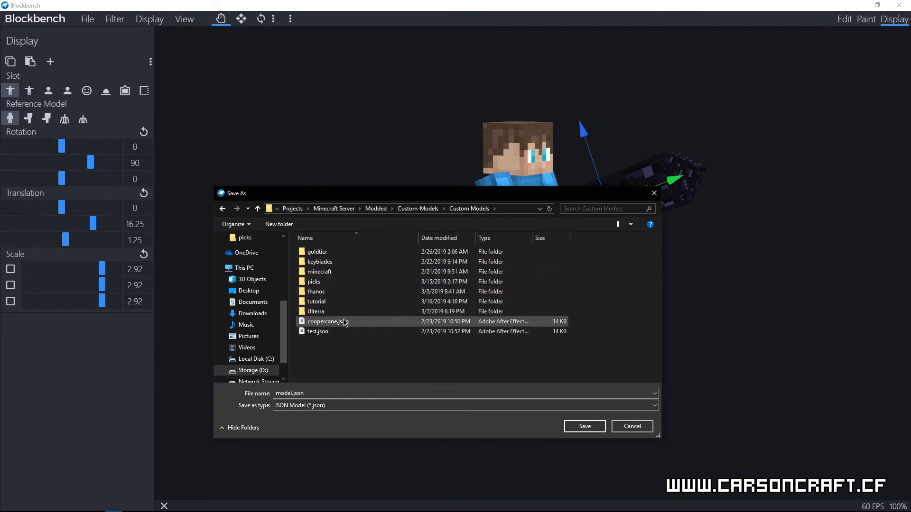
double_click(326, 302)
Step: Name the JSON model file obsidian_sword.json and save it in the tutorial folder
double_click(294, 393)
key("Home")
key("BackSpace")
key("BackSpace")
key("BackSpace")
type("Obsidian")
key("BackSpace")
key("BackSpace")
key("BackSpace")
key("BackSpace")
key("BackSpace")
key("BackSpace")
key("BackSpace")
key("BackSpace")
key("BackSpace")
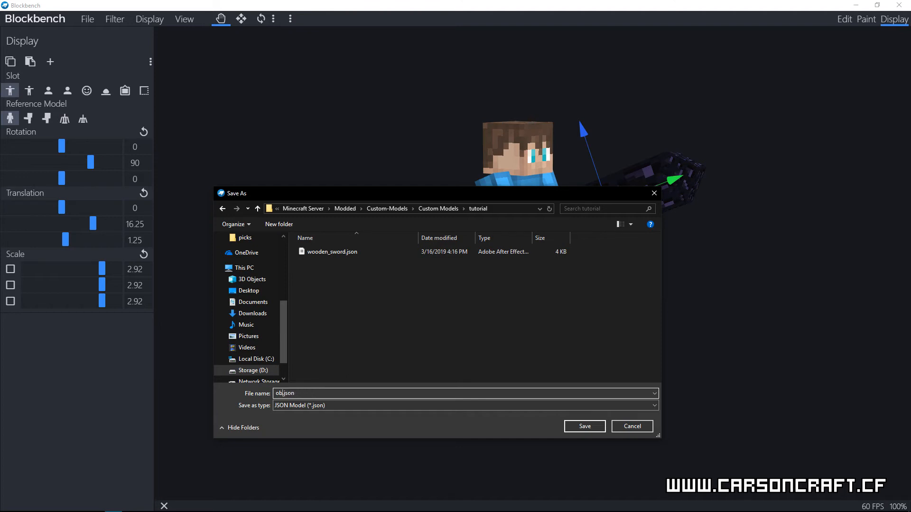
type("obsidian_sword")
left_click(582, 427)
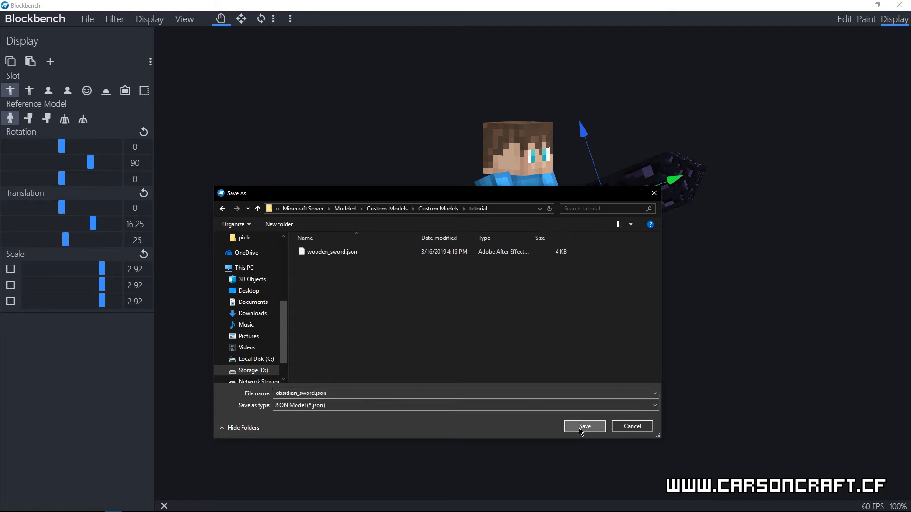
Step: Export the sword as a block model to obsidian_sword.json in the tutorial folder, replacing the existing file
left_click(95, 25)
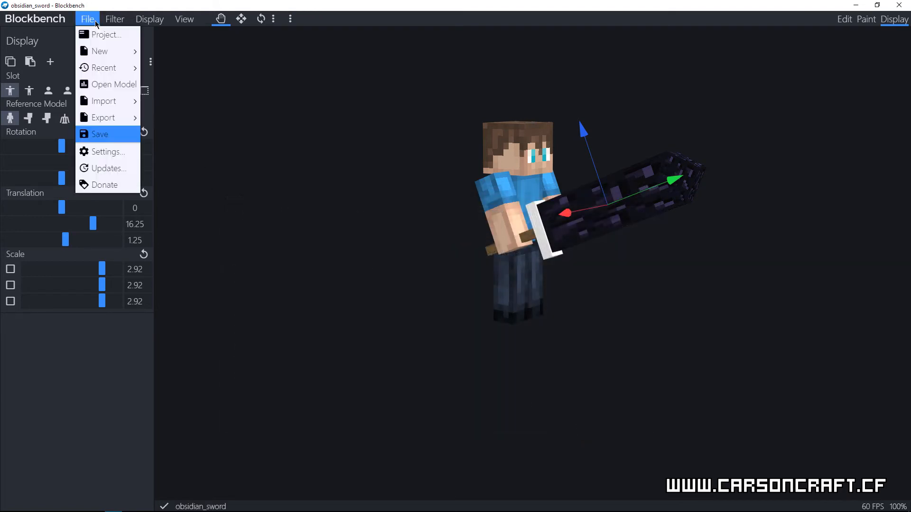
left_click(94, 23)
left_click(91, 21)
mouse_move(104, 118)
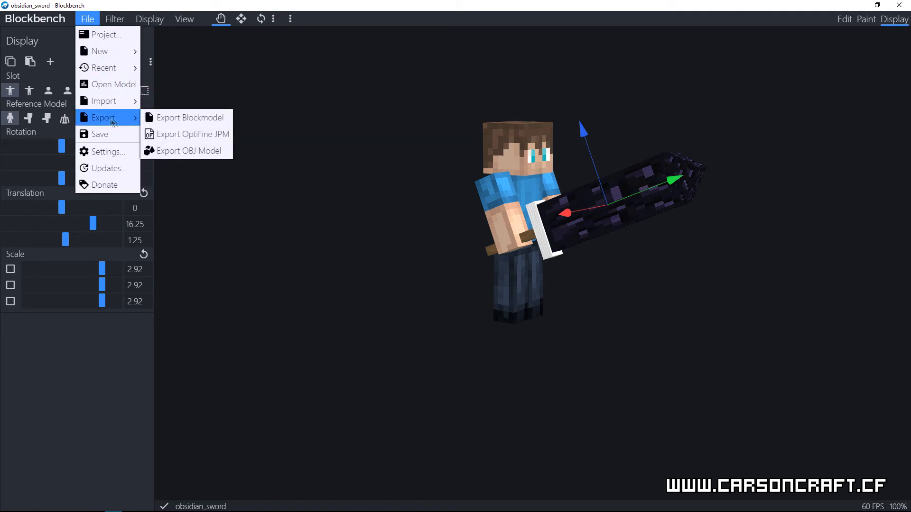
left_click(175, 121)
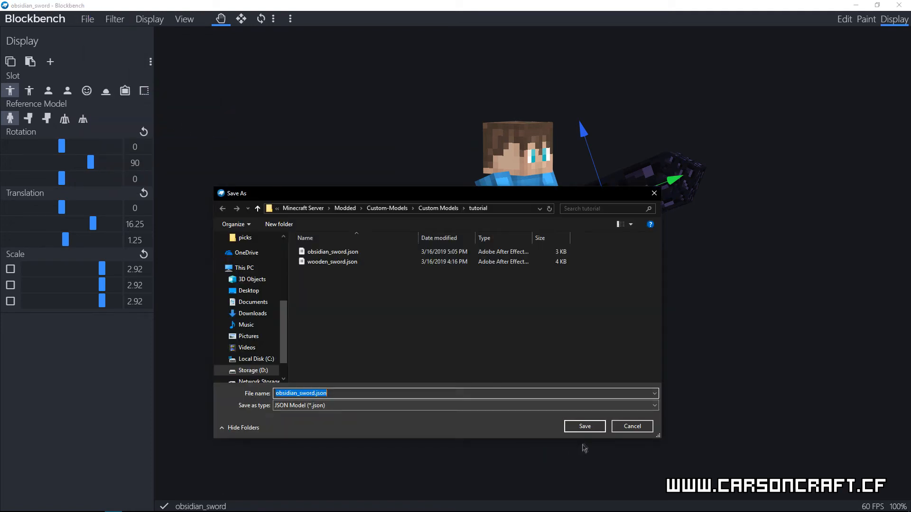
left_click(585, 426)
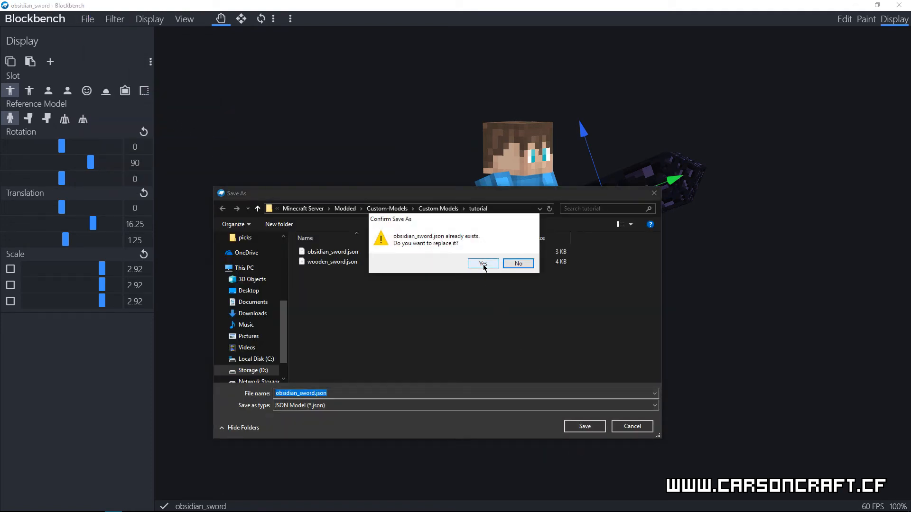
left_click(483, 264)
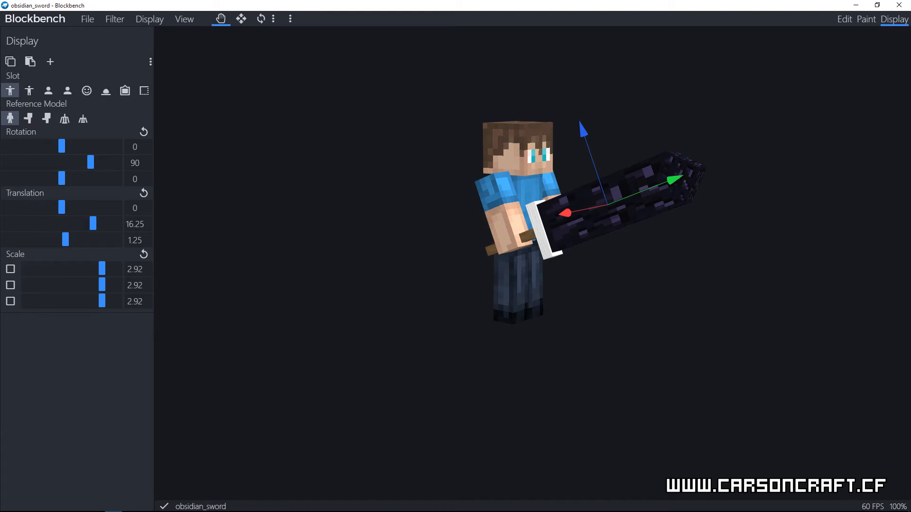
Step: Minimise Blockbench, Notepad++ and the resourcepacks and tutorial folder windows, and switch to Resource Pack Workbench
left_click(858, 7)
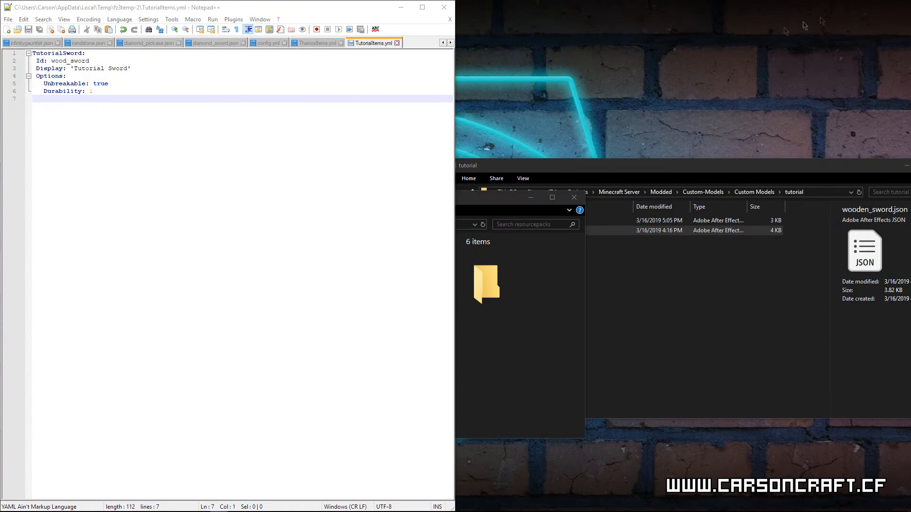
left_click(404, 8)
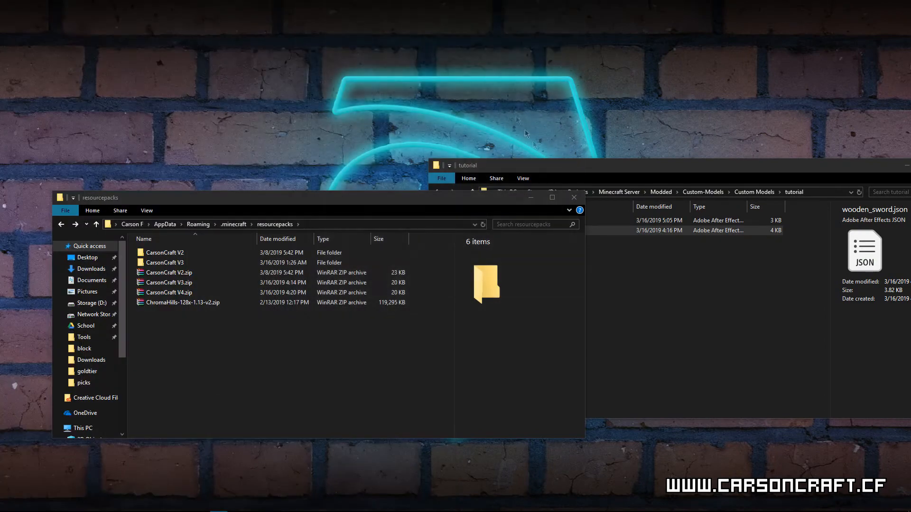
left_click(531, 197)
left_click_drag(779, 174, 614, 177)
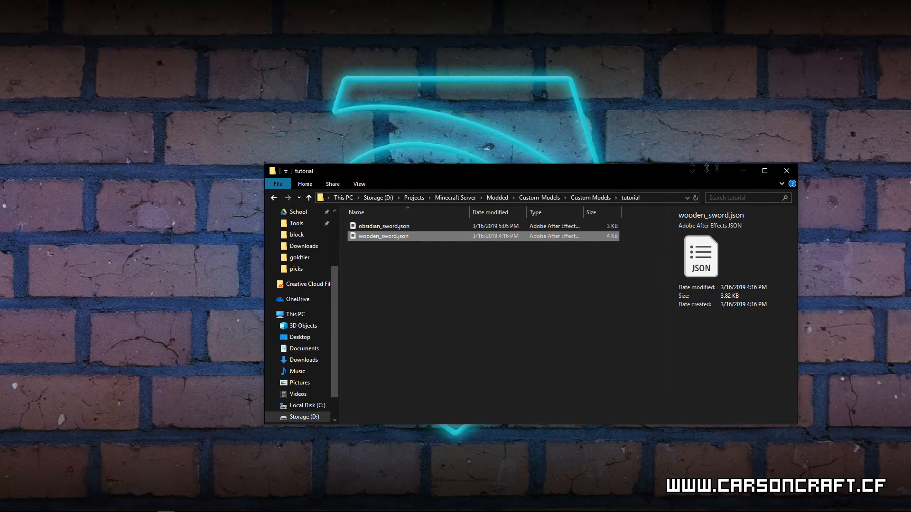
left_click(749, 166)
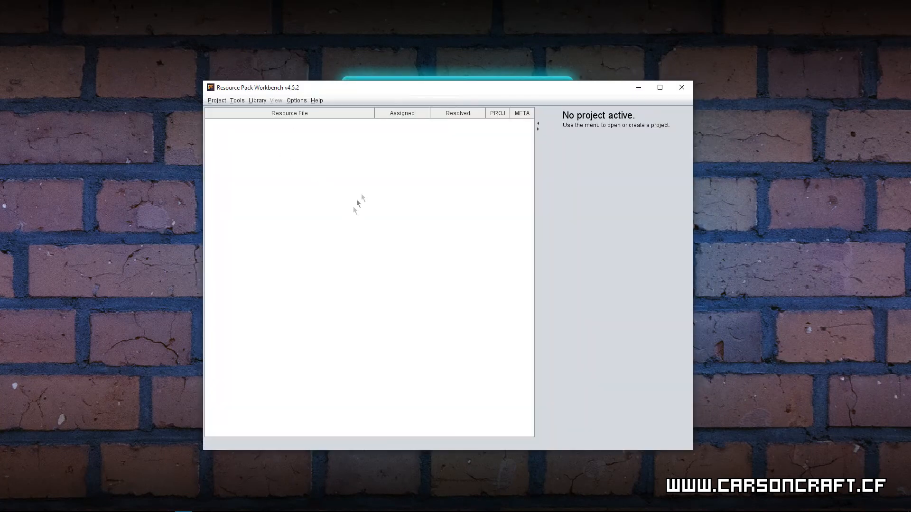
Step: Create a blank resource pack project named Tutorial with asset version 1.13.2
left_click(217, 101)
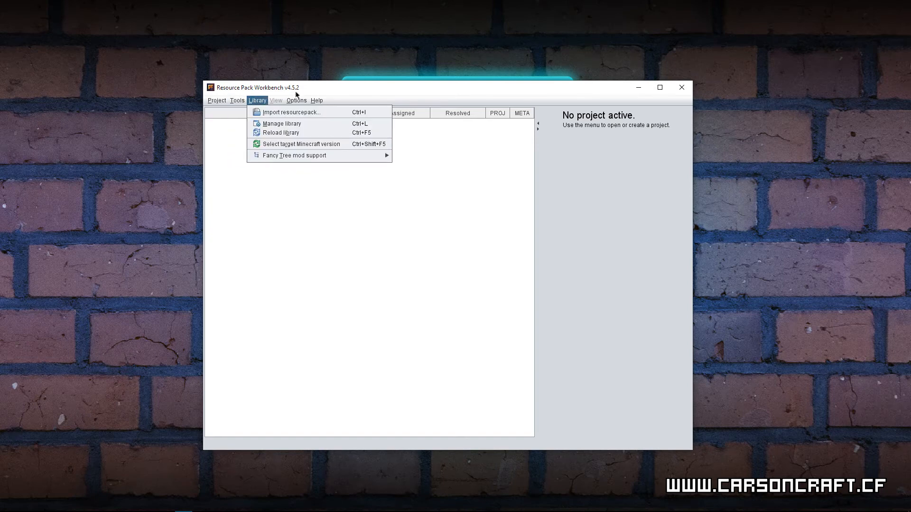
mouse_move(259, 100)
mouse_move(219, 101)
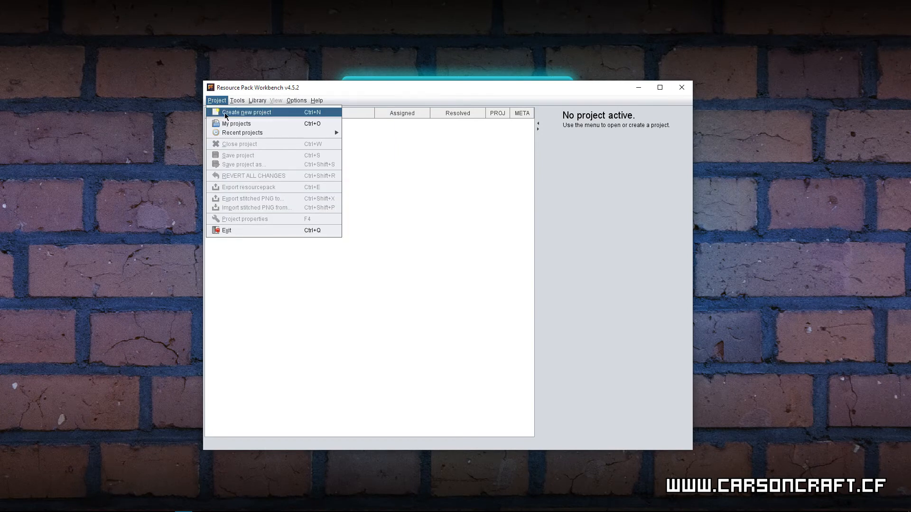
left_click(225, 114)
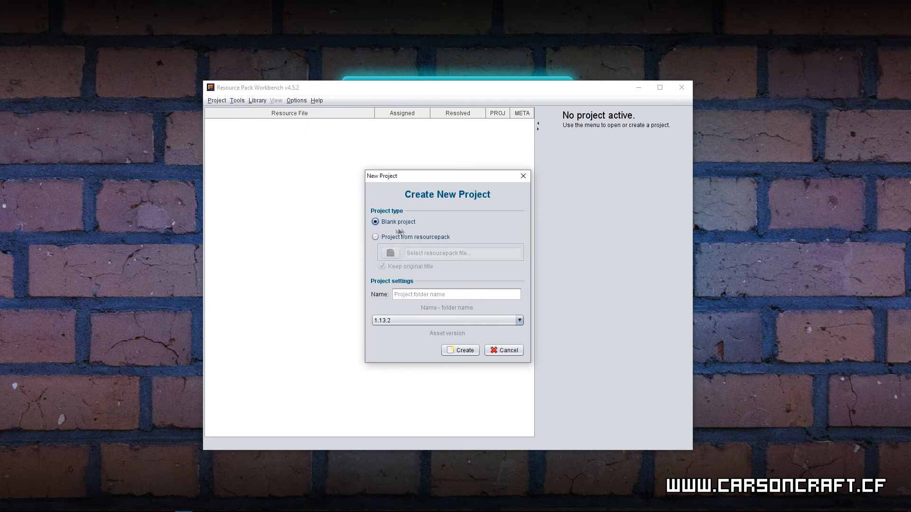
left_click(423, 295)
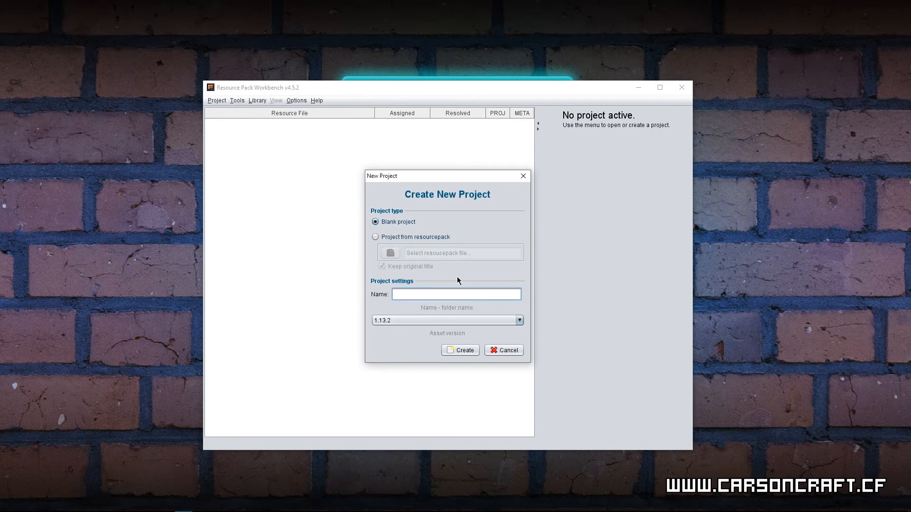
type("Tutorial")
left_click(459, 350)
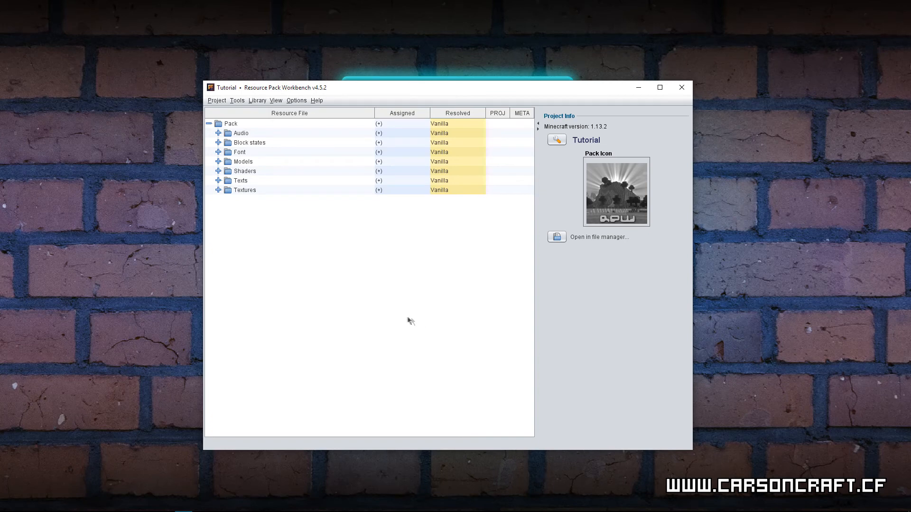
Step: Open the diamond_sword item model from Models/Items for text editing, copying its file into the project
left_click(218, 162)
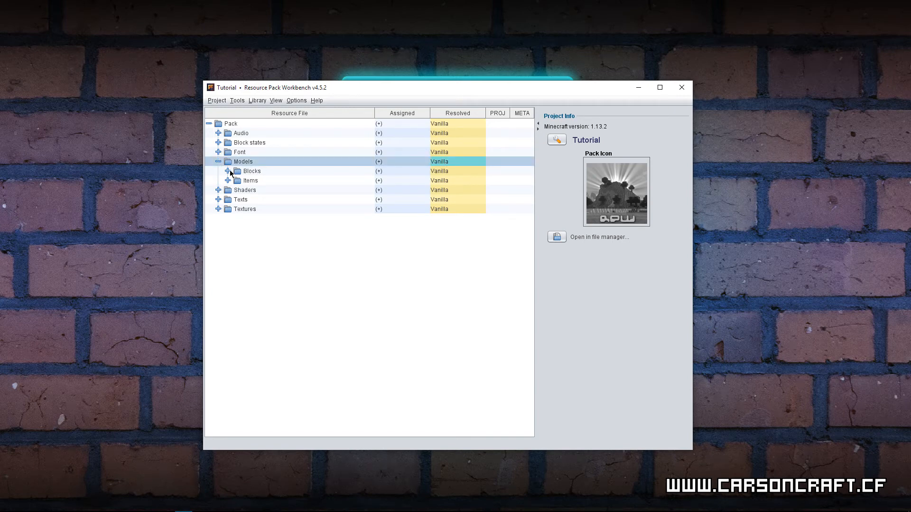
left_click(228, 181)
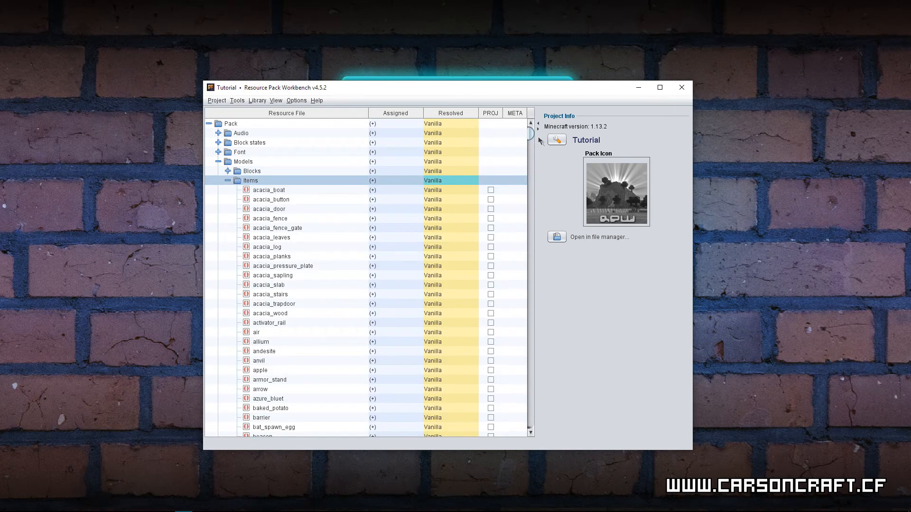
left_click_drag(530, 137, 530, 235)
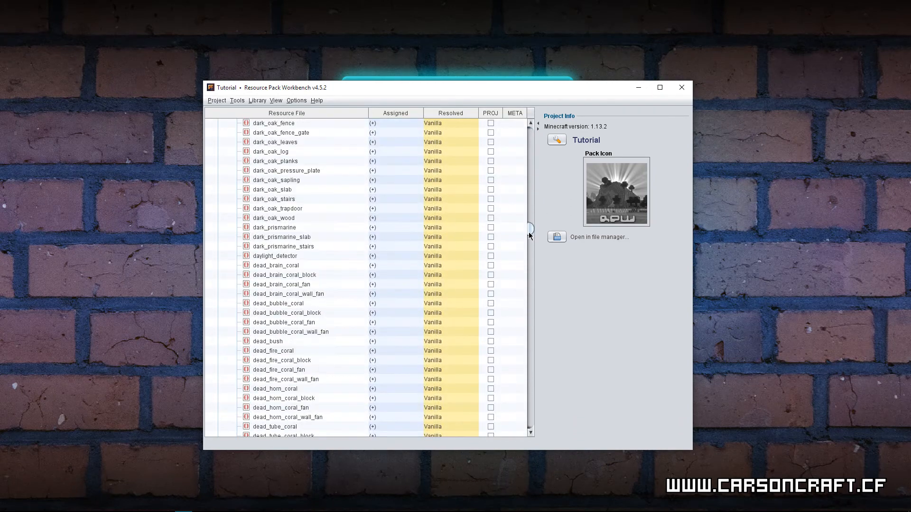
scroll(401, 263, "down", 9)
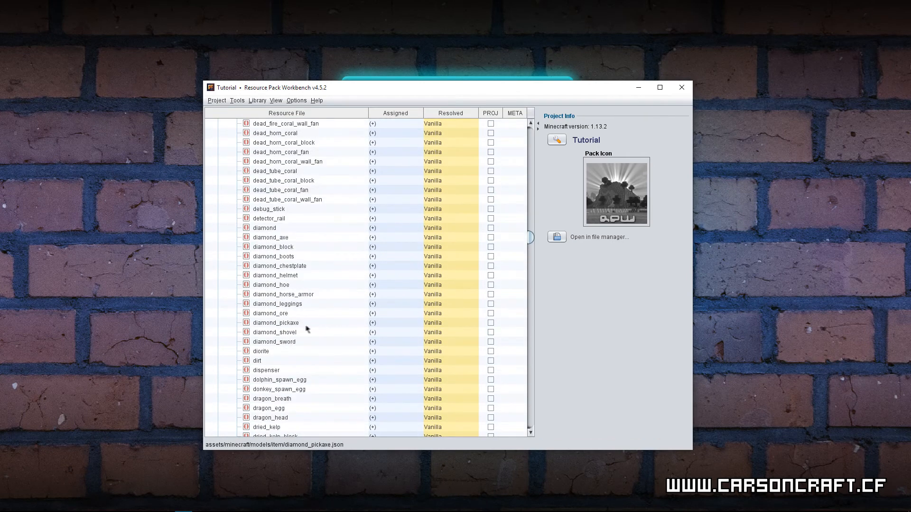
left_click(280, 343)
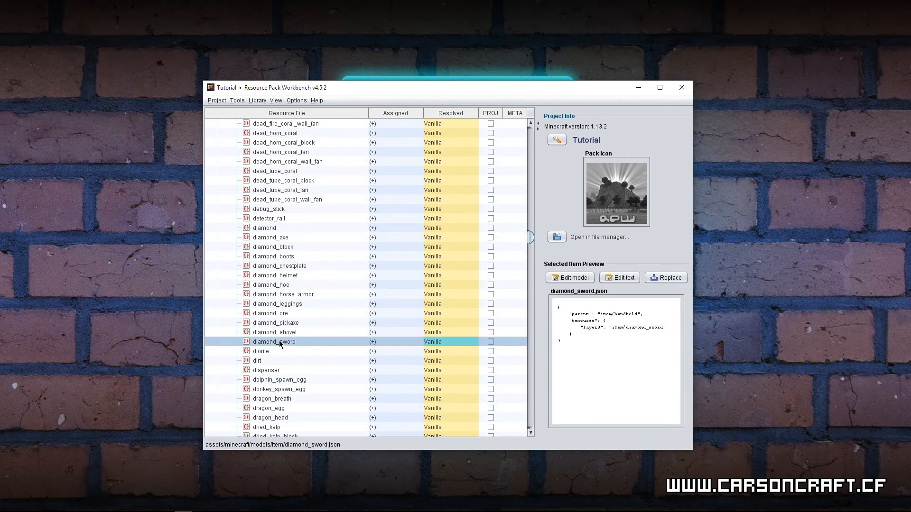
left_click(629, 279)
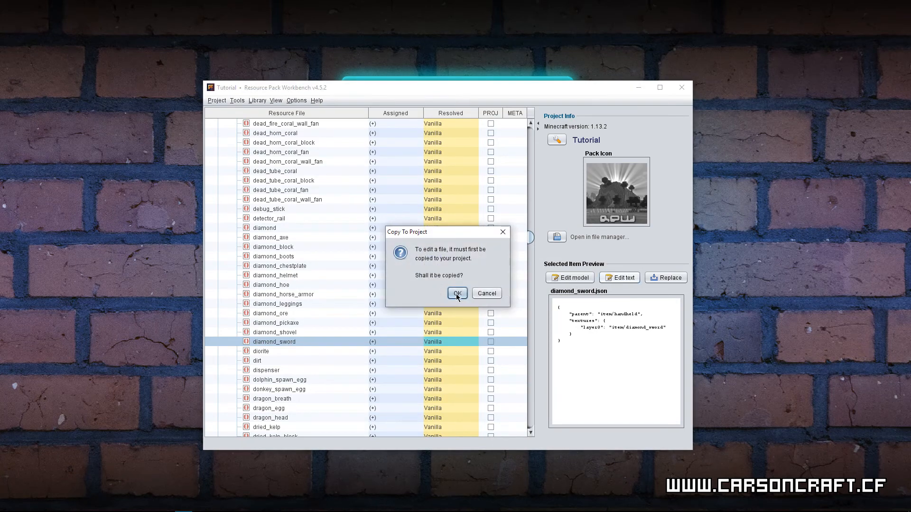
left_click(457, 293)
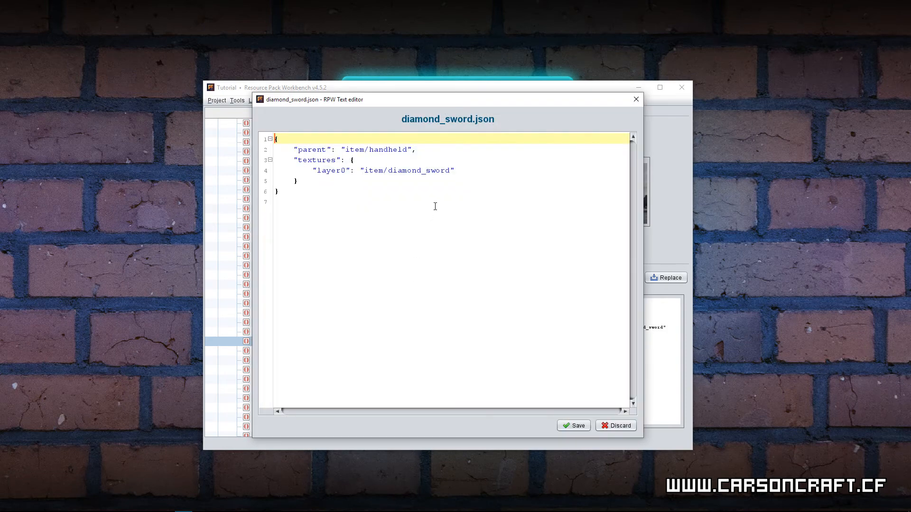
Step: Switch to the Damage Value Model Generator page and generate code with item/diamond_sword as the placeholder model address
mouse_move(38, 509)
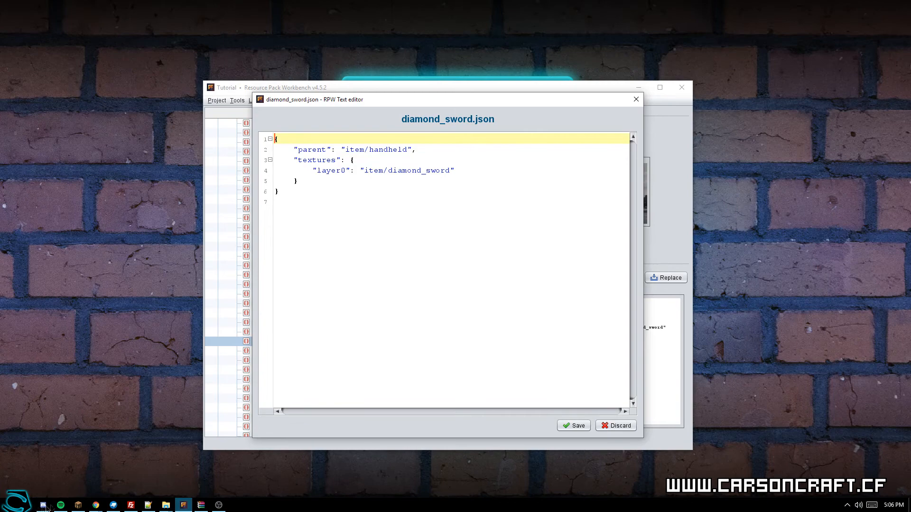
mouse_move(95, 505)
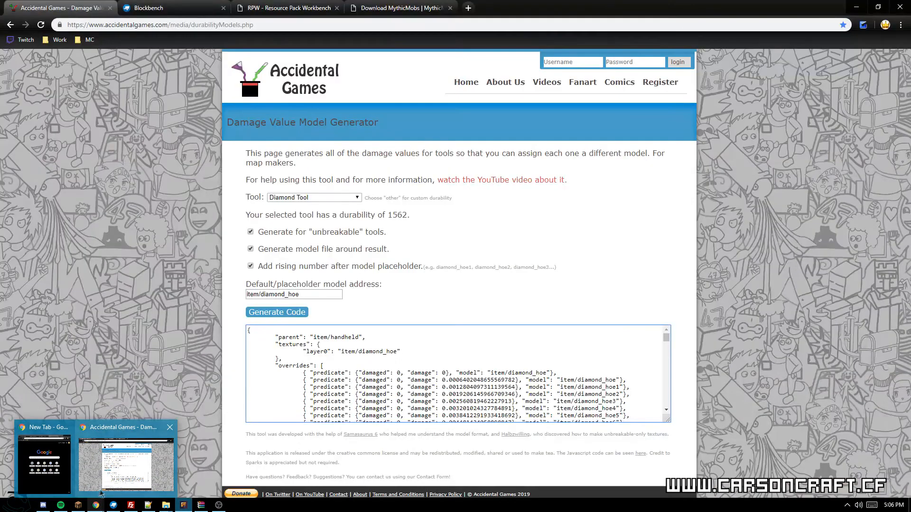
left_click(107, 478)
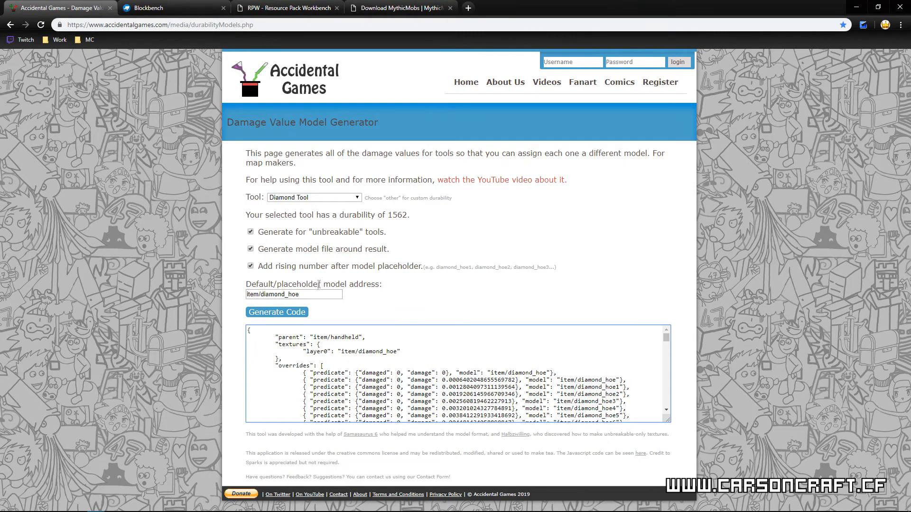
left_click(313, 293)
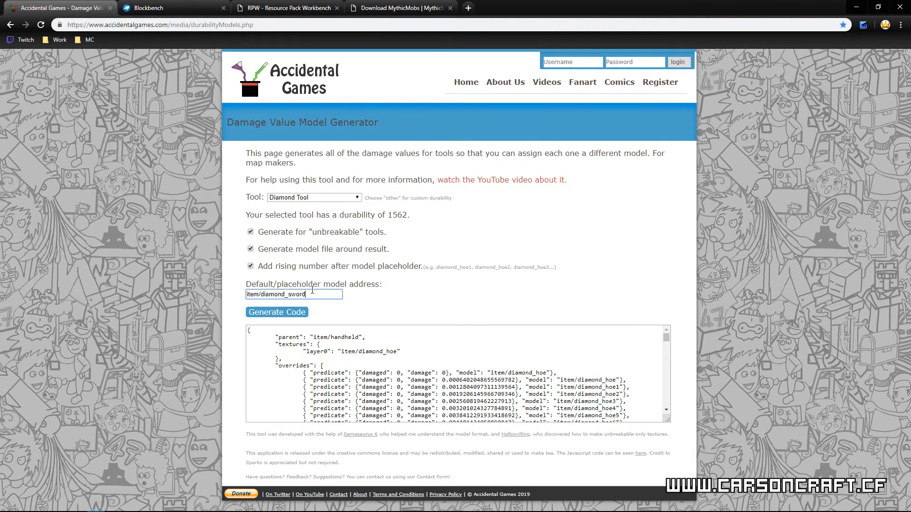
left_click(285, 311)
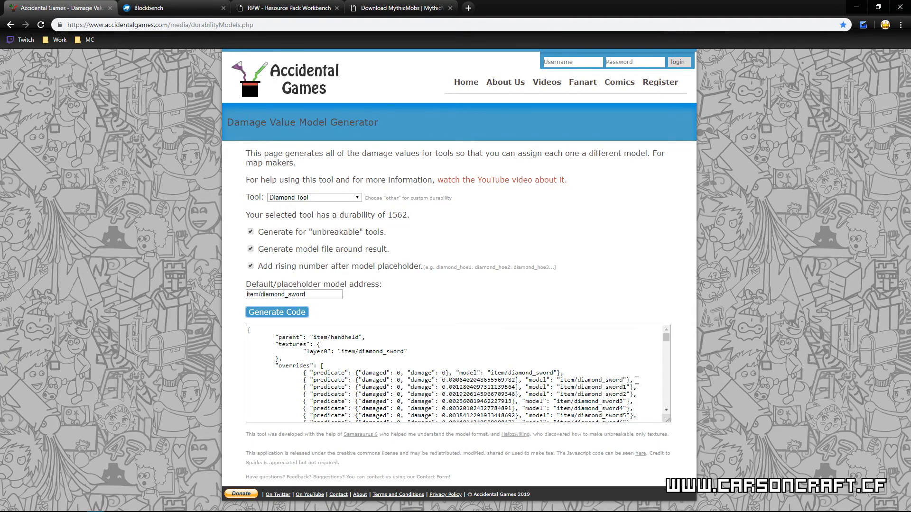
Step: Copy the generated code from the opening brace through the override with damage 0.0006402048655569782
left_click_drag(633, 380, 238, 328)
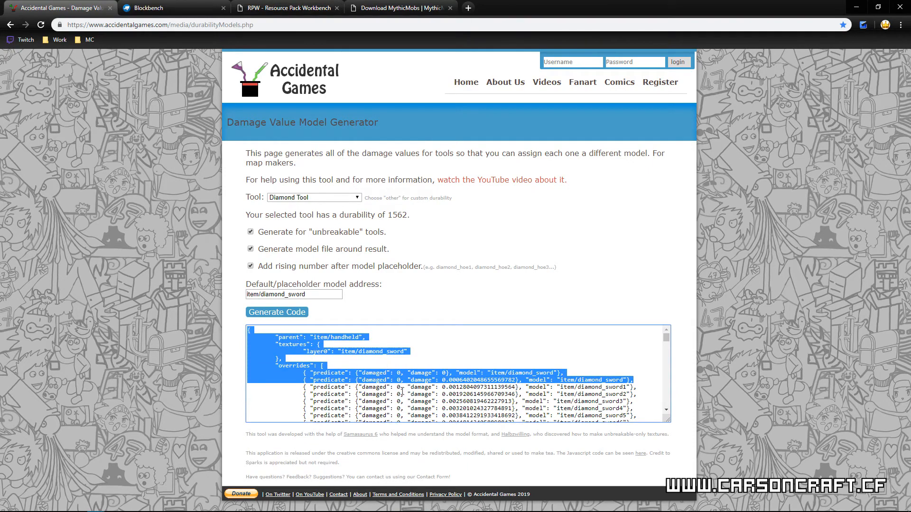
left_click(454, 378)
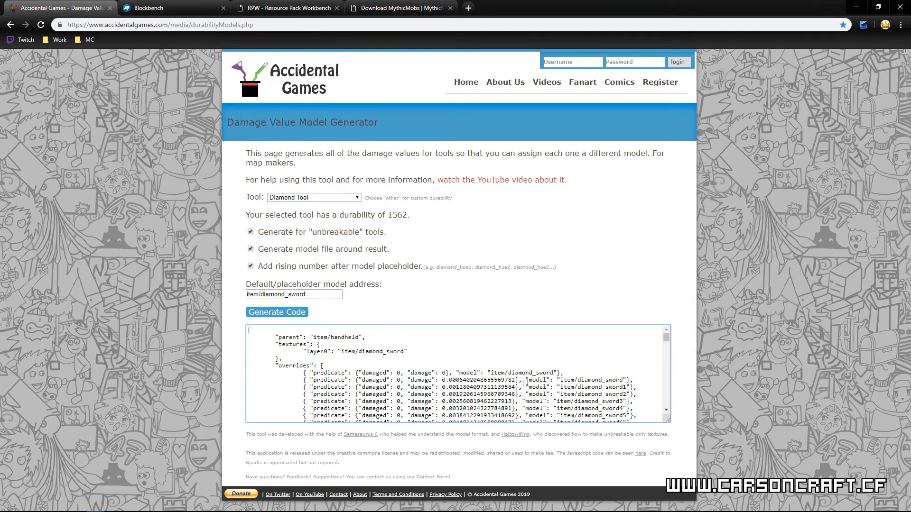
left_click_drag(519, 388, 462, 409)
scroll(511, 410, "down", 9)
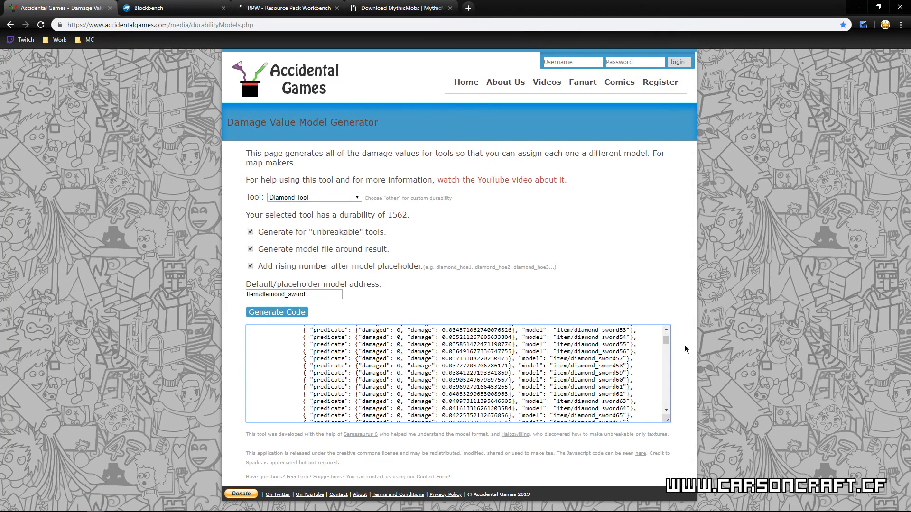
mouse_move(667, 341)
left_mouse_down()
mouse_move(663, 424)
mouse_move(666, 336)
left_mouse_up()
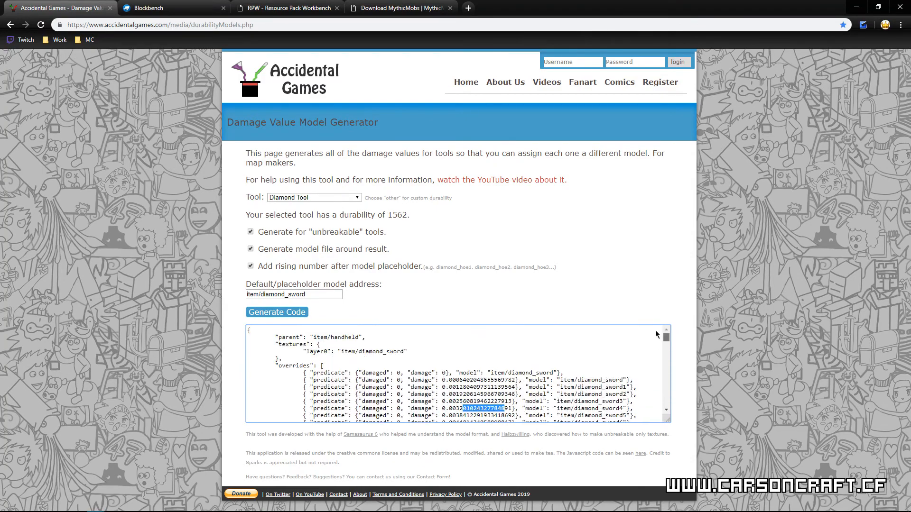
left_click_drag(642, 389, 383, 364)
left_click(630, 398)
left_click_drag(635, 381, 190, 302)
key("ctrl+c")
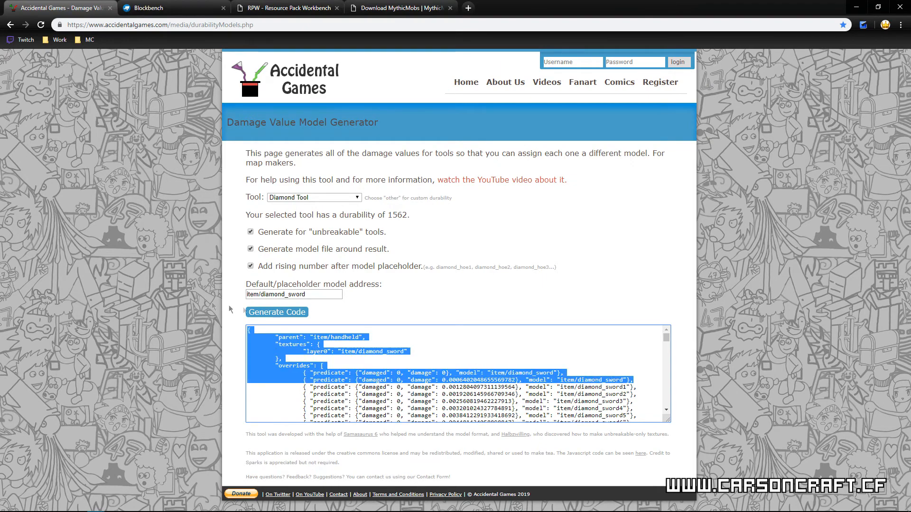
Step: Switch to Resource Pack Workbench and replace the entire contents of diamond_sword.json with the copied code
mouse_move(208, 509)
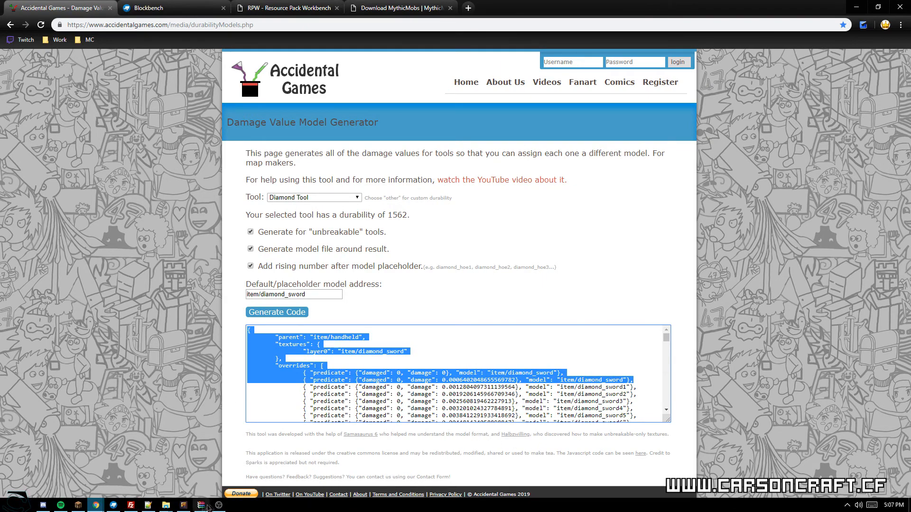
left_click(183, 505)
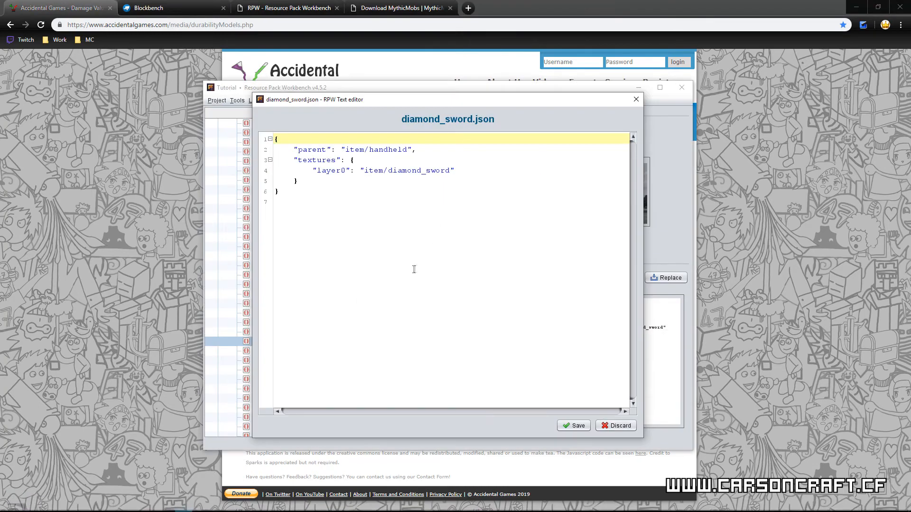
left_click_drag(414, 269, 231, 120)
key("ctrl+v")
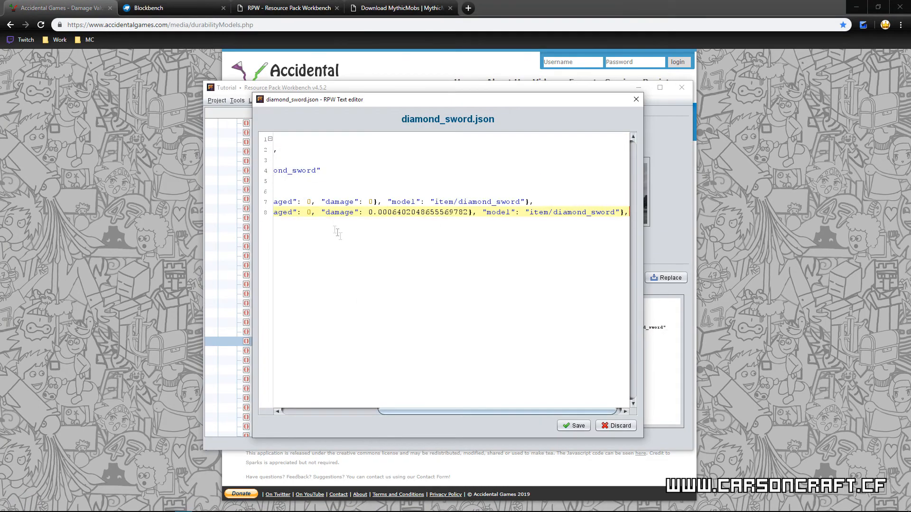
left_click_drag(388, 412, 290, 416)
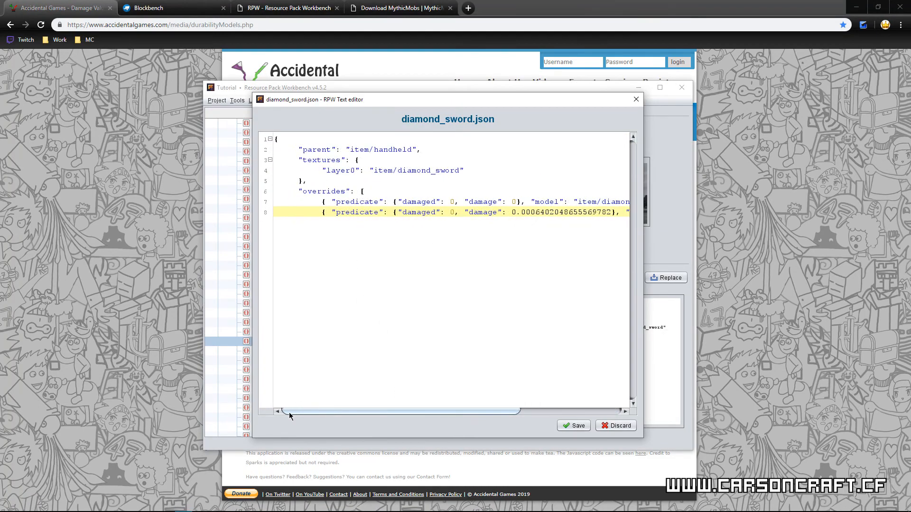
Step: Back on the generator page, copy the end of the code from the "damaged": 1 override through the final brace
left_click(761, 363)
left_click_drag(665, 338, 668, 407)
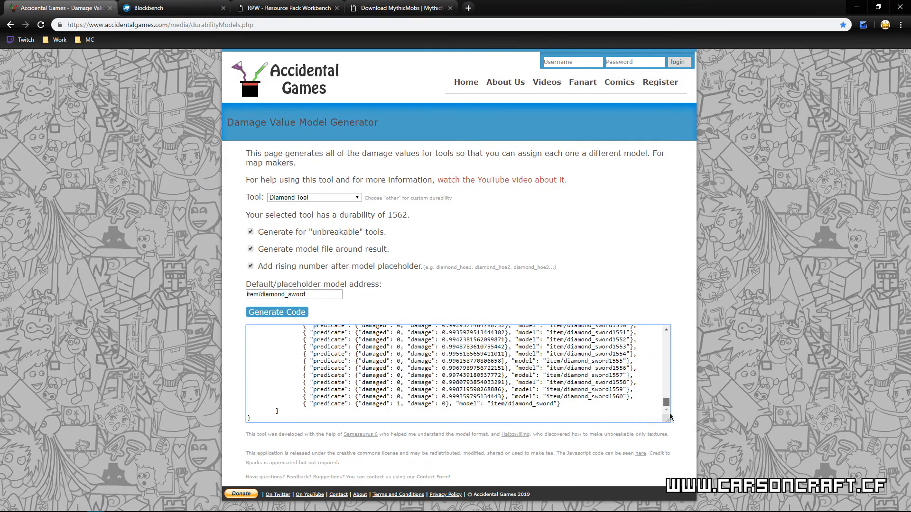
left_click_drag(374, 413, 297, 406)
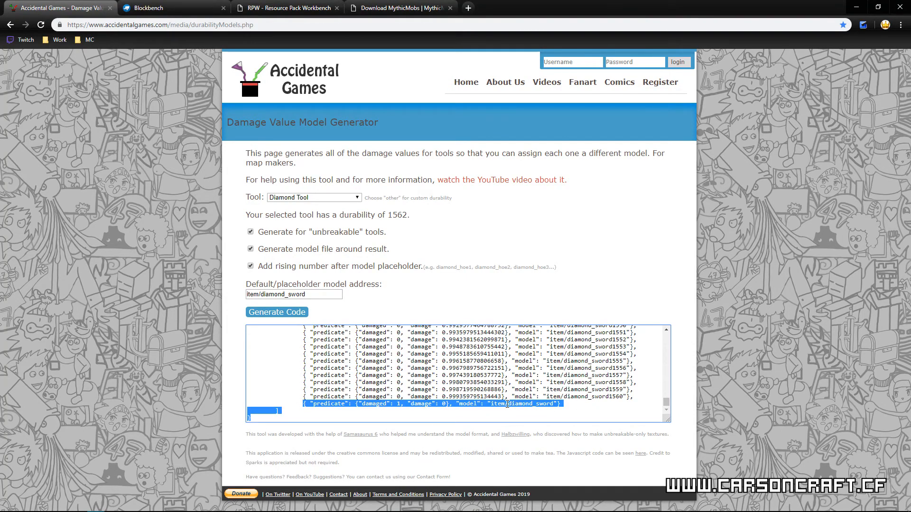
left_click(445, 406)
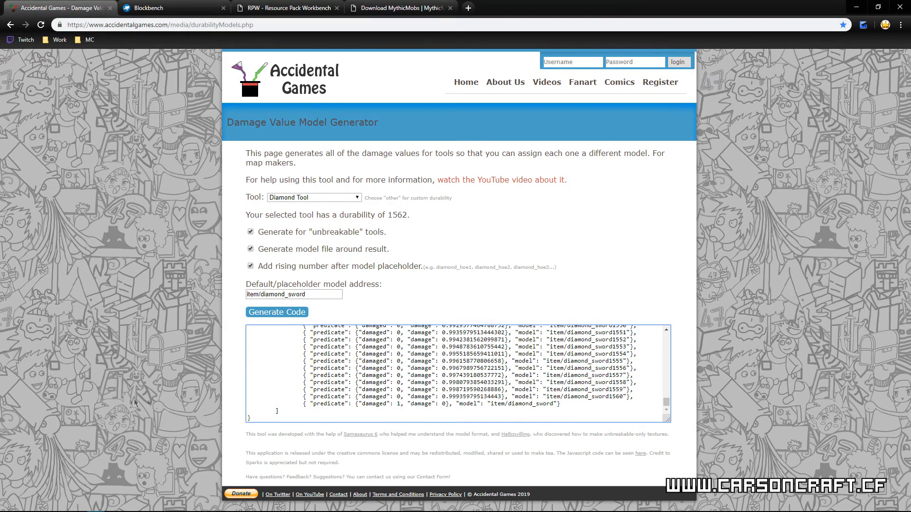
Step: Paste the copied ending on a new line after the last override in diamond_sword.json in Resource Pack Workbench
mouse_move(29, 510)
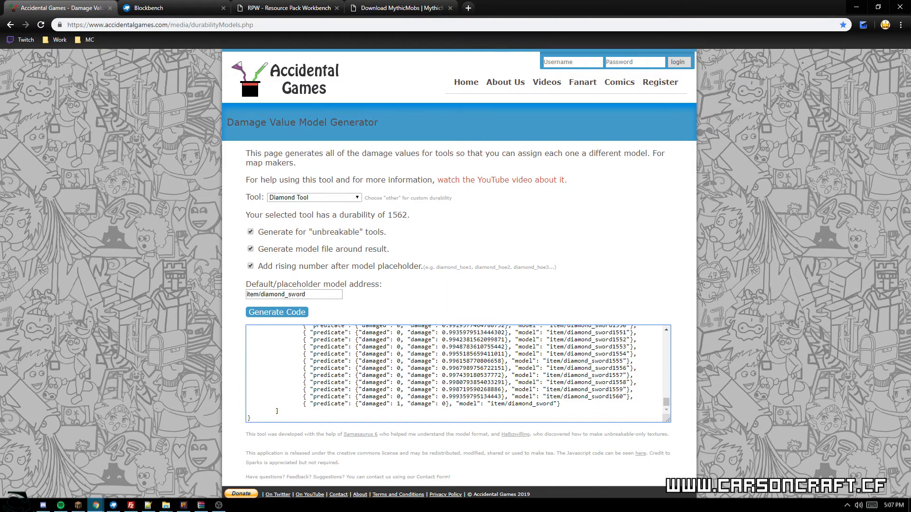
left_click(184, 506)
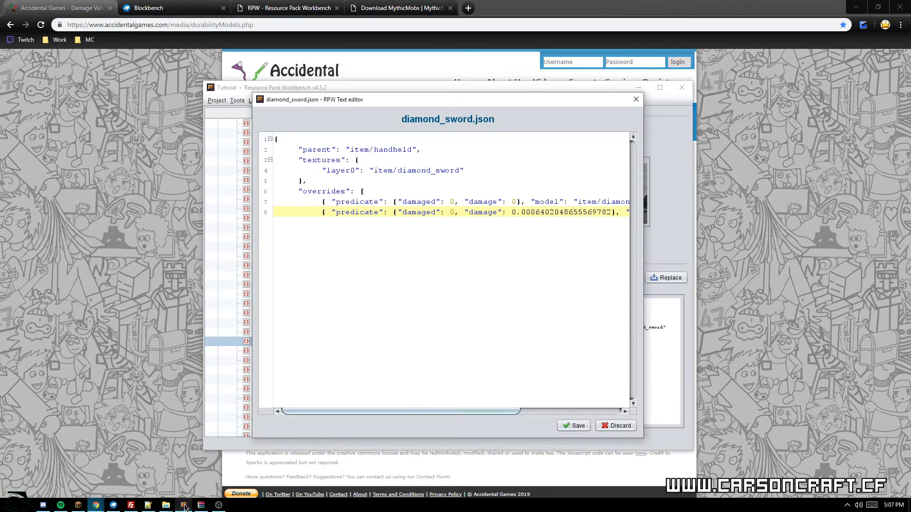
left_click_drag(411, 413, 540, 398)
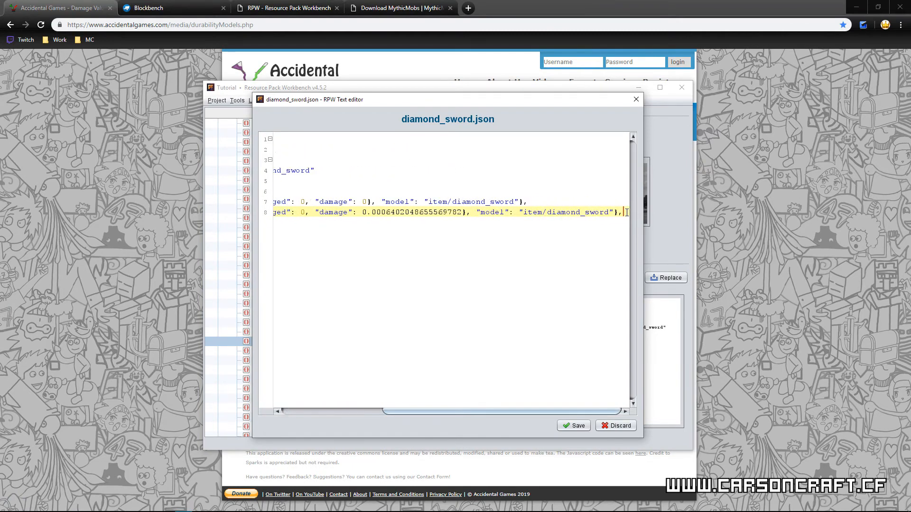
key("Return")
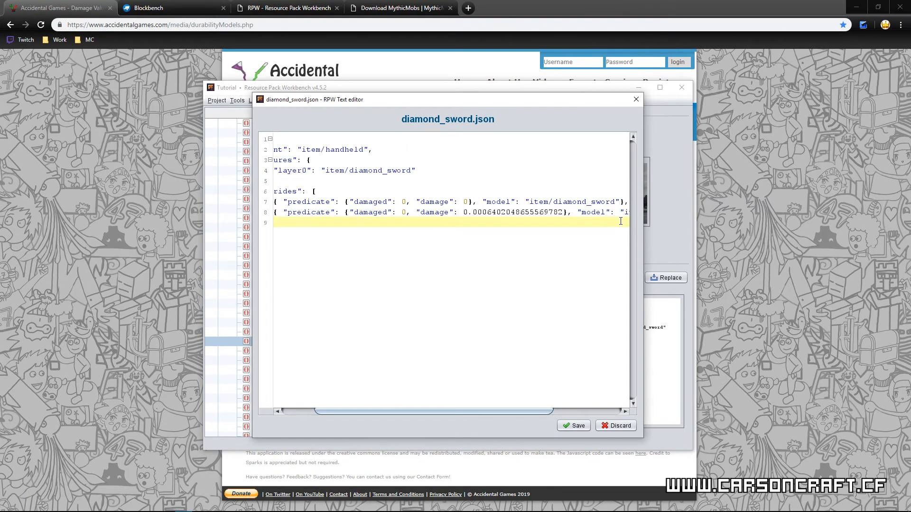
key("ctrl+v")
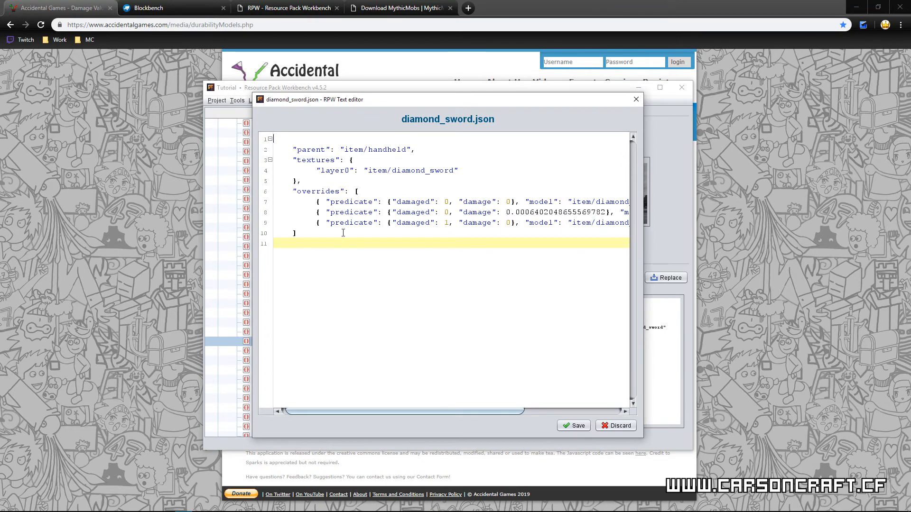
Step: Check the opening and closing brackets and braces of diamond_sword.json against the generated code
left_click(293, 147)
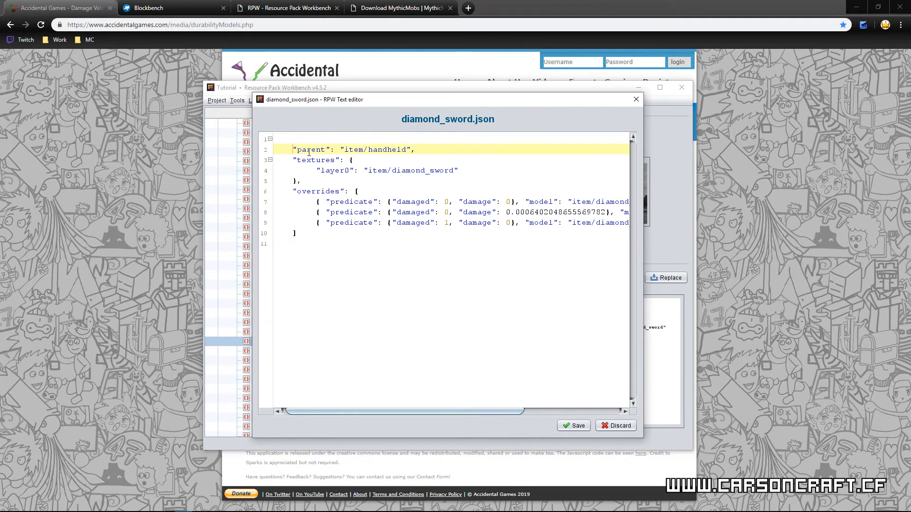
left_click(284, 249)
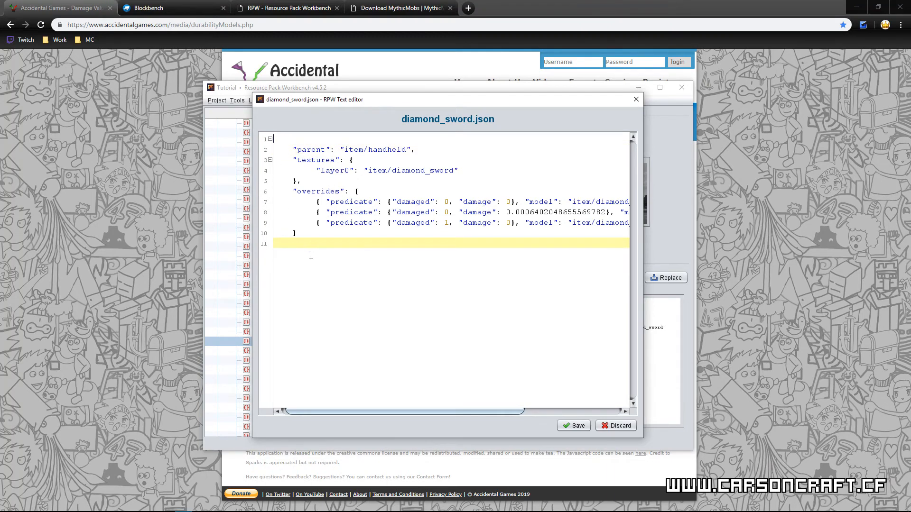
left_click(374, 164)
left_click(361, 193)
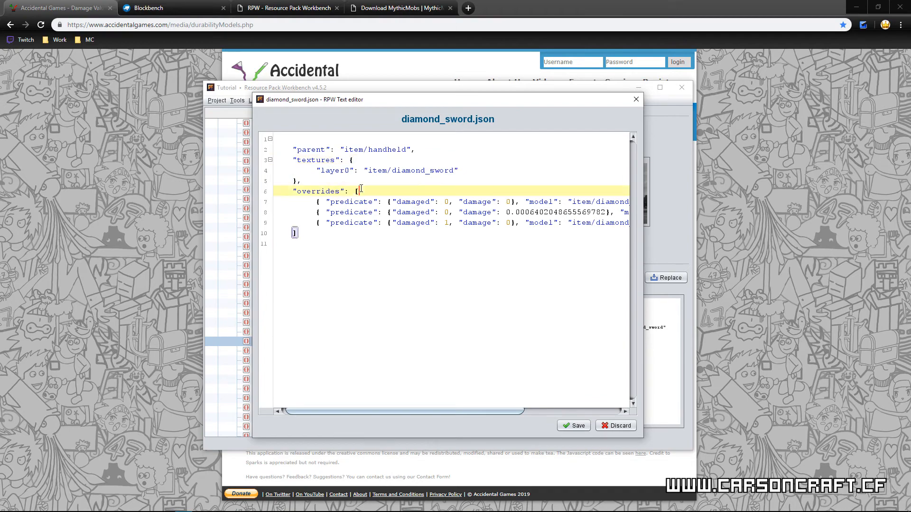
left_click(311, 470)
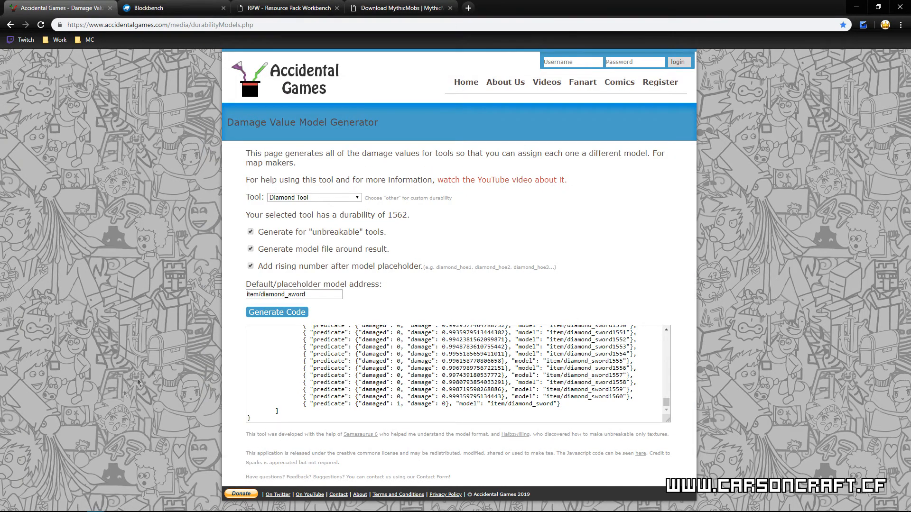
left_click(184, 505)
left_click_drag(365, 413, 334, 401)
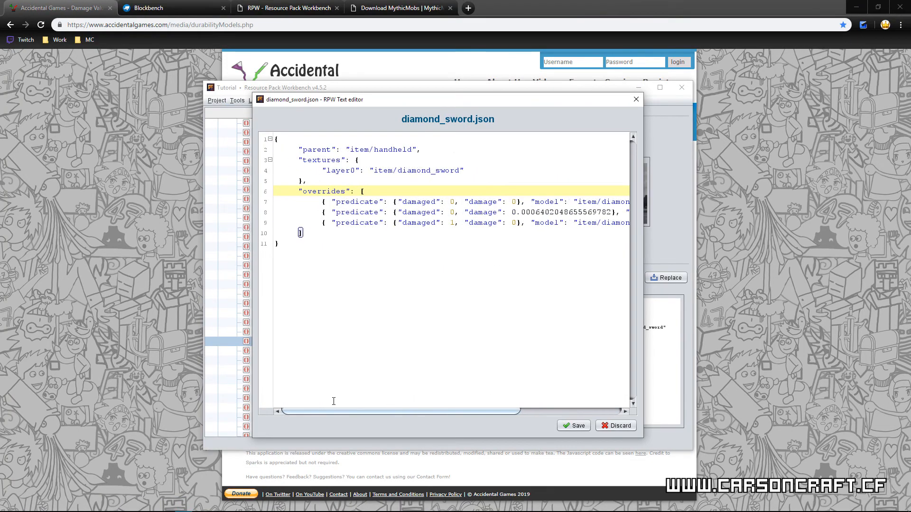
left_click(312, 277)
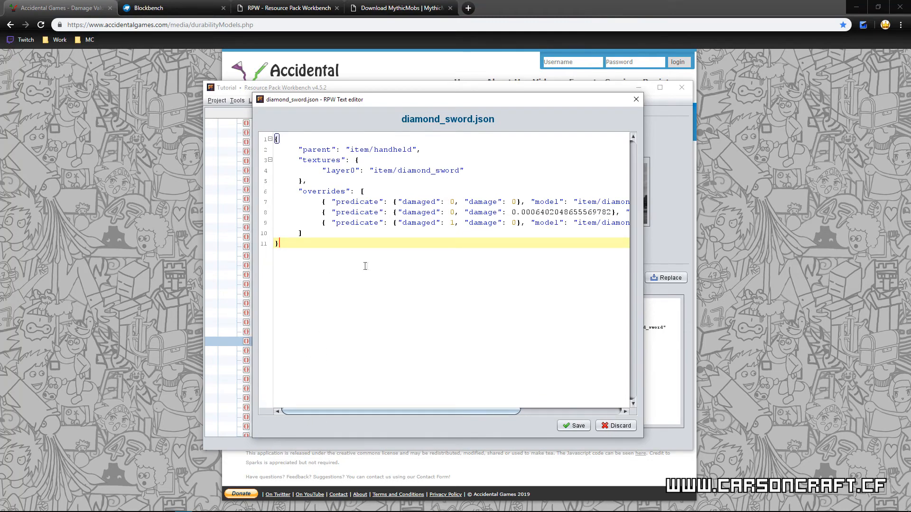
Step: Set the model of the 0.0006402048655569782 damage override to item/tutorial/obsidan_sword and save diamond_sword.json
left_click_drag(409, 411, 534, 409)
left_click_drag(609, 209, 545, 214)
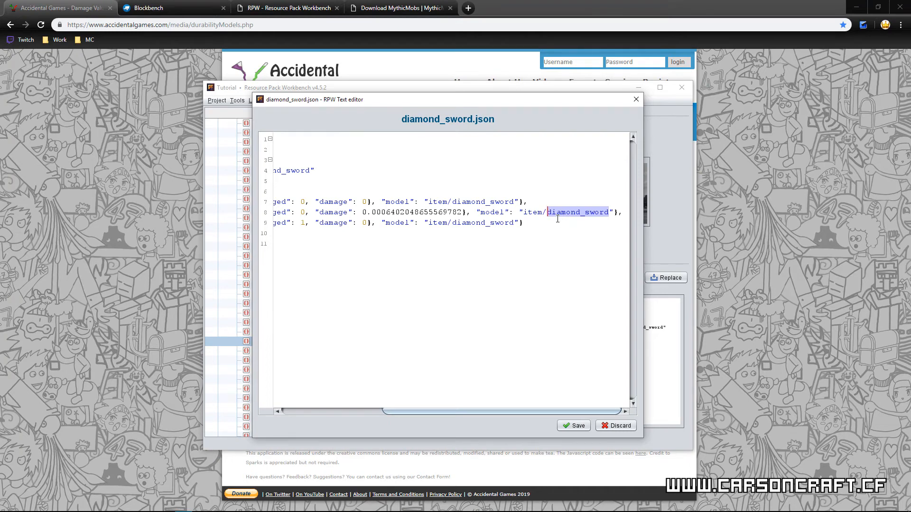
type("tutori")
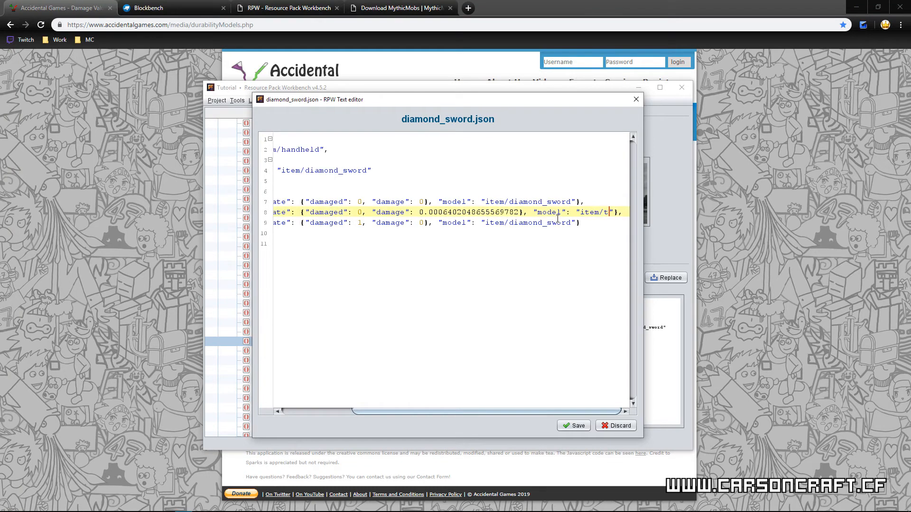
type("al")
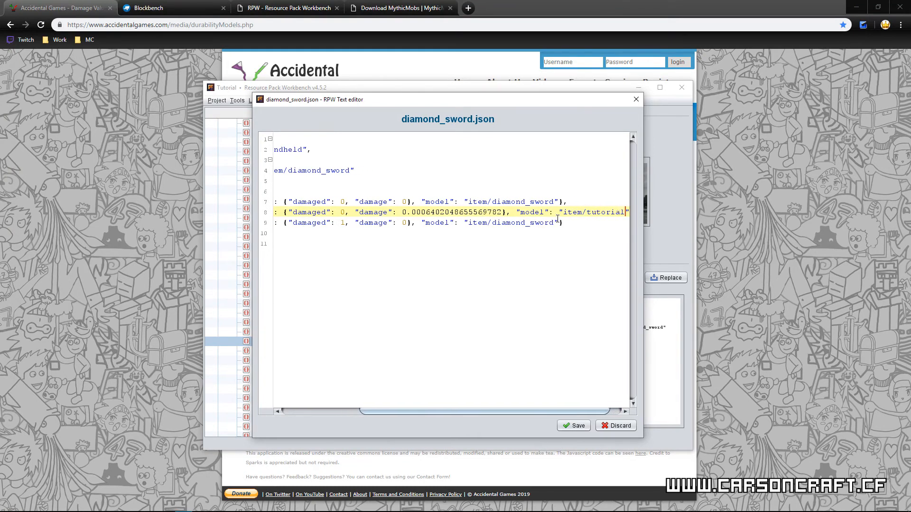
type("/")
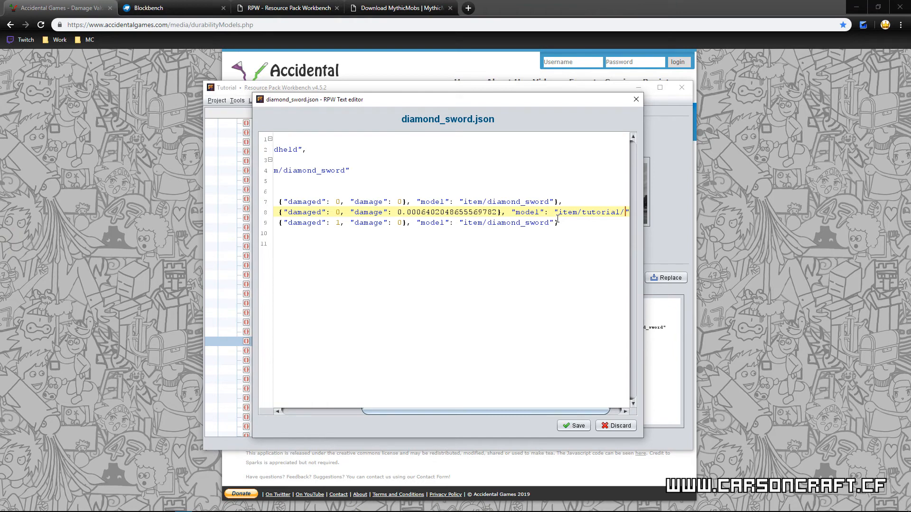
type("ob")
type("sidan_")
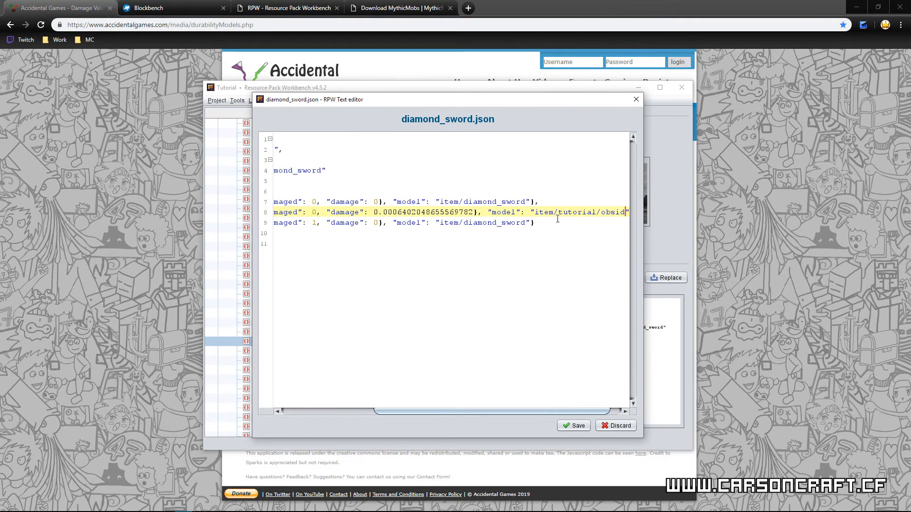
type("sword")
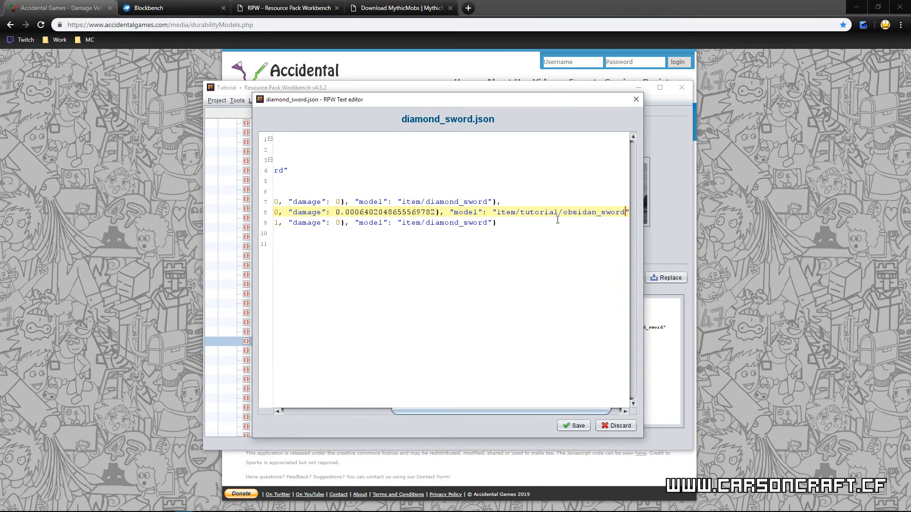
left_click(575, 426)
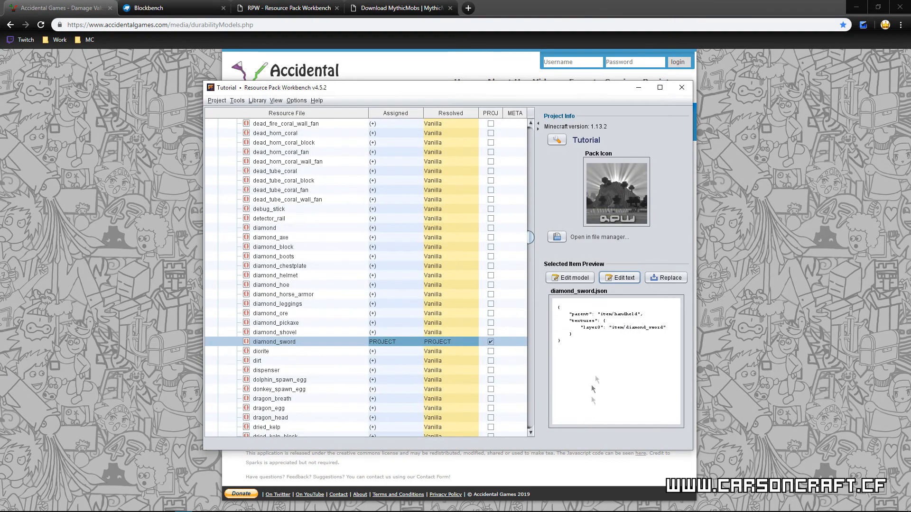
Step: Reselect diamond_sword in the resource list to refresh its preview, and save the Tutorial project
left_click(282, 334)
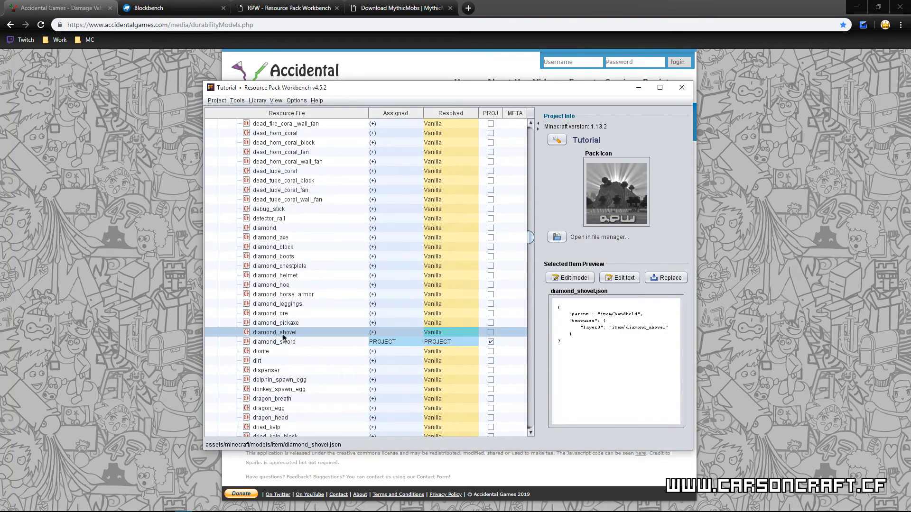
left_click(280, 342)
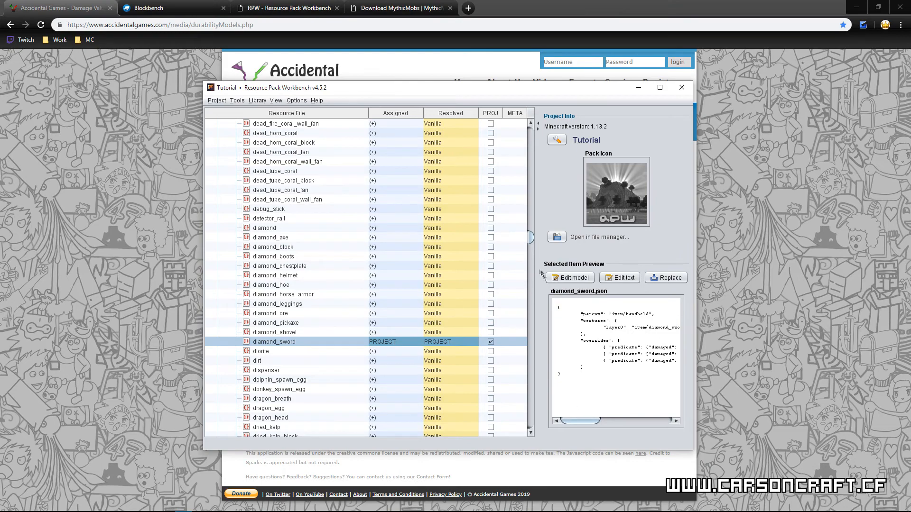
left_click(558, 141)
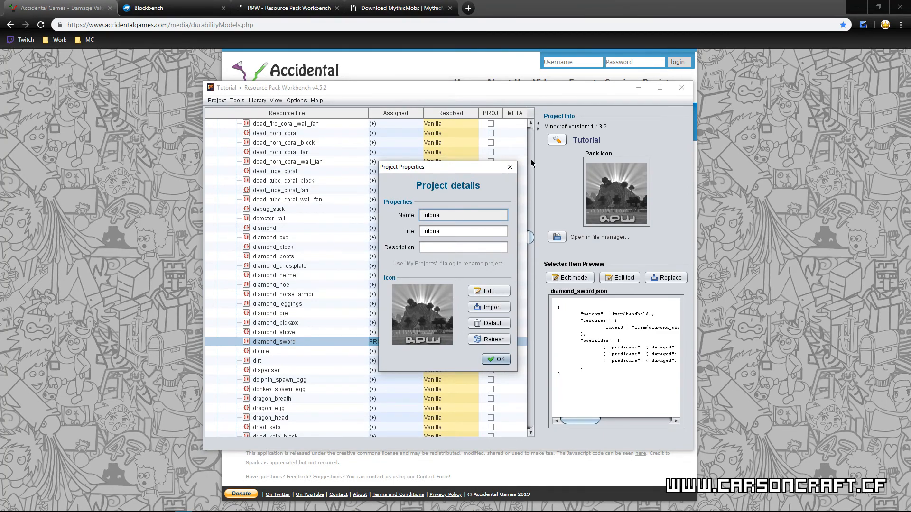
left_click(510, 168)
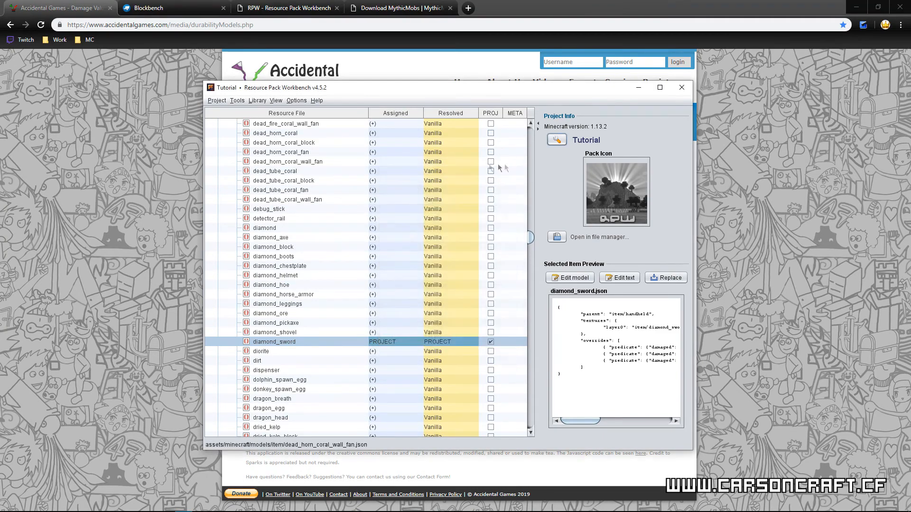
left_click(217, 101)
left_click(219, 156)
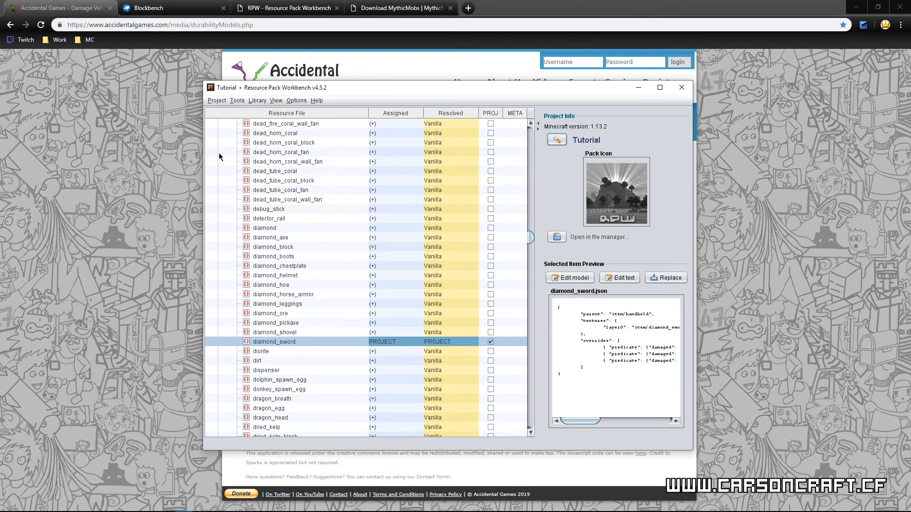
Step: Start exporting the project to Minecraft as a resource pack and open the choices for the resource pack format
left_click(216, 101)
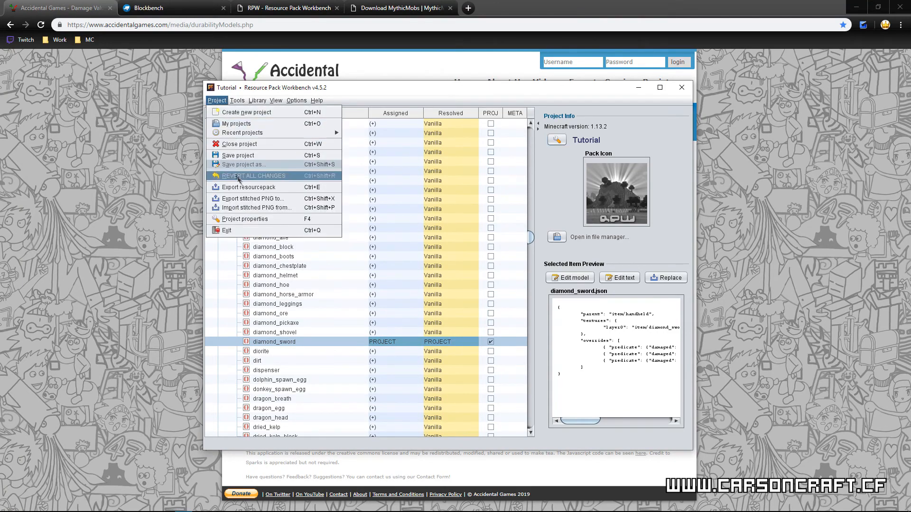
left_click(250, 188)
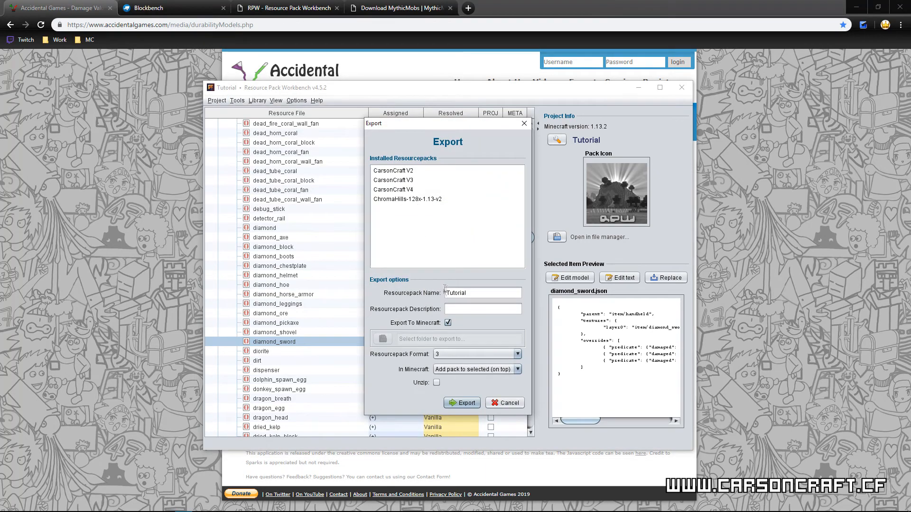
left_click_drag(475, 293, 445, 290)
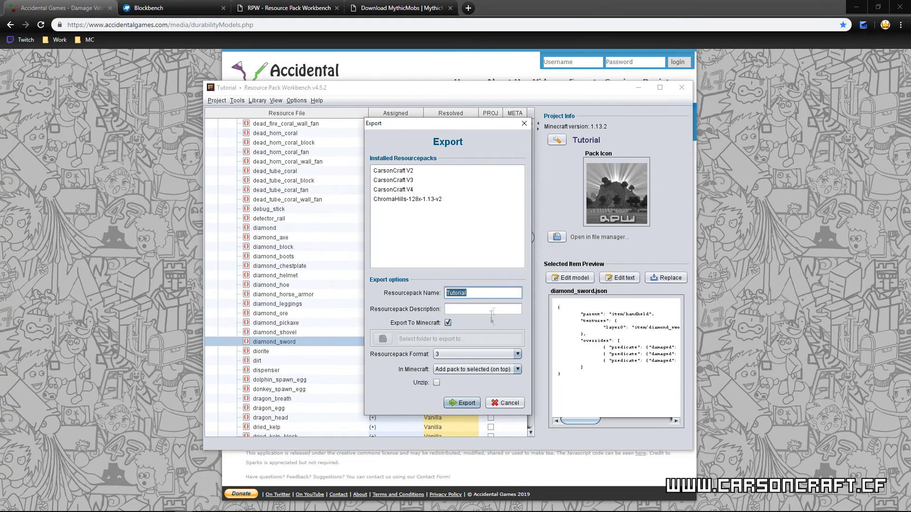
left_click(457, 358)
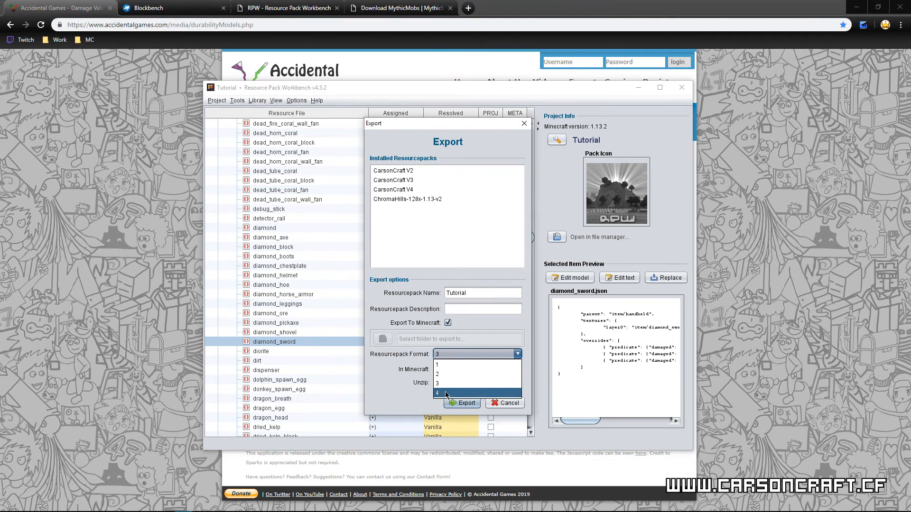
Step: Set the resource pack format to 4, export the Tutorial pack to Minecraft and acknowledge the finished export
left_click(446, 394)
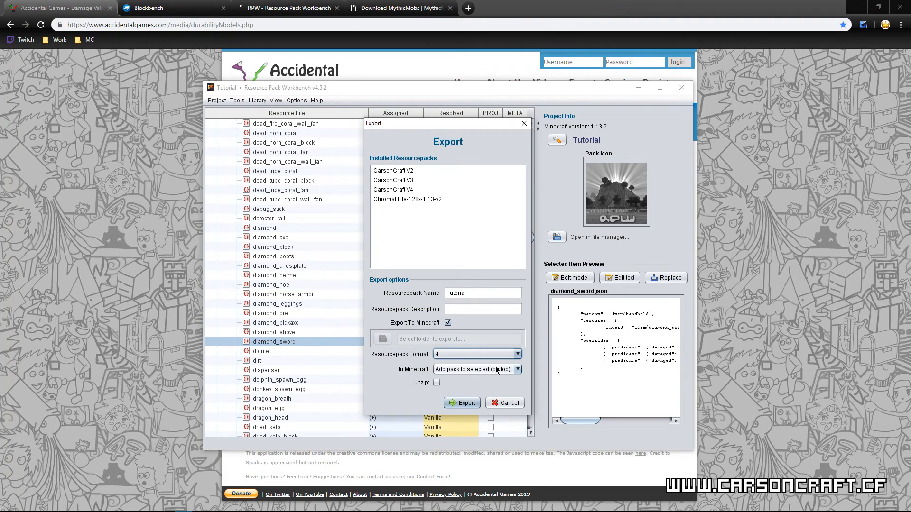
left_click(463, 402)
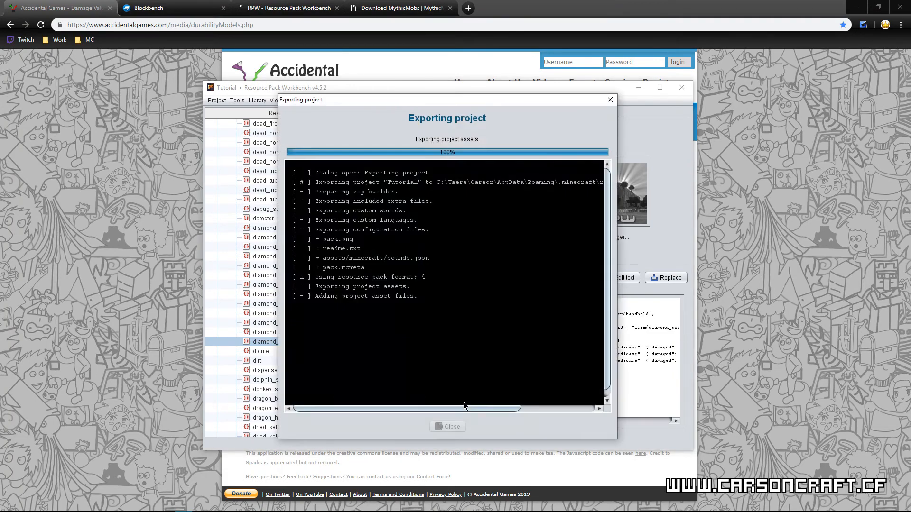
left_click(491, 283)
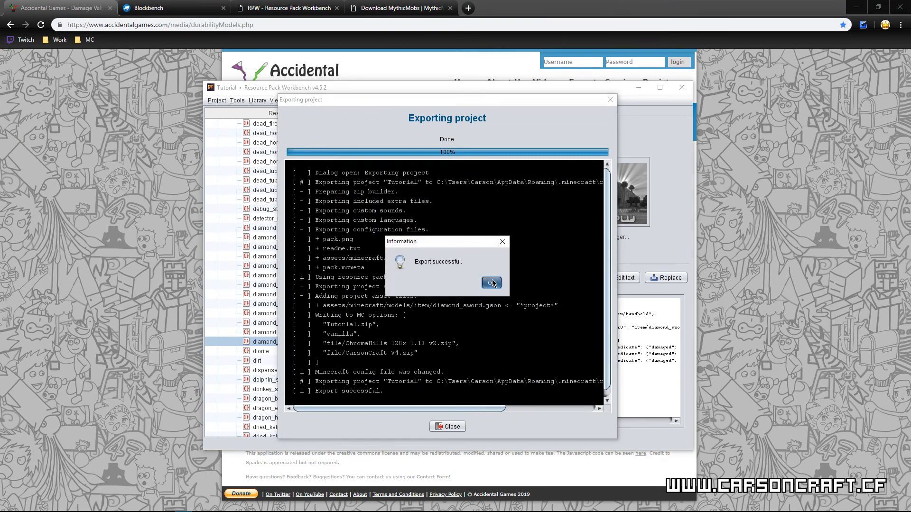
left_click(491, 283)
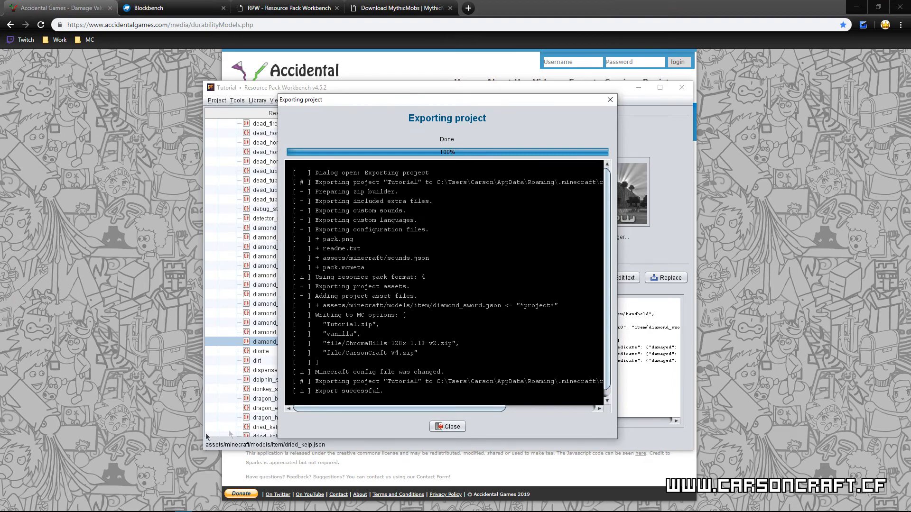
Step: Switch to the resourcepacks folder in File Explorer and open the exported Tutorial.zip in WinRAR
mouse_move(102, 502)
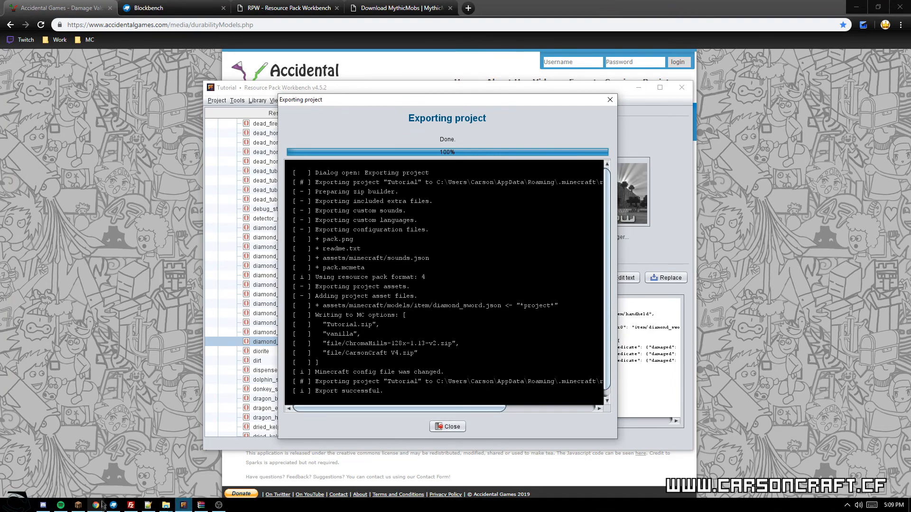
mouse_move(167, 507)
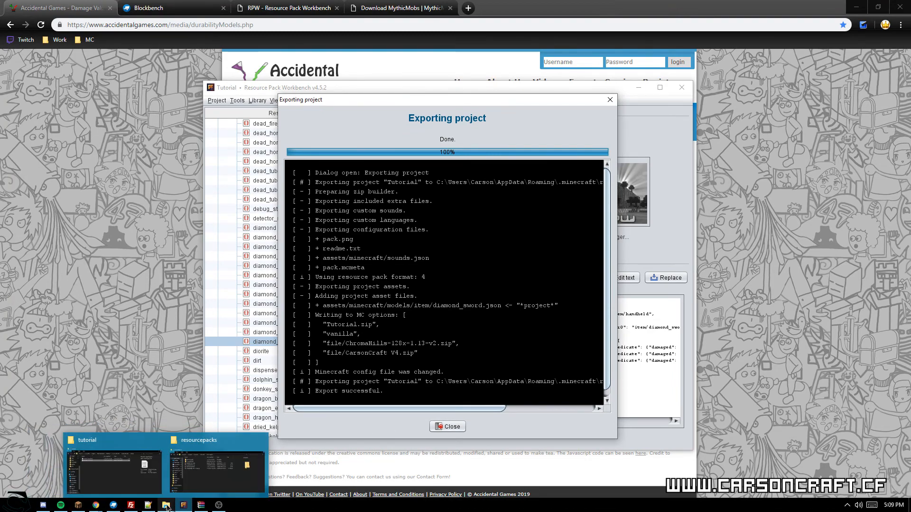
left_click(217, 470)
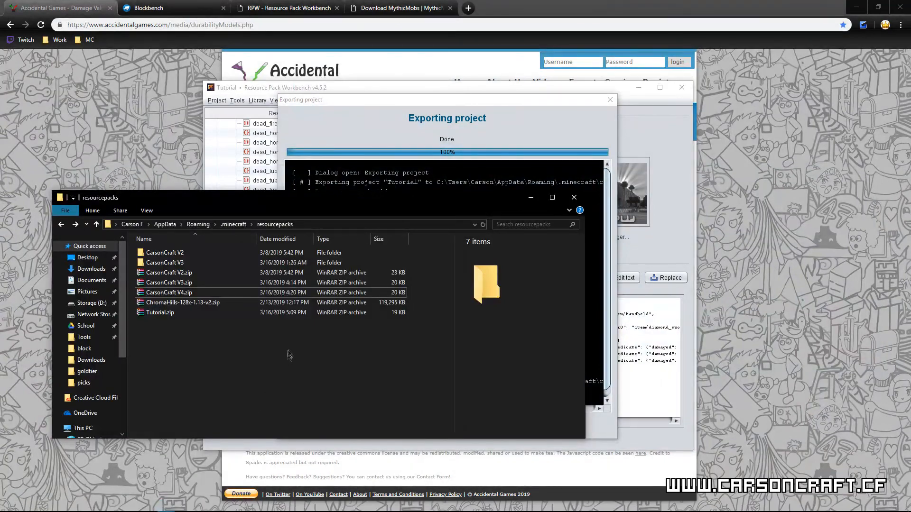
left_click_drag(388, 207, 500, 174)
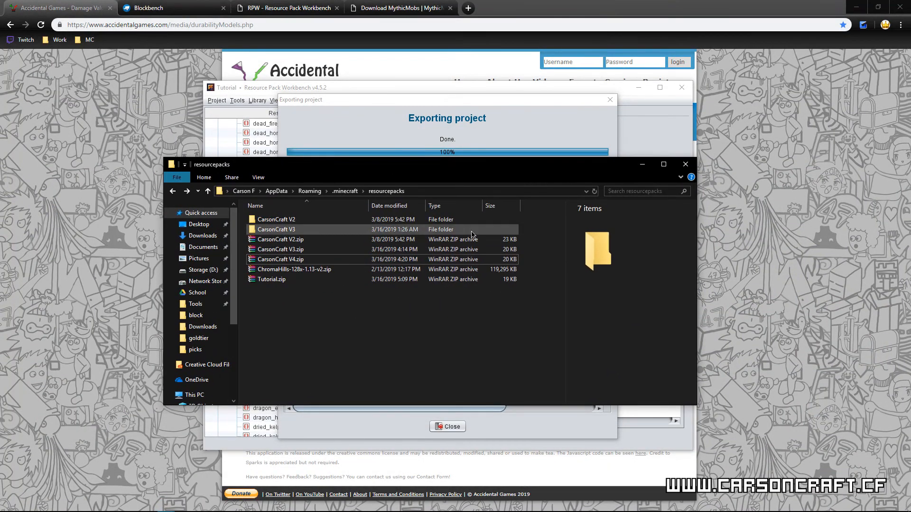
left_click(266, 280)
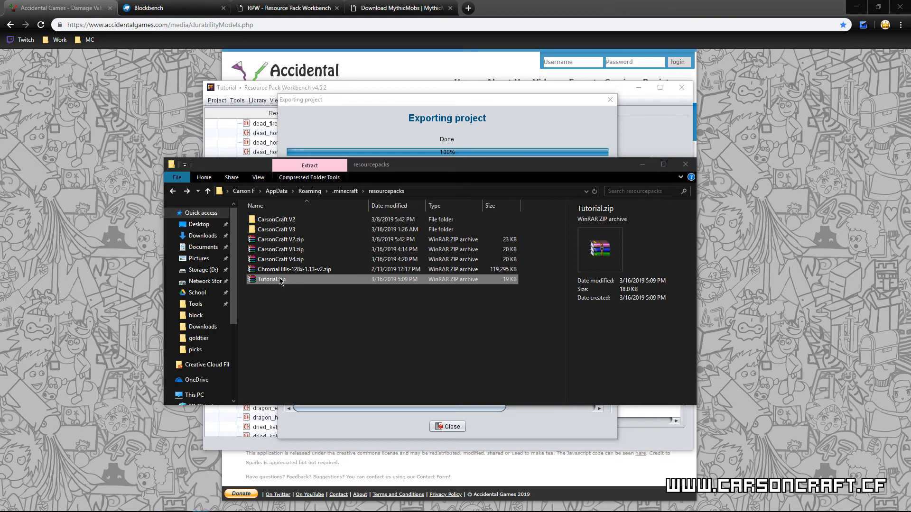
left_click(257, 263)
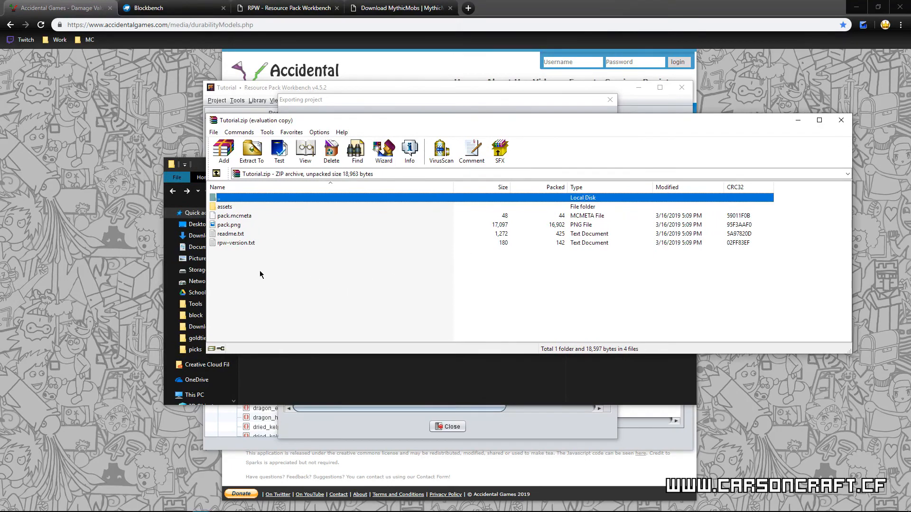
Step: Browse to the assets/minecraft/models/item folder inside Tutorial.zip
double_click(249, 208)
double_click(229, 207)
double_click(249, 210)
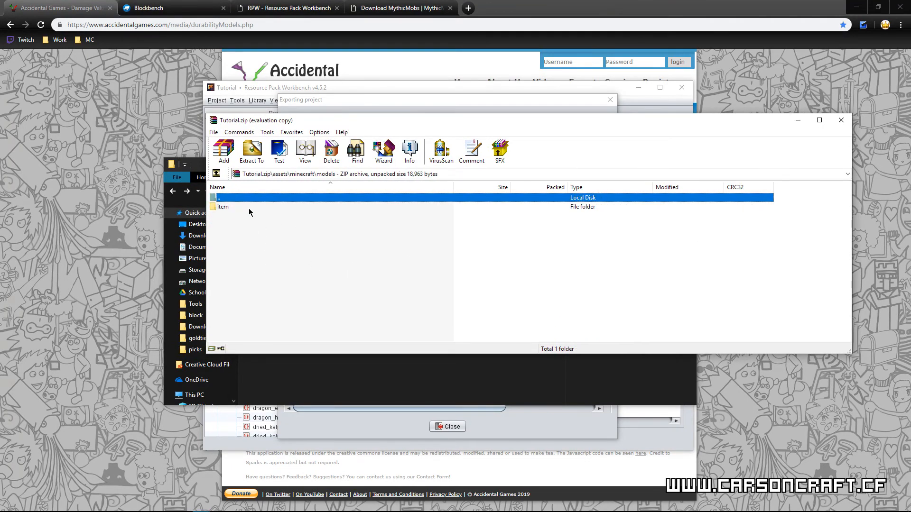
double_click(249, 209)
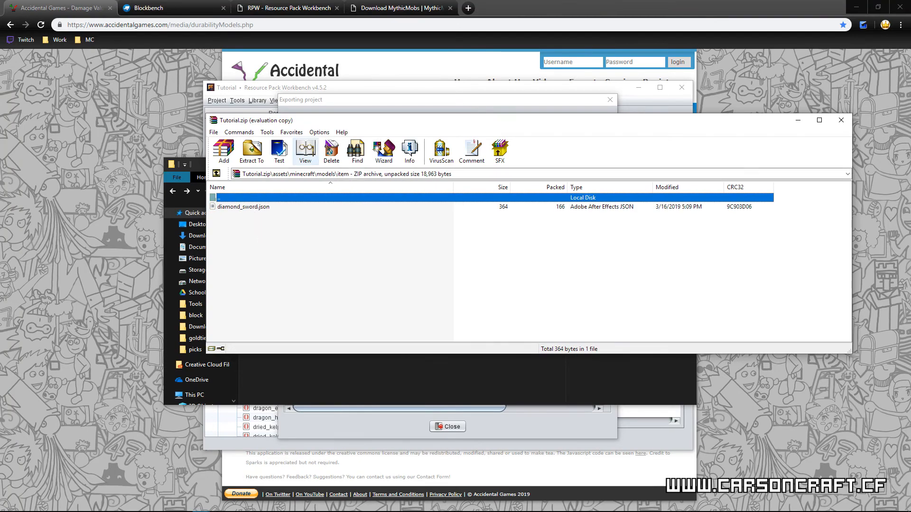
left_click_drag(346, 122, 375, 134)
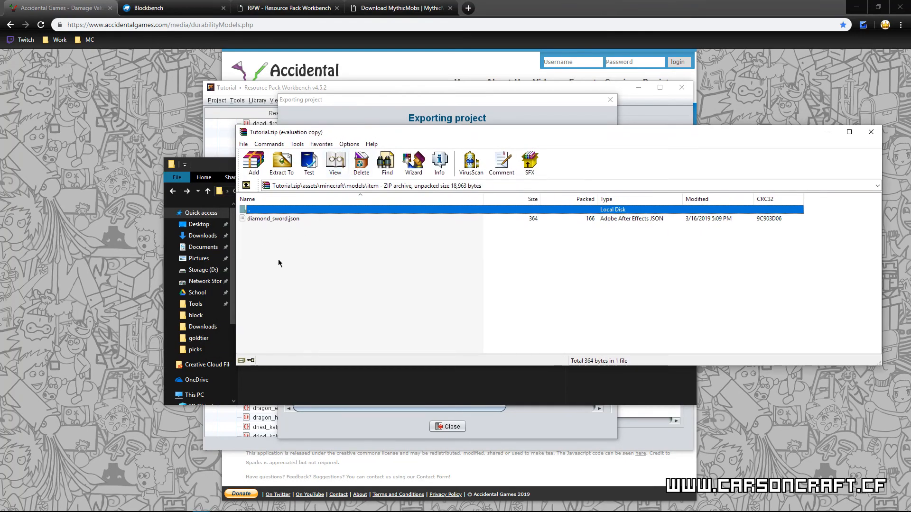
Step: Switch to Resource Pack Workbench, close the export log and check the custom model path in the text of diamond_sword.json
left_click(388, 90)
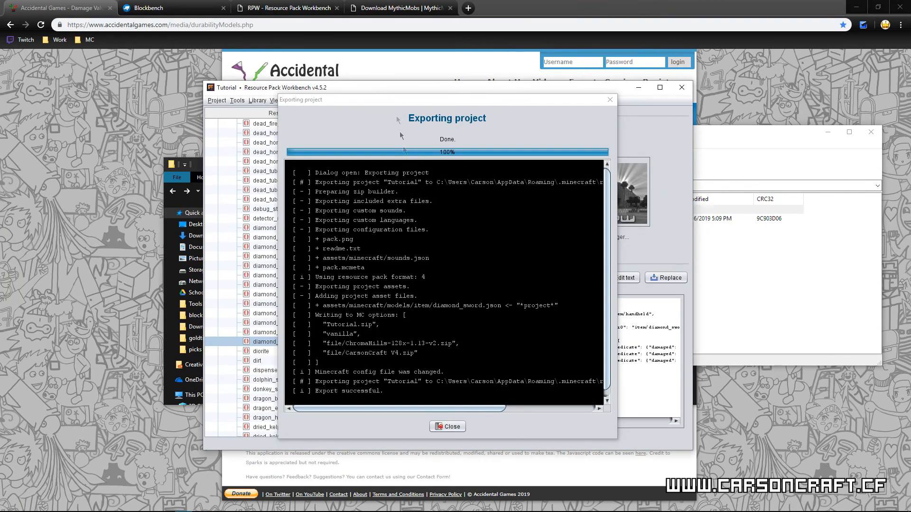
left_click(447, 427)
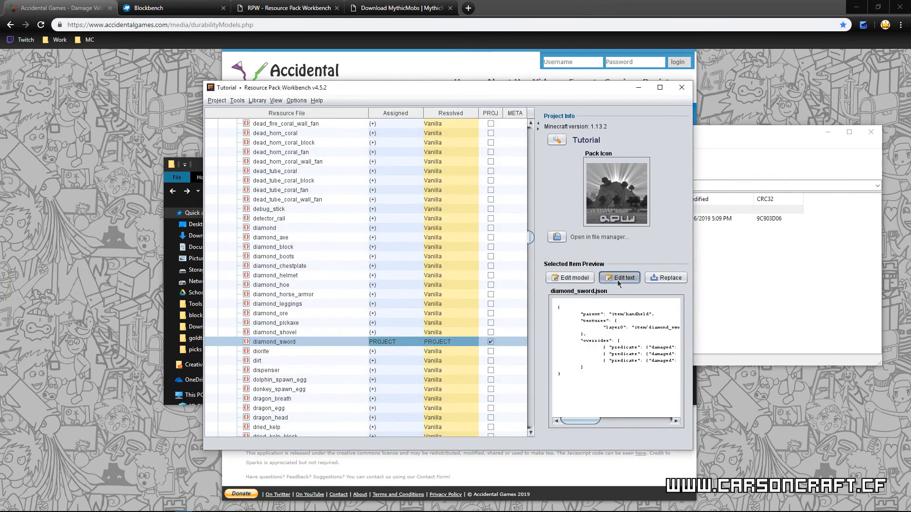
left_click(619, 279)
left_click_drag(433, 412, 546, 412)
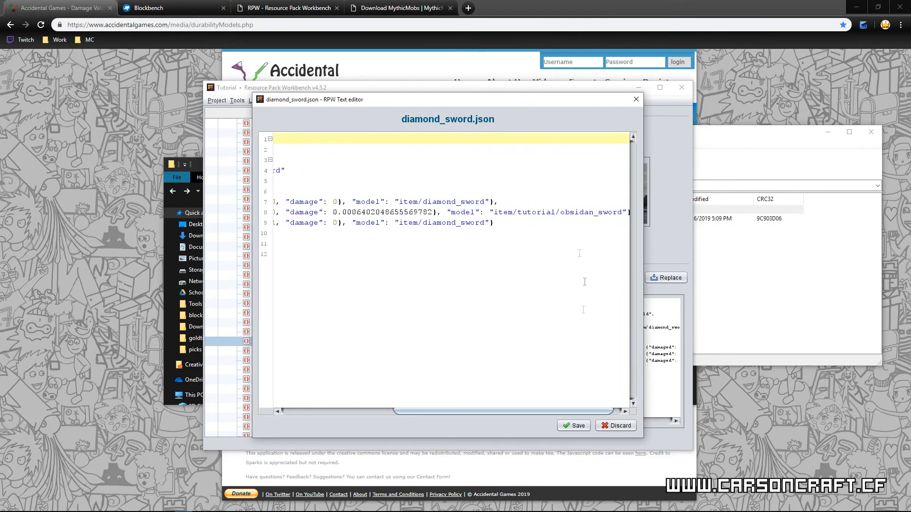
Step: Return to the Tutorial.zip archive, create a folder named tutorial inside models/item and open it
left_click(748, 149)
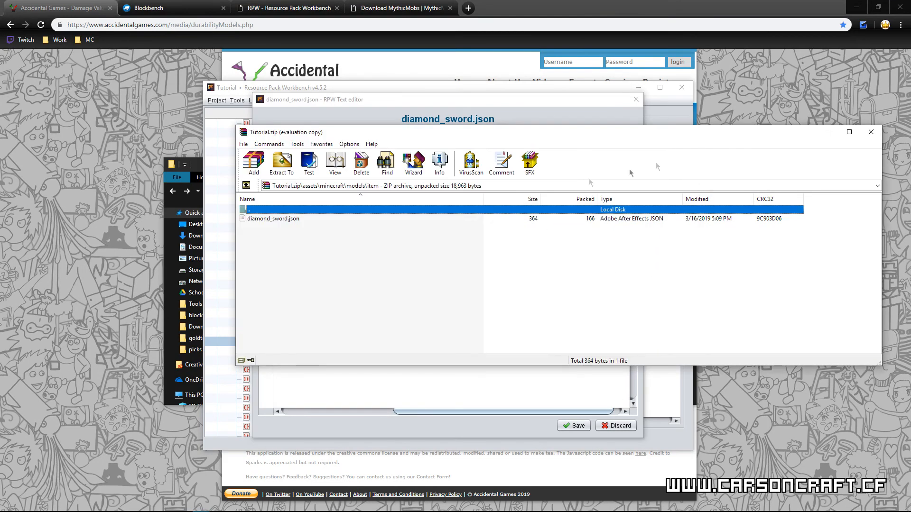
right_click(288, 248)
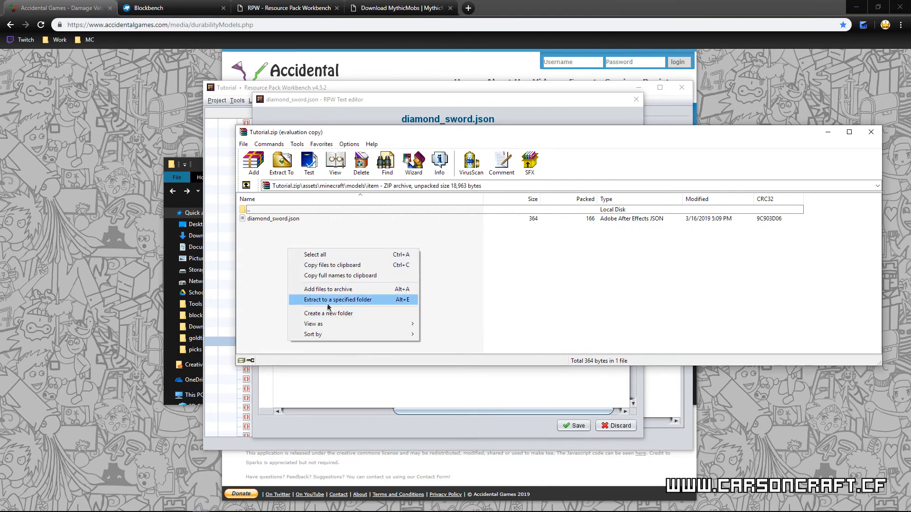
left_click(343, 313)
type("tutorial")
key("Return")
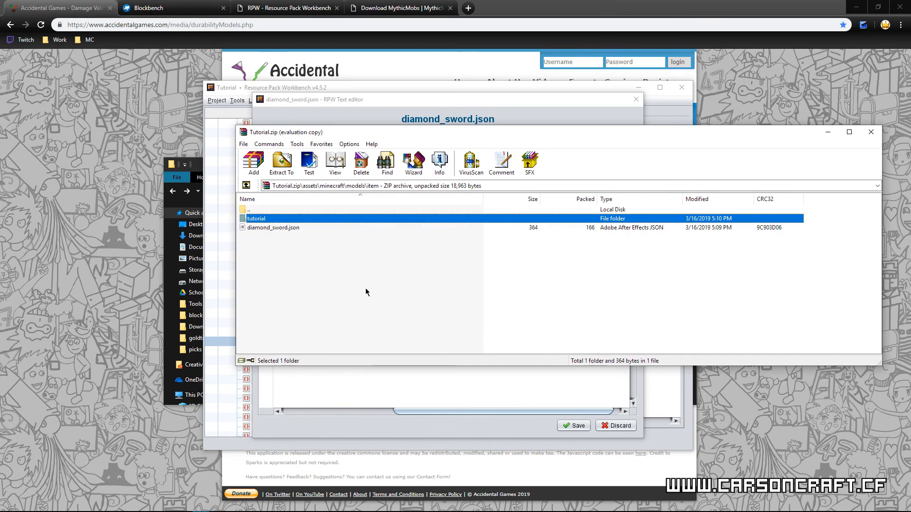
double_click(299, 218)
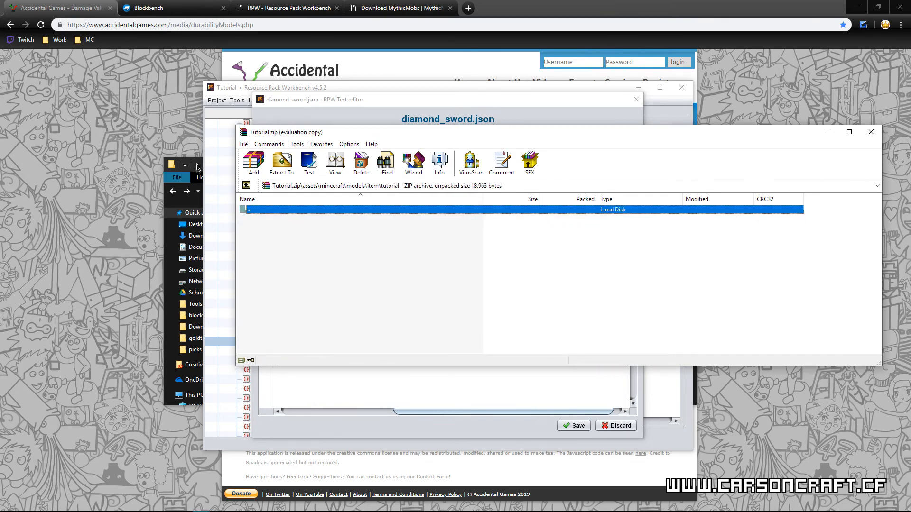
Step: Add obsidian_sword.json from the Custom Models tutorial folder to the archive's new tutorial folder with the default archive settings
mouse_move(72, 511)
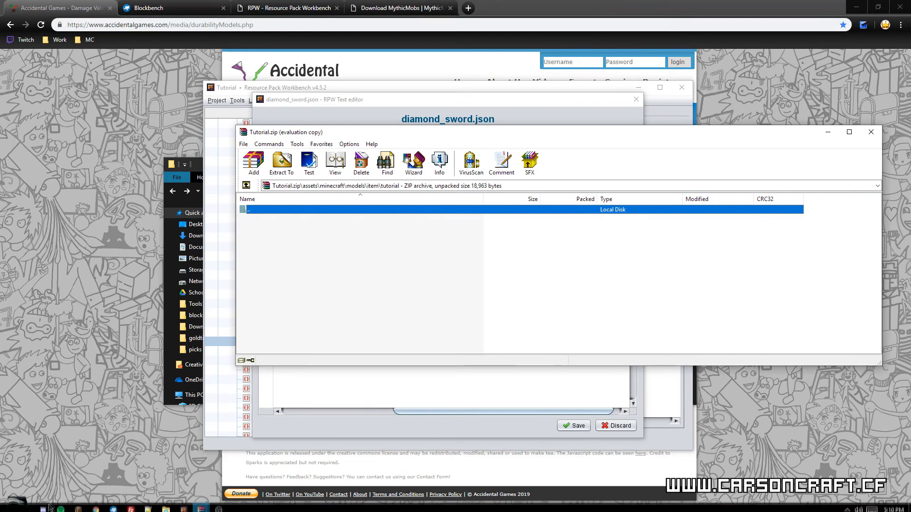
left_click(161, 506)
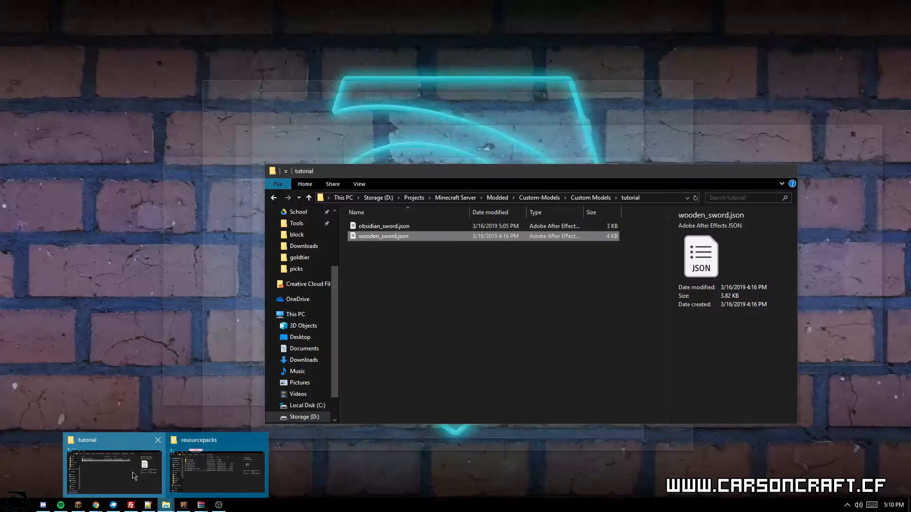
left_click(135, 477)
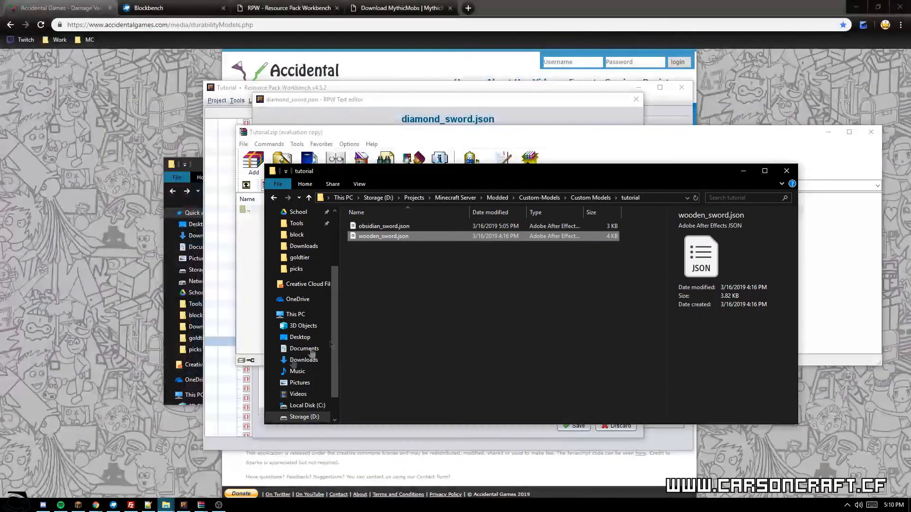
left_click(466, 318)
left_click_drag(502, 178, 660, 190)
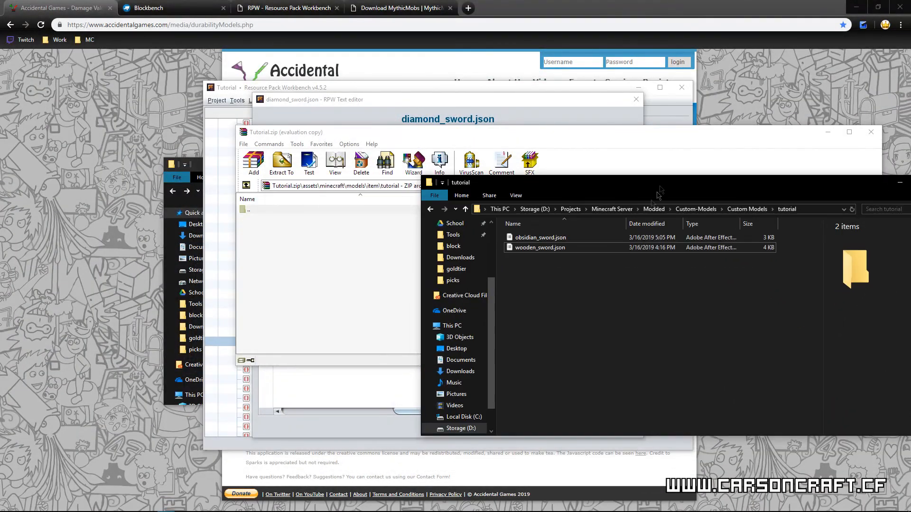
left_click_drag(562, 242, 320, 259)
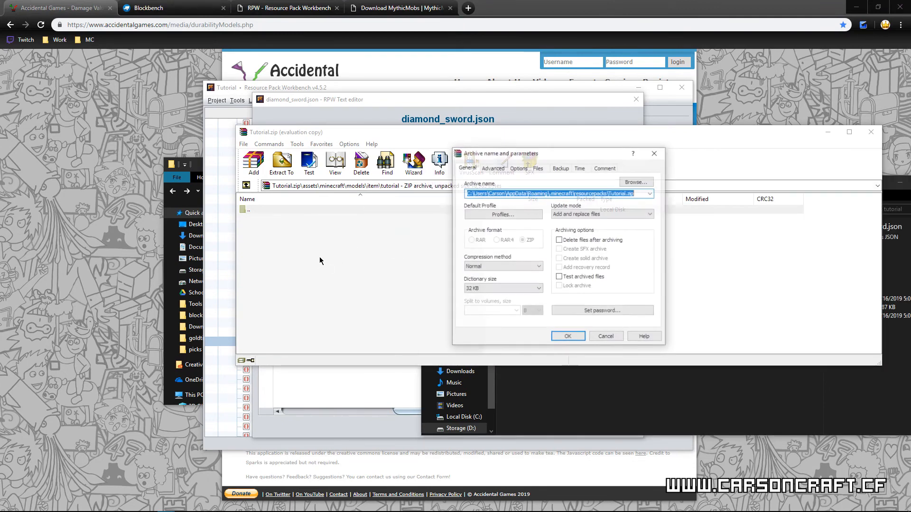
left_click(569, 337)
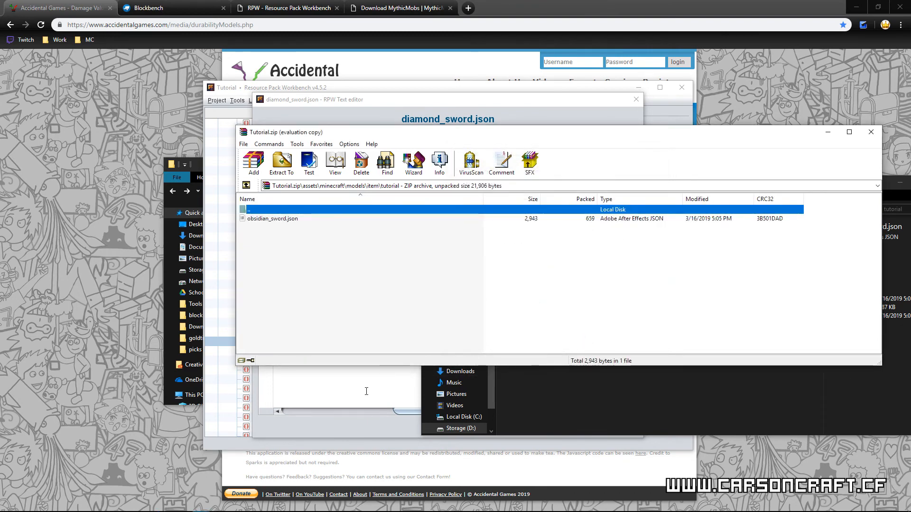
left_click(519, 432)
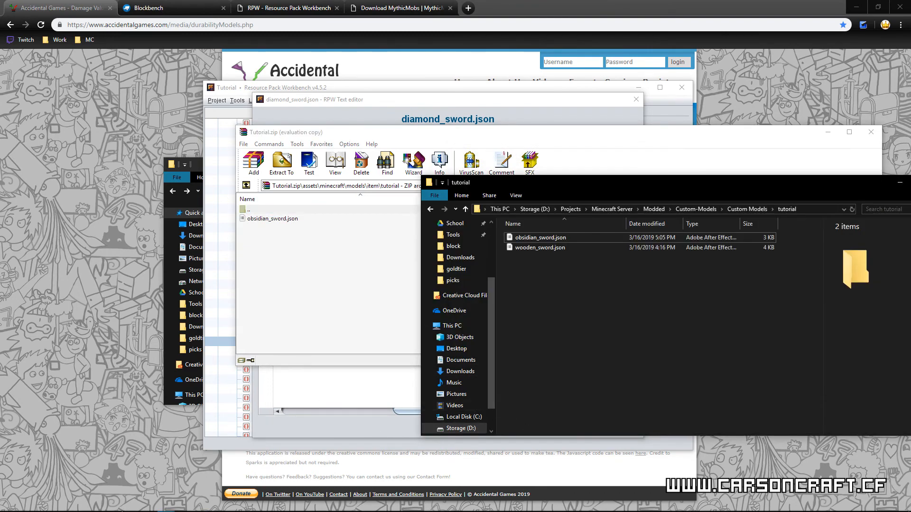
Step: Switch to Minecraft, pause the game and open the resource pack selection
mouse_move(136, 500)
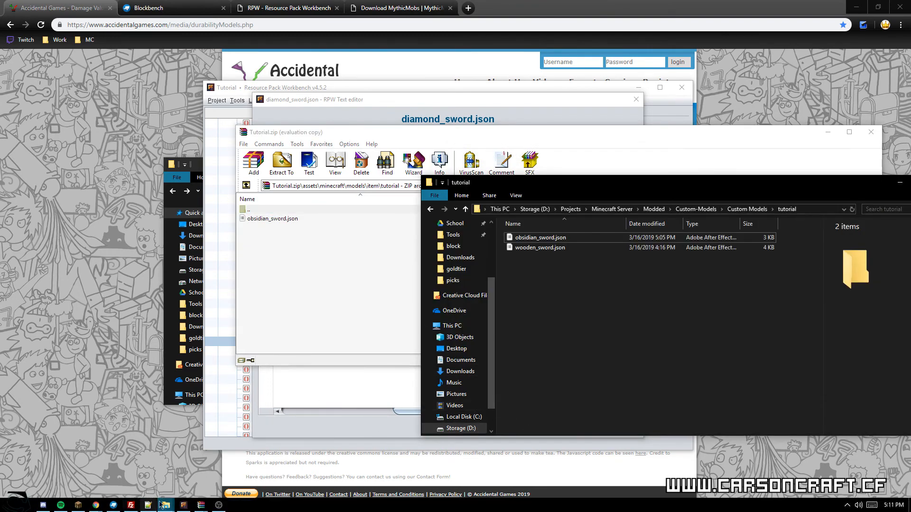
left_click(79, 505)
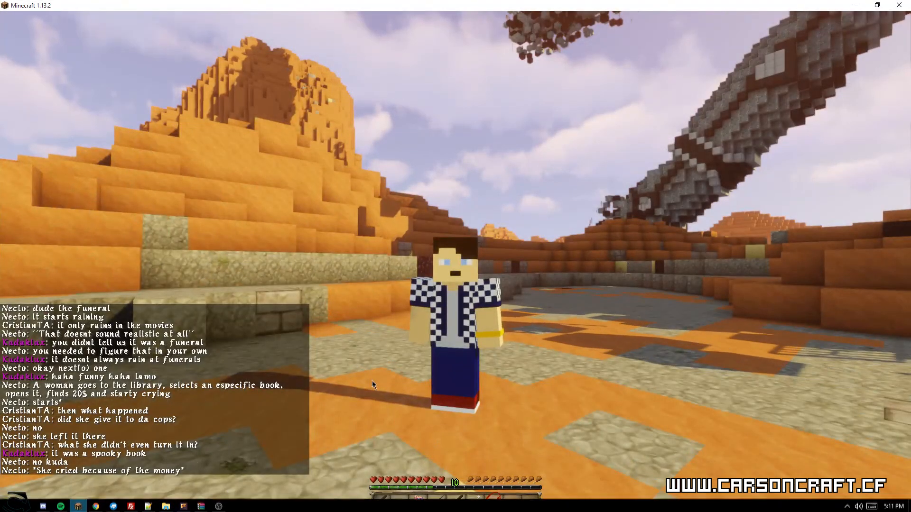
key("Escape")
key("Escape")
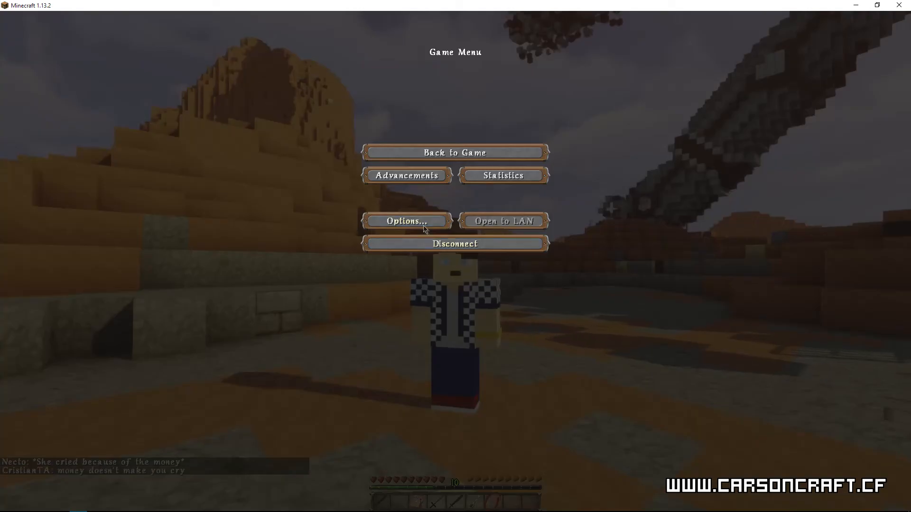
left_click(414, 220)
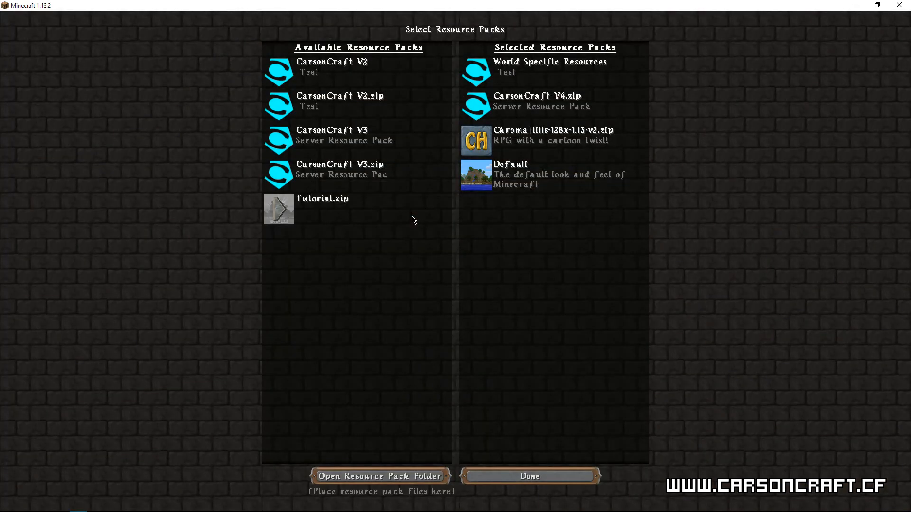
Step: Deselect CarsonCraft V4.zip, select Tutorial.zip as the active resource pack, apply the change and return to the game
left_click(473, 113)
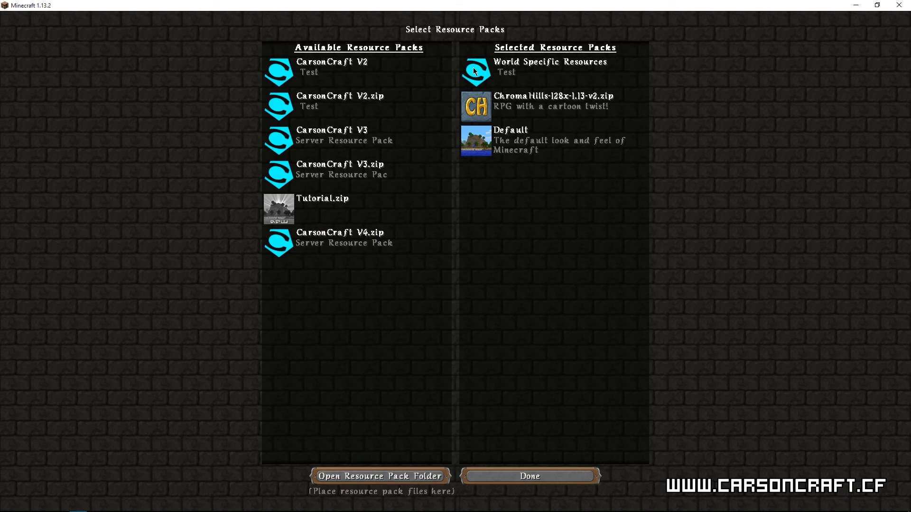
left_click(280, 211)
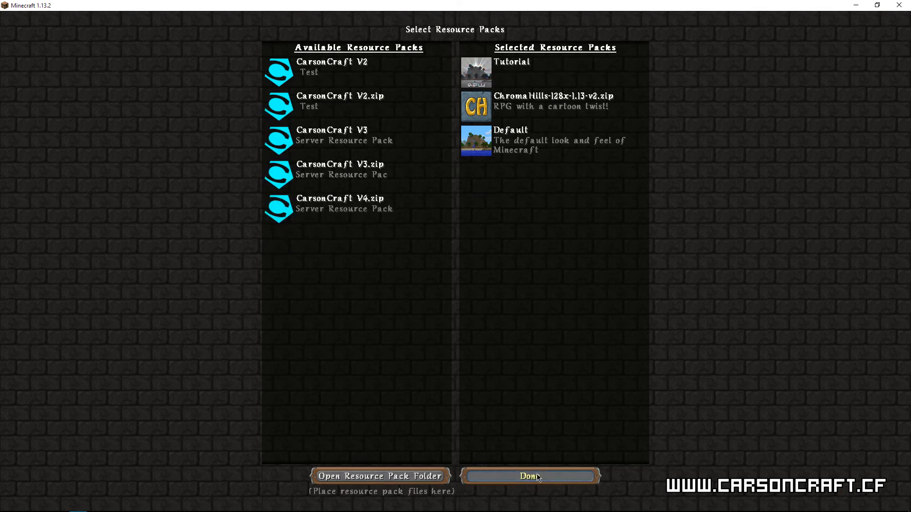
left_click(538, 477)
left_click(457, 262)
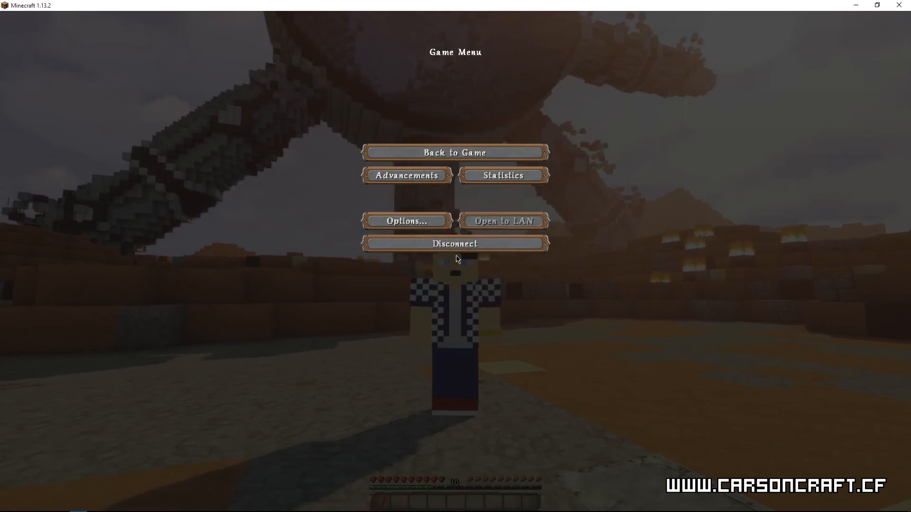
key("Escape")
key("t")
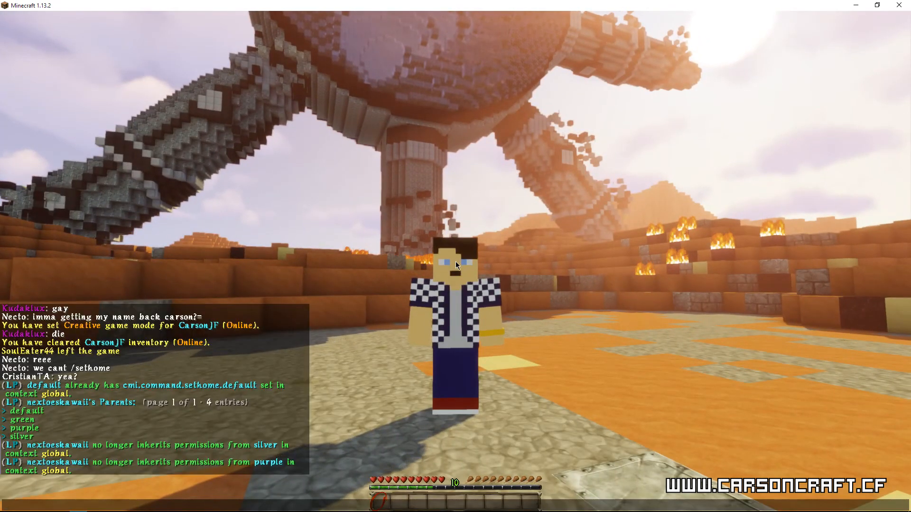
key("Escape")
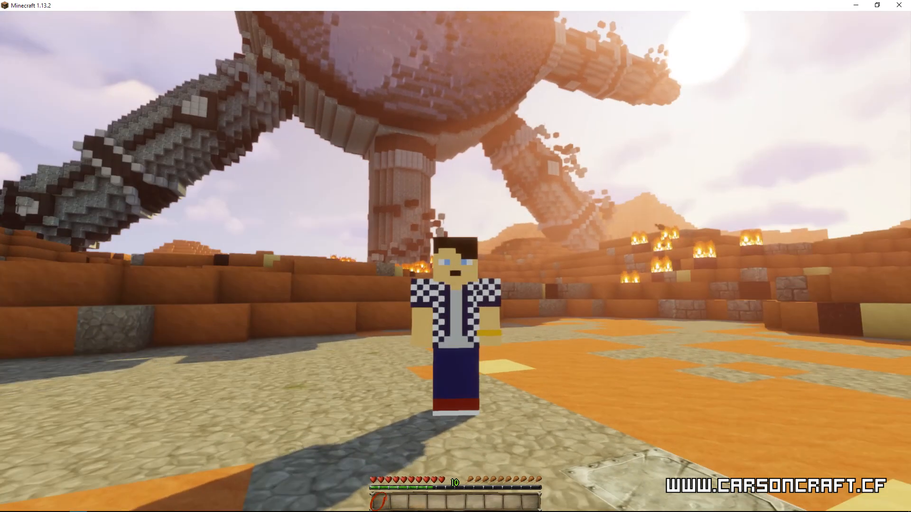
Step: Set the game mode to creative with /gmc and look over the Combat items in the creative inventory
key("slash")
type("gmc")
key("Return")
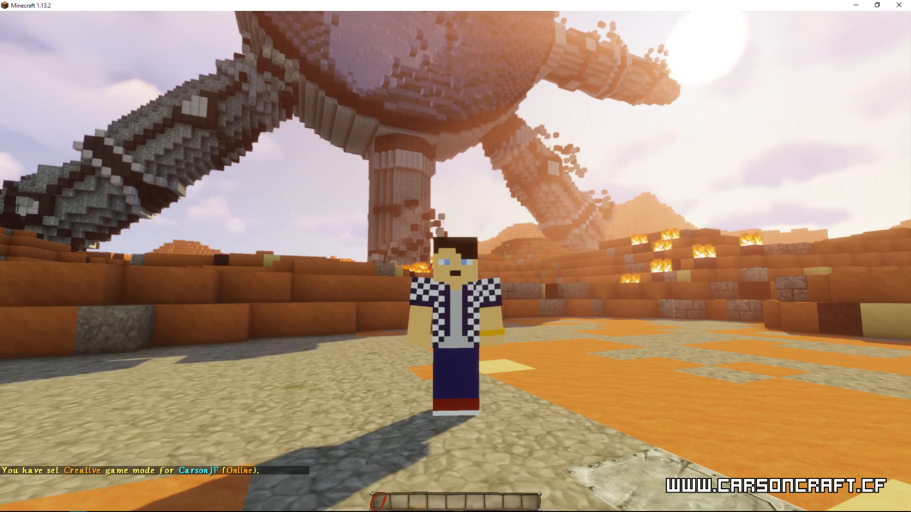
key("e")
left_click(509, 343)
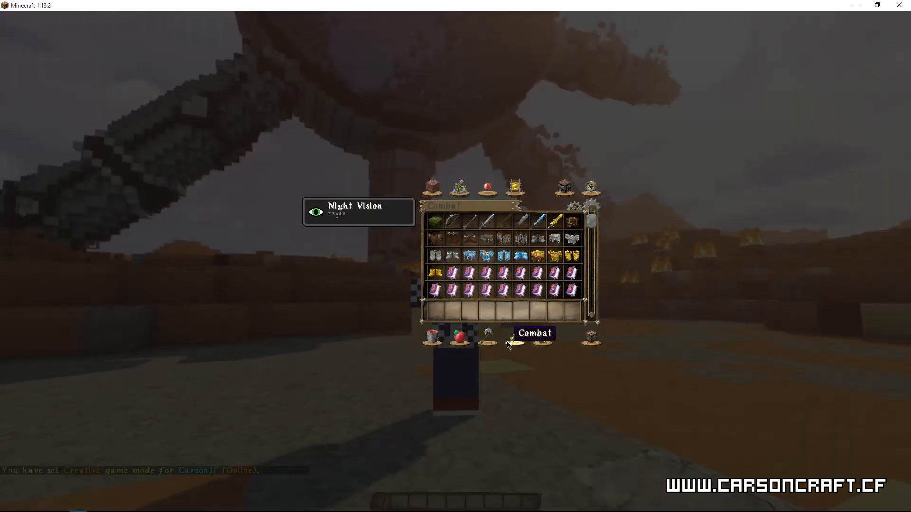
key("e")
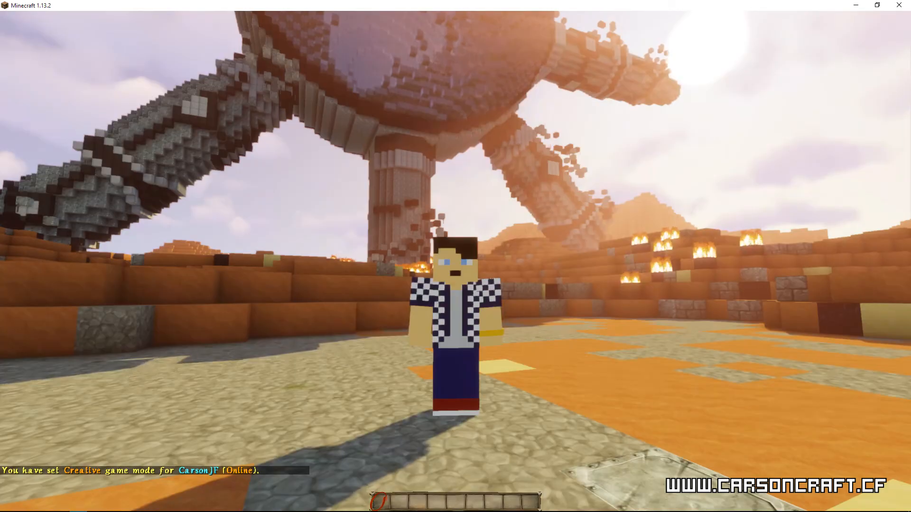
Step: Pause the game, switch to Notepad++, and review the ObsidianSword entry in TutorialItems.yml with the TutorialSword entry collapsed
key("Escape")
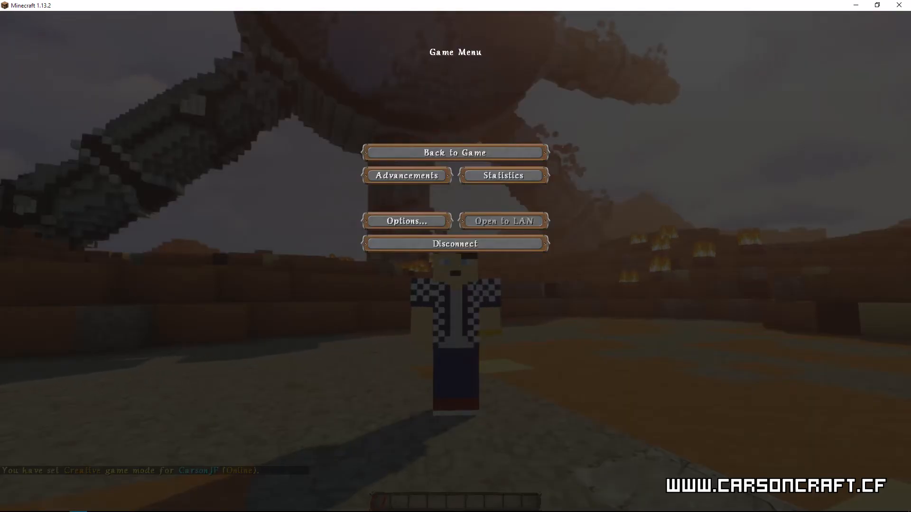
key("alt+Tab")
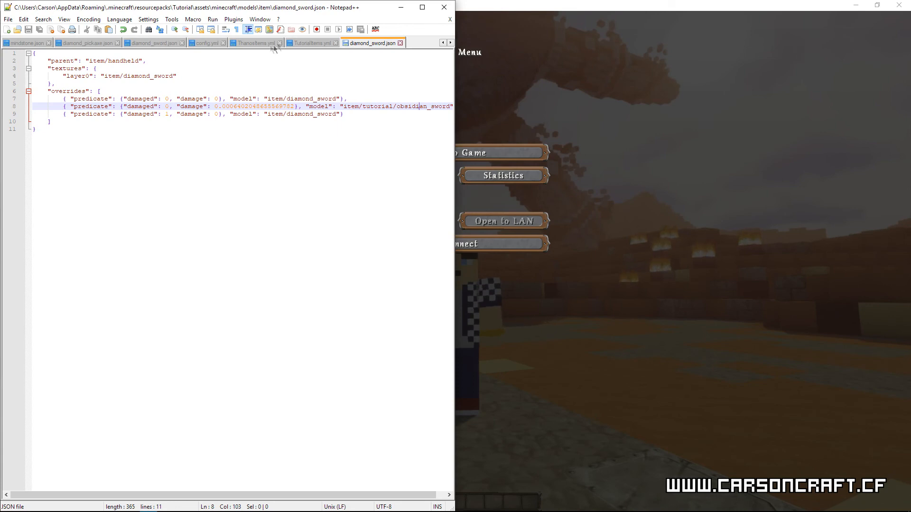
left_click(302, 43)
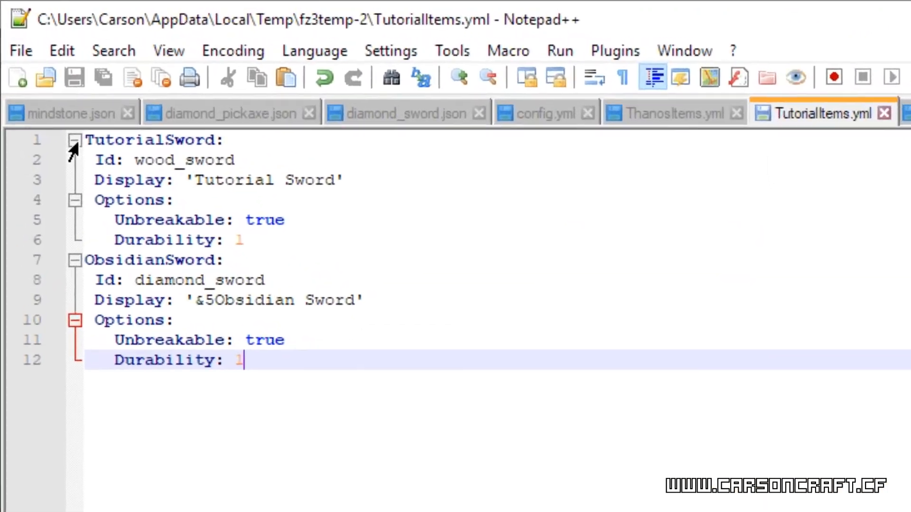
left_click(75, 141)
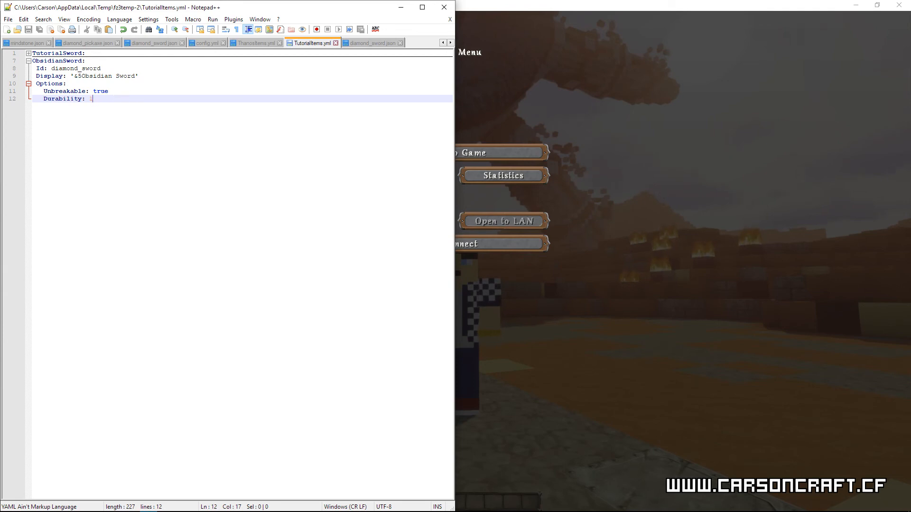
Step: Check the obsidian_sword override line of diamond_sword.json in Resource Pack Workbench, close its editor and return to Minecraft
key("alt+Tab")
left_click_drag(634, 386, 555, 386)
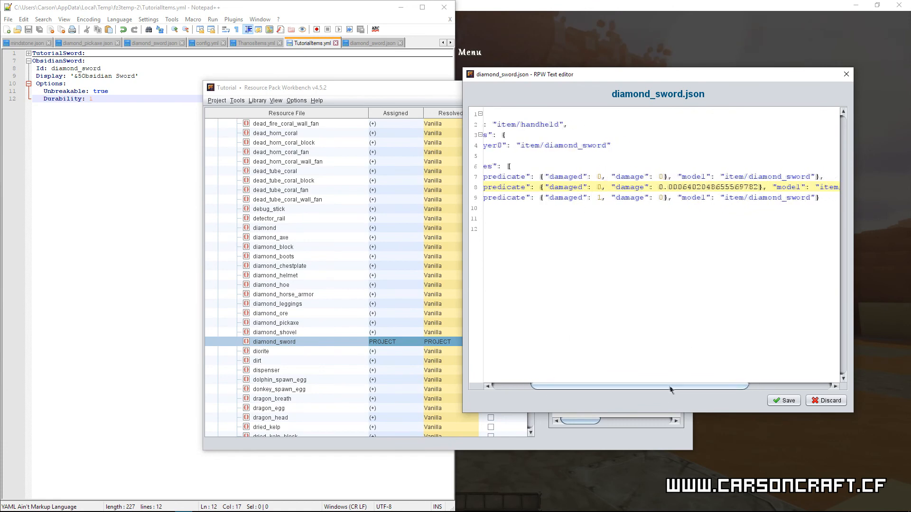
left_click_drag(670, 386, 755, 386)
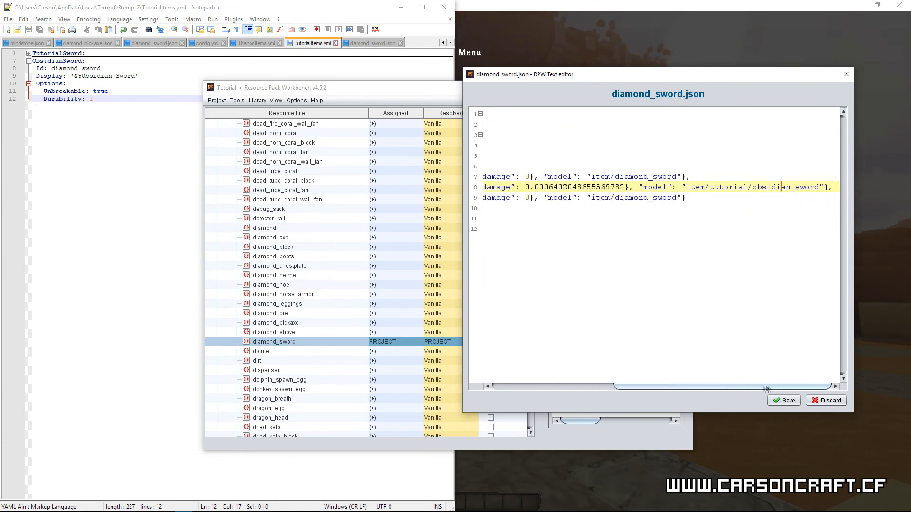
left_click(846, 74)
left_click(640, 89)
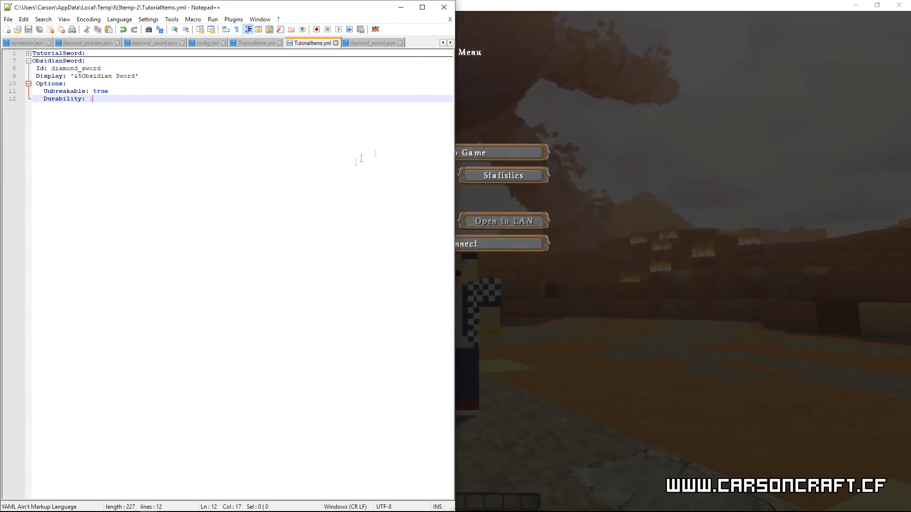
left_click(401, 12)
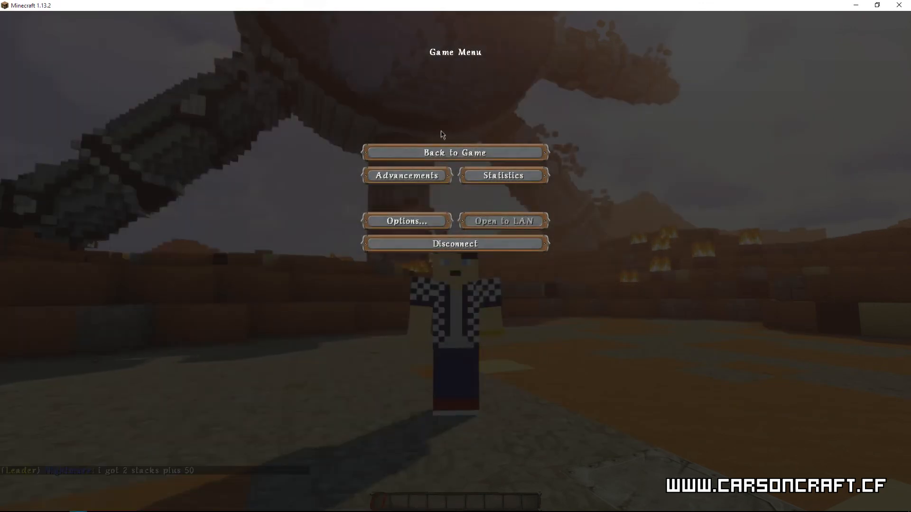
Step: Resume the game and reload the MythicMobs configuration with /mm reload
left_click(453, 151)
key("slash")
type("mm reload")
key("Return")
Step: Obtain the custom sword with the command /mm i get ObsidianSword
key("slash")
type("mm i get ")
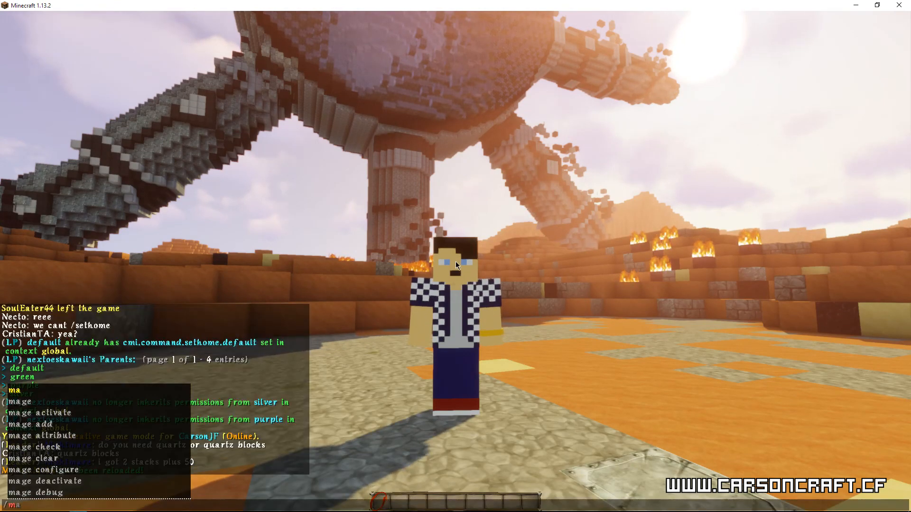
type("ObsidianSword")
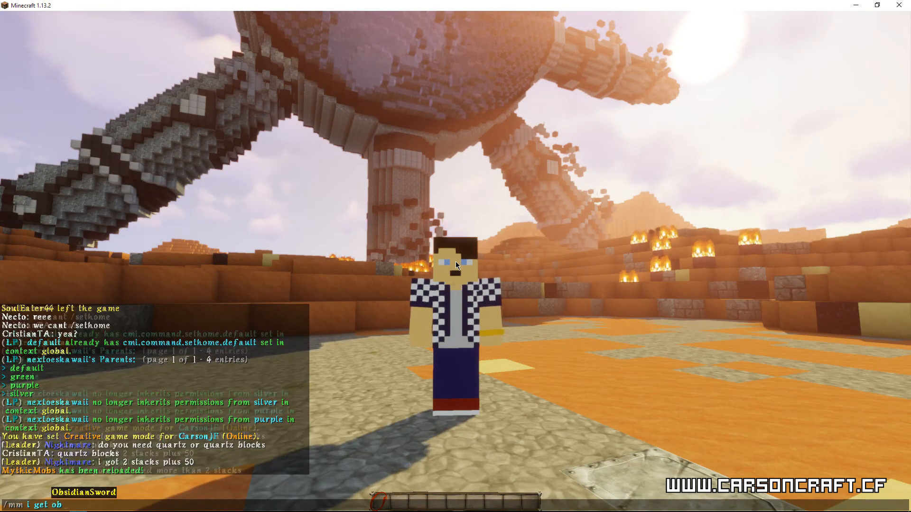
key("Return")
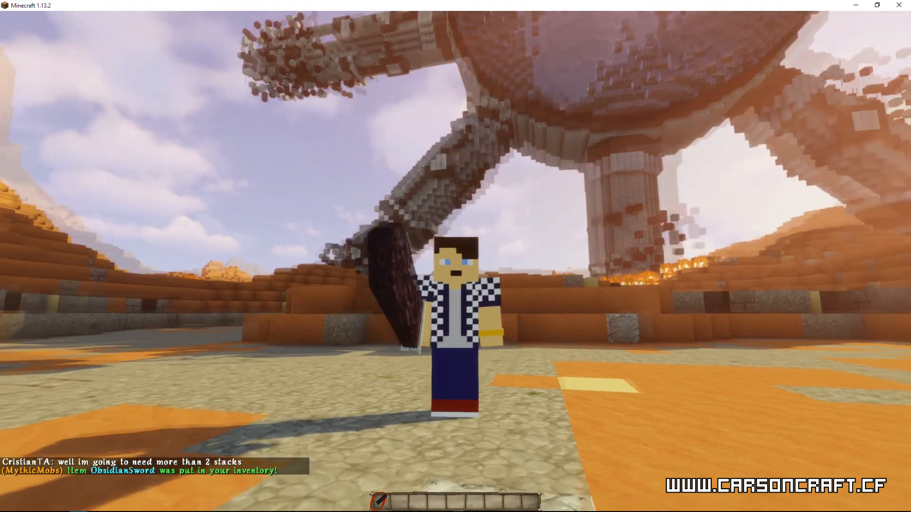
Step: Swing the obsidian sword in first-person and third-person view and set the game mode to survival with /gms
left_click(455, 261)
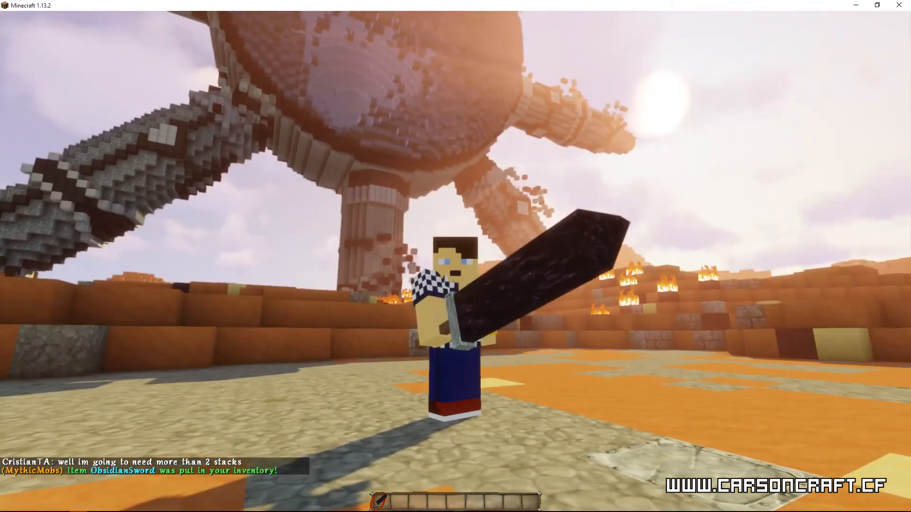
key("F5")
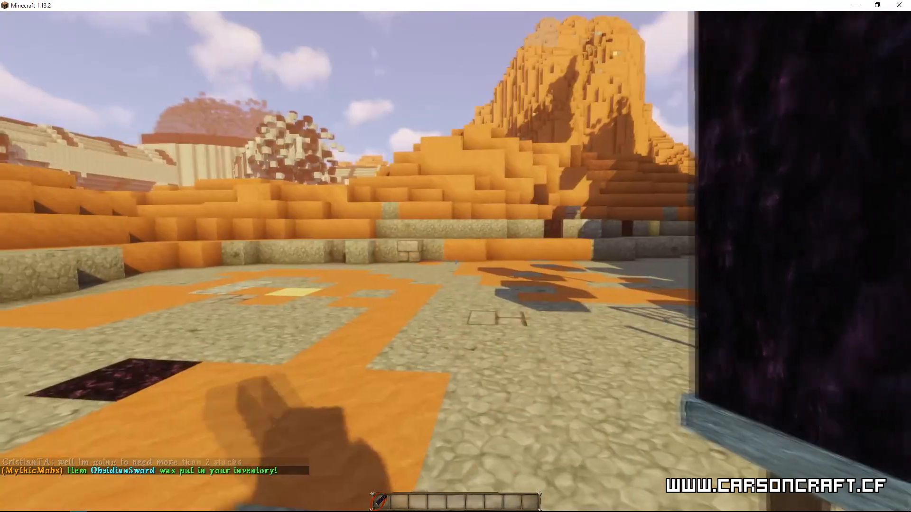
type("/gms")
key("Return")
left_click(456, 261)
Step: Spawn a zombie with the command /spawnmob zombie
type("/mma")
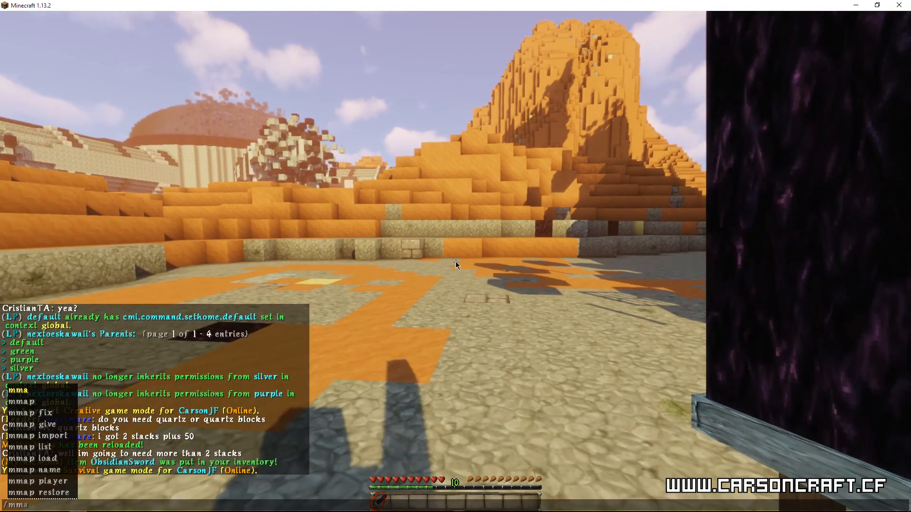
key("BackSpace")
key("BackSpace")
key("BackSpace")
type("spawnmob zombie")
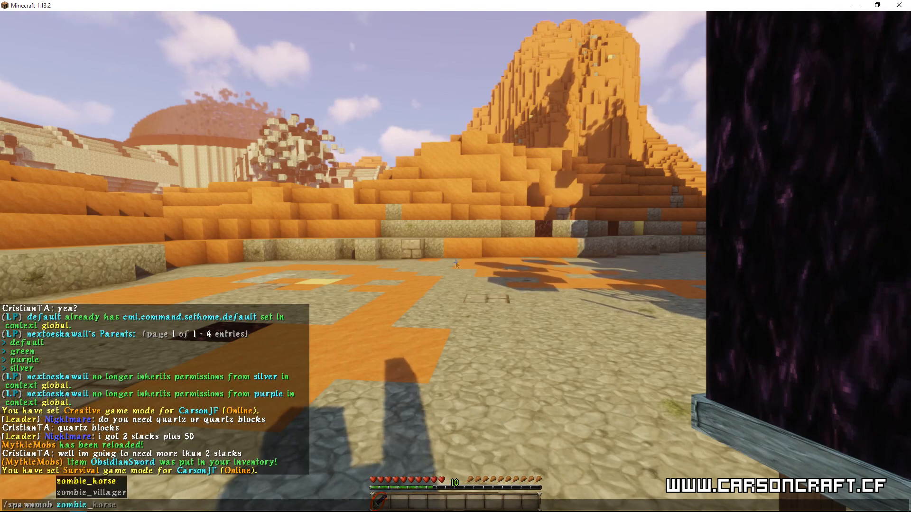
key("Return")
Step: Move into position around the spawned zombie and kill it with the obsidian sword
key("s")
key("a")
key("w")
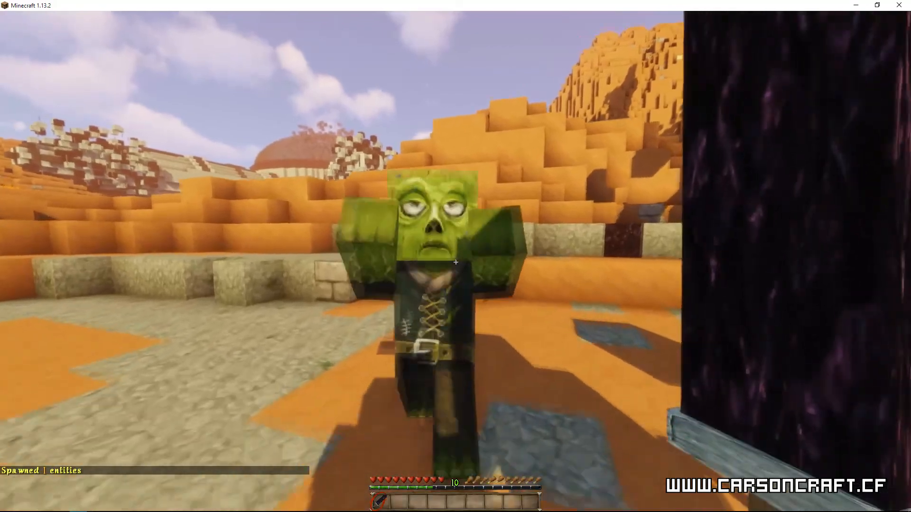
left_click(456, 262)
left_click(455, 262)
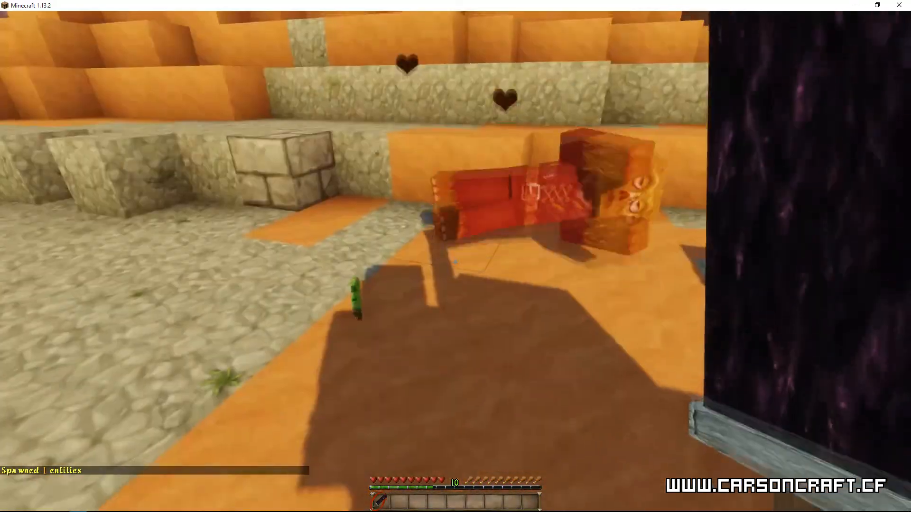
Step: Walk across the terrain and examine the held sword from different camera perspectives
key("w")
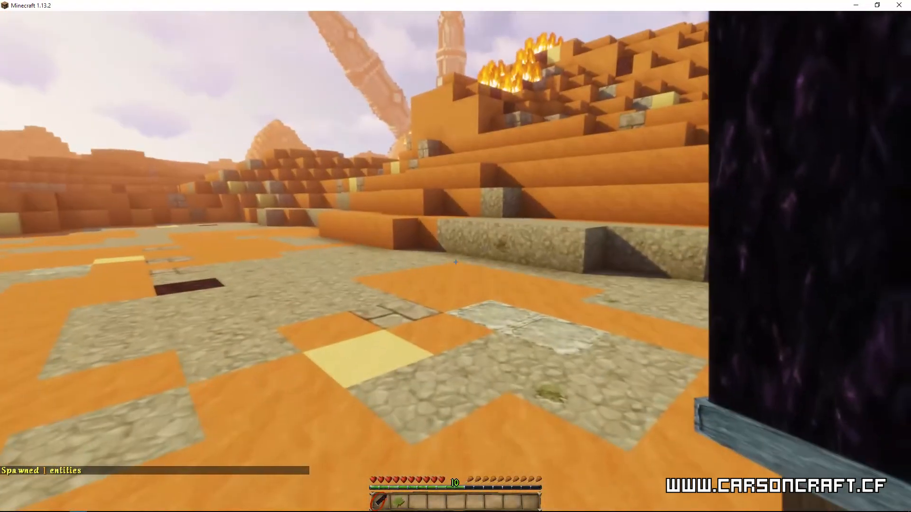
key("w")
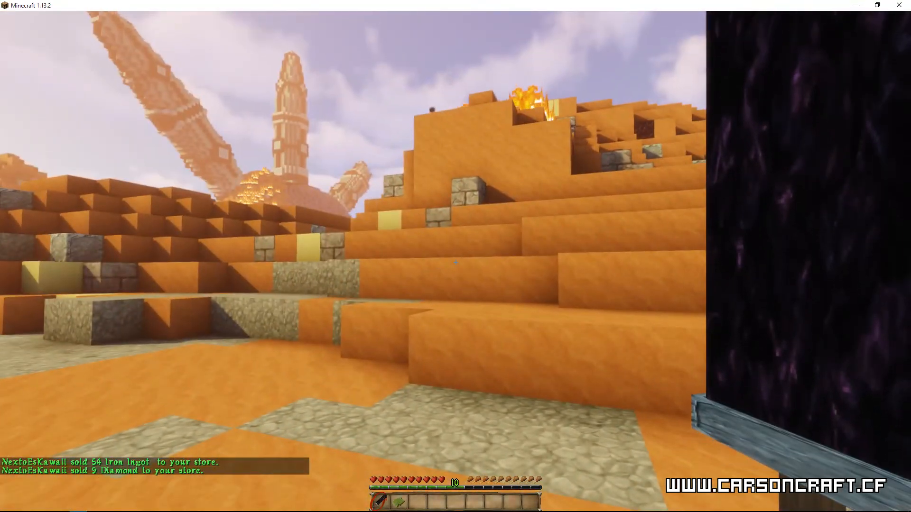
key("F5")
key("F5")
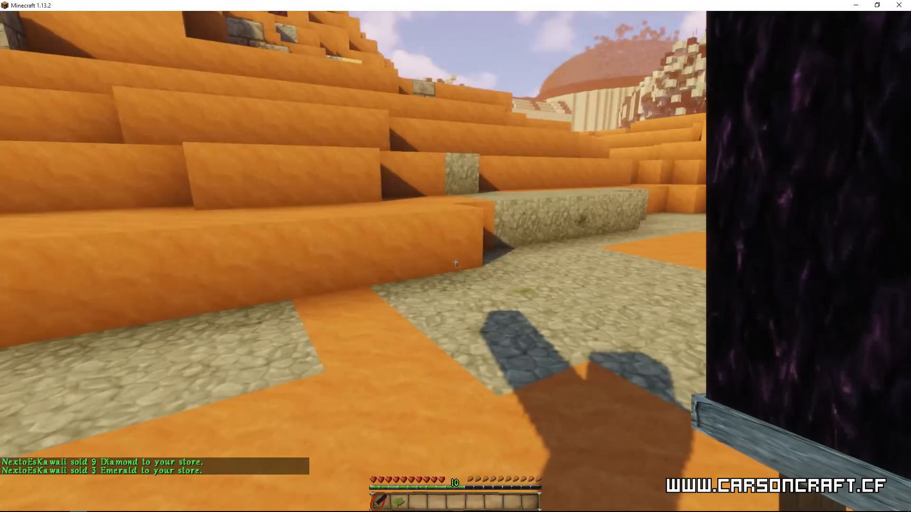
Step: Place the Obsidian Sword in the off hand to examine it there and swap it back to the main hand
key("e")
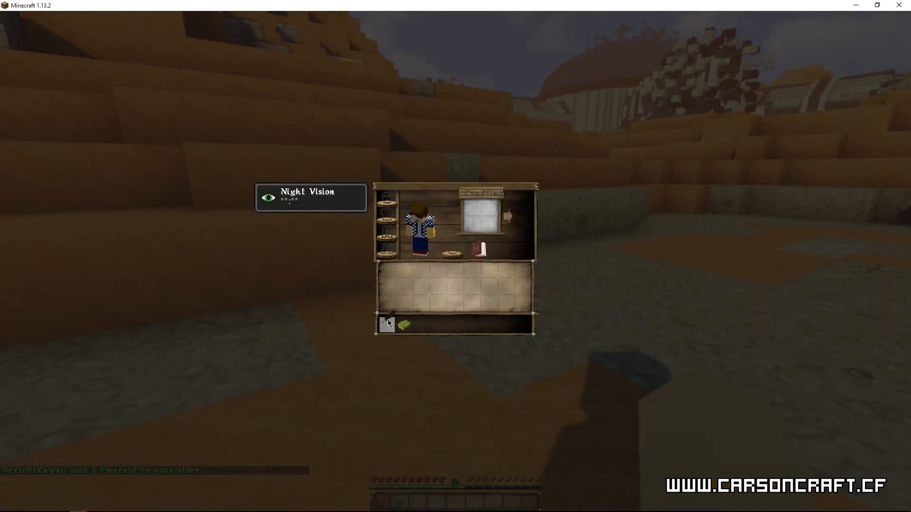
key("e")
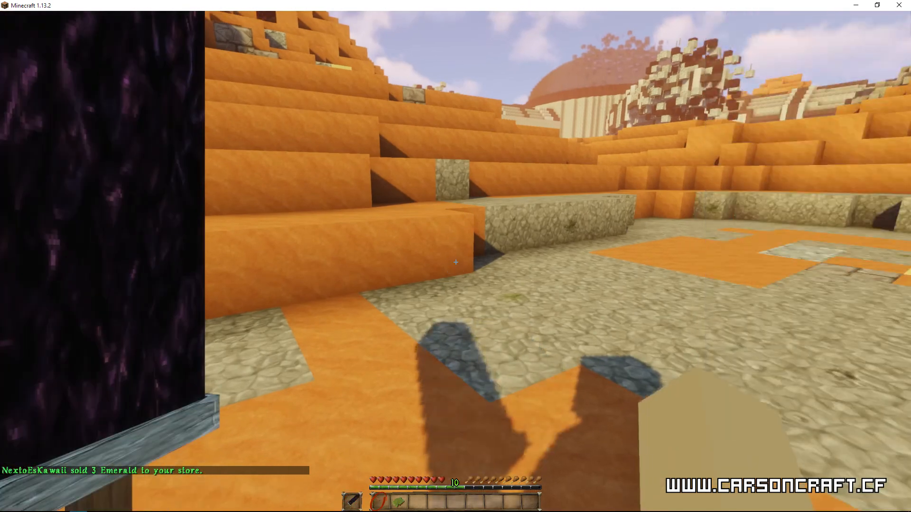
key("f")
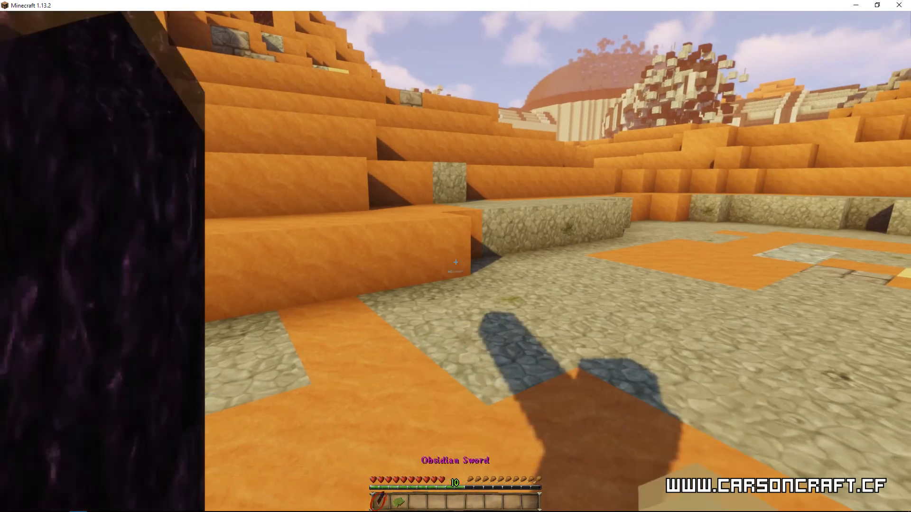
Step: View the held sword in third person, drop it on the ground to examine its model and pick it up again
key("F5")
key("F5")
key("F5")
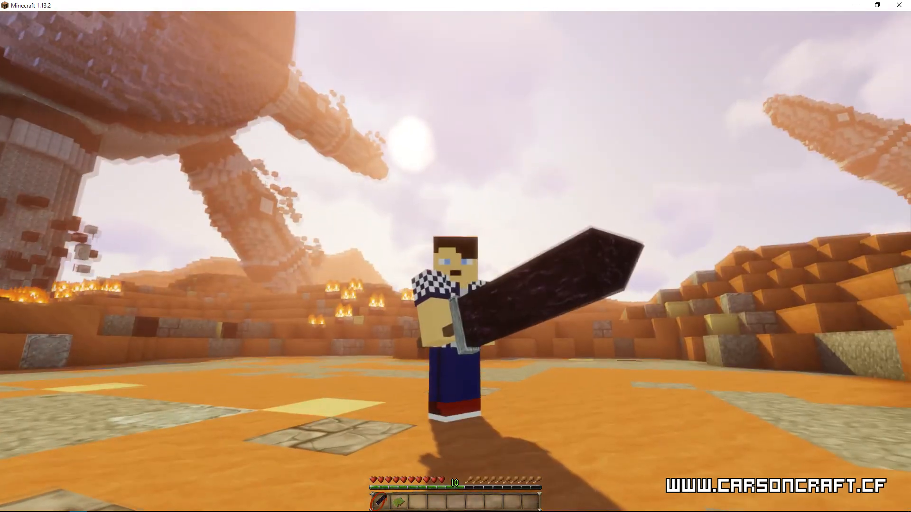
key("q")
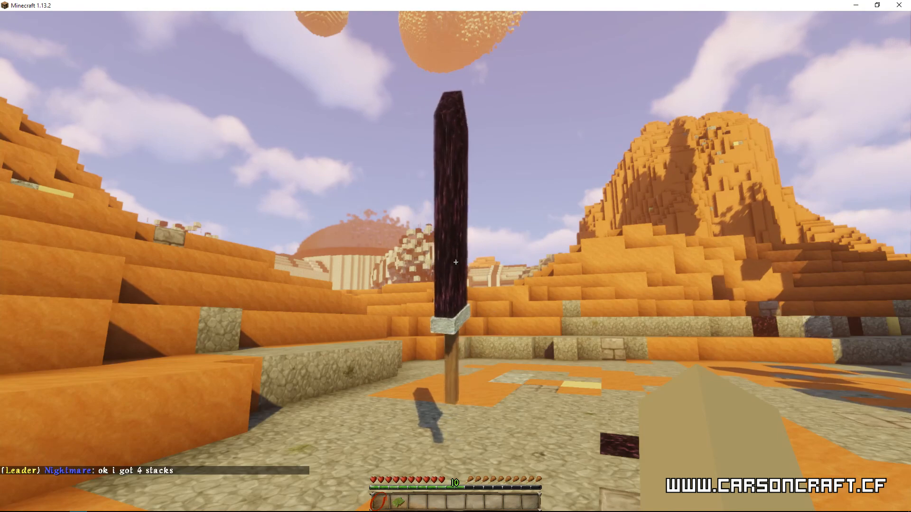
key("w")
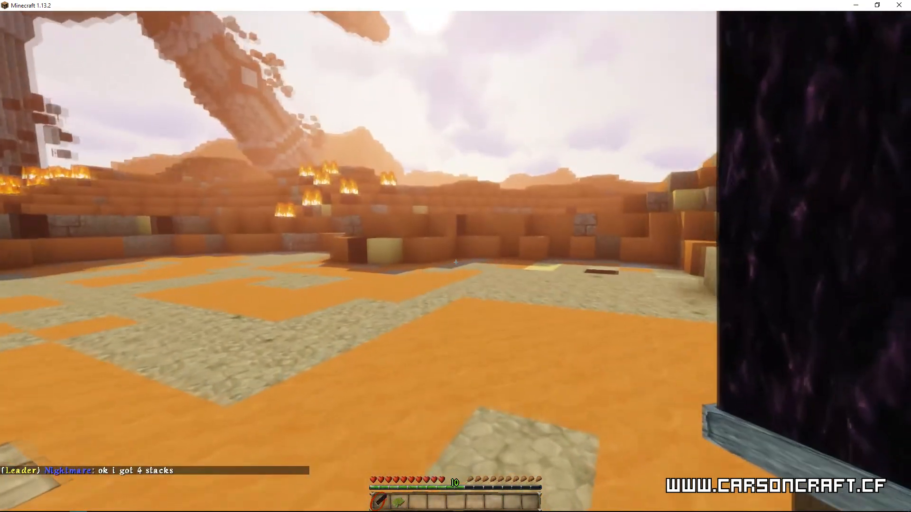
Step: Show the character from the front with the HUD hidden, and walk, jump and swing the obsidian sword
key("F5")
key("F5")
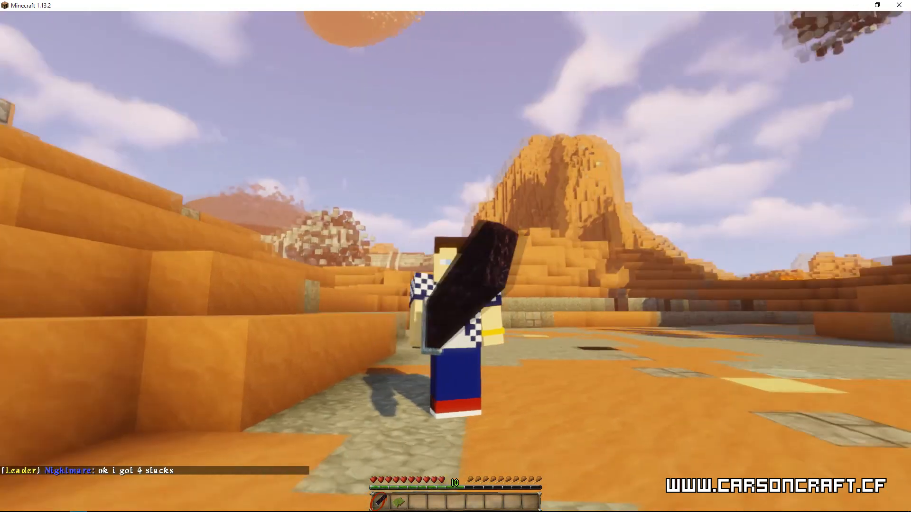
key("F1")
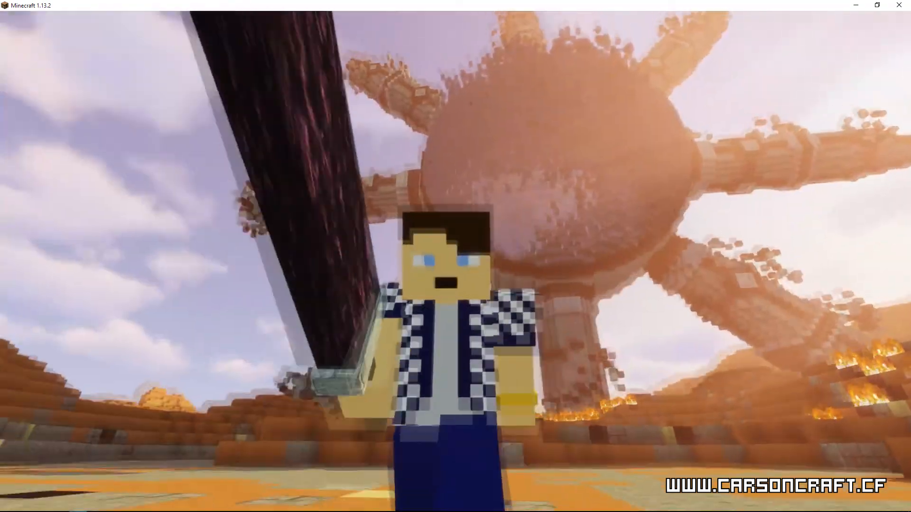
key("w")
key("space")
left_click(455, 261)
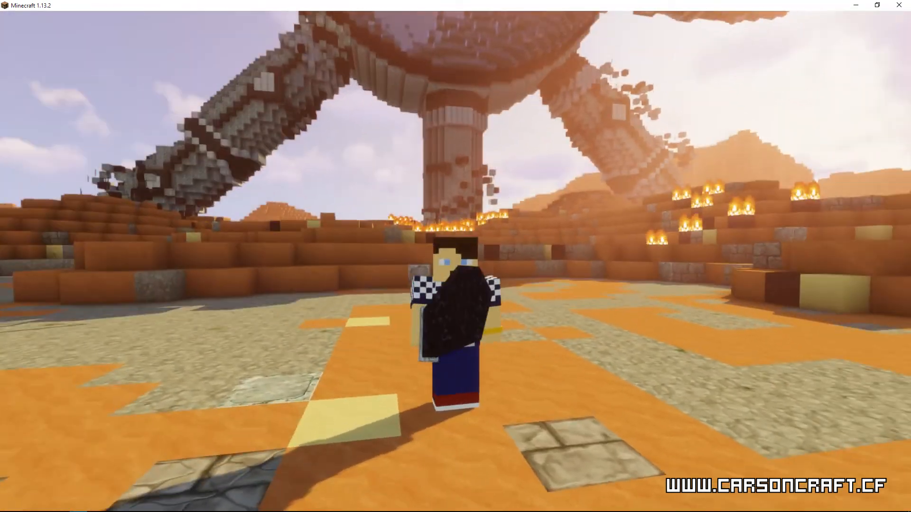
left_click(455, 261)
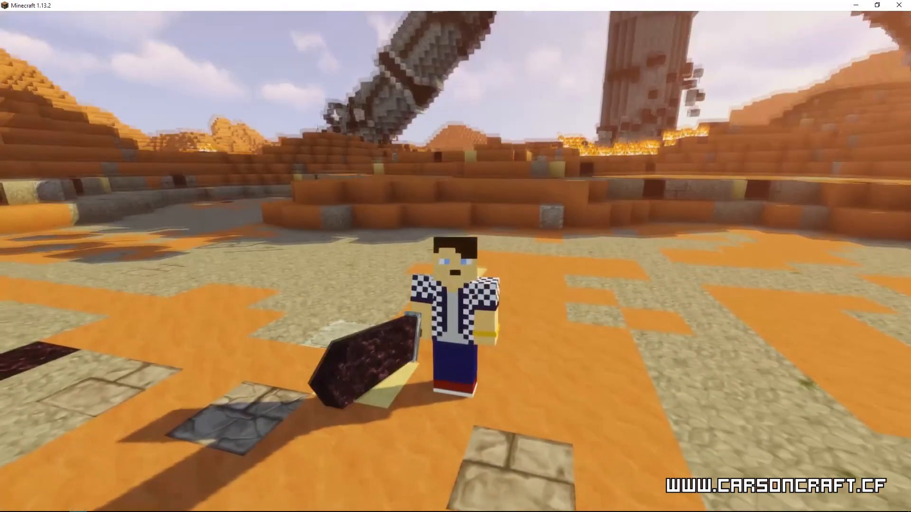